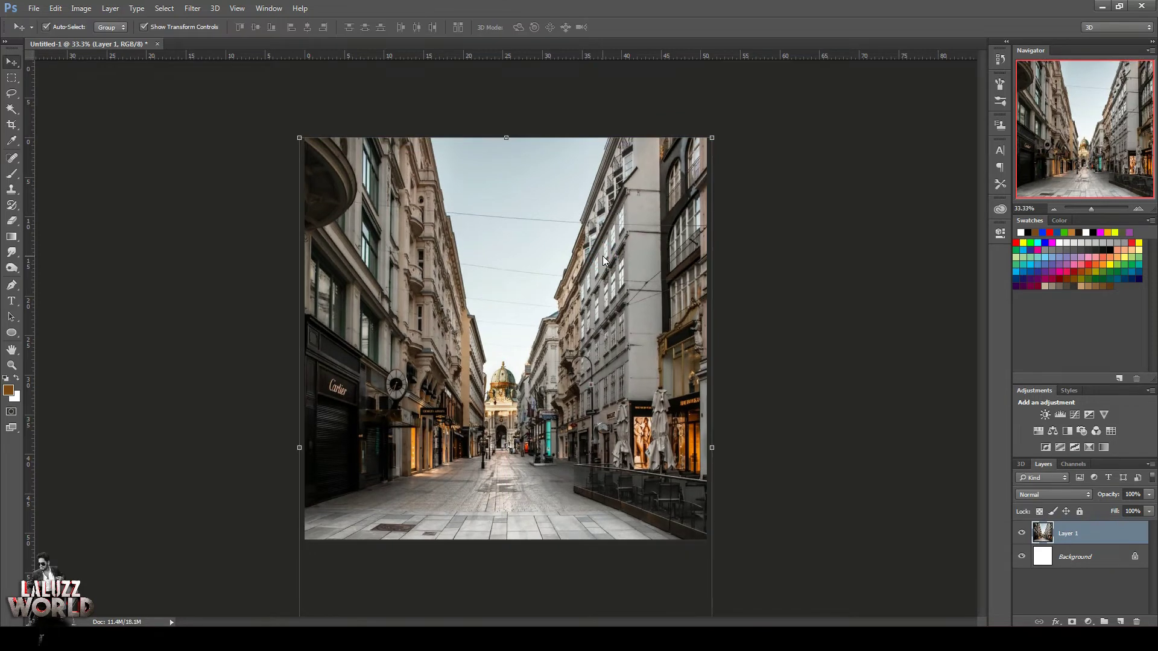
# Crop to the canvas bounds so the street photo's overflow beyond the canvas is removed.
pyautogui.click(12, 124)
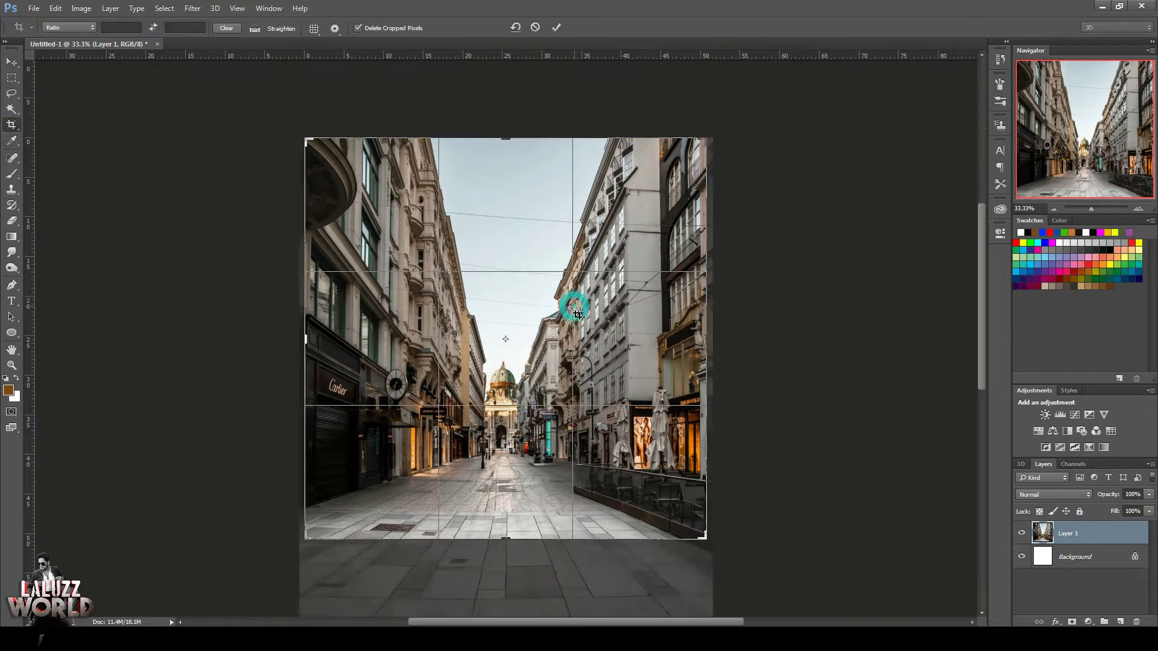
pyautogui.click(12, 63)
pyautogui.click(828, 329)
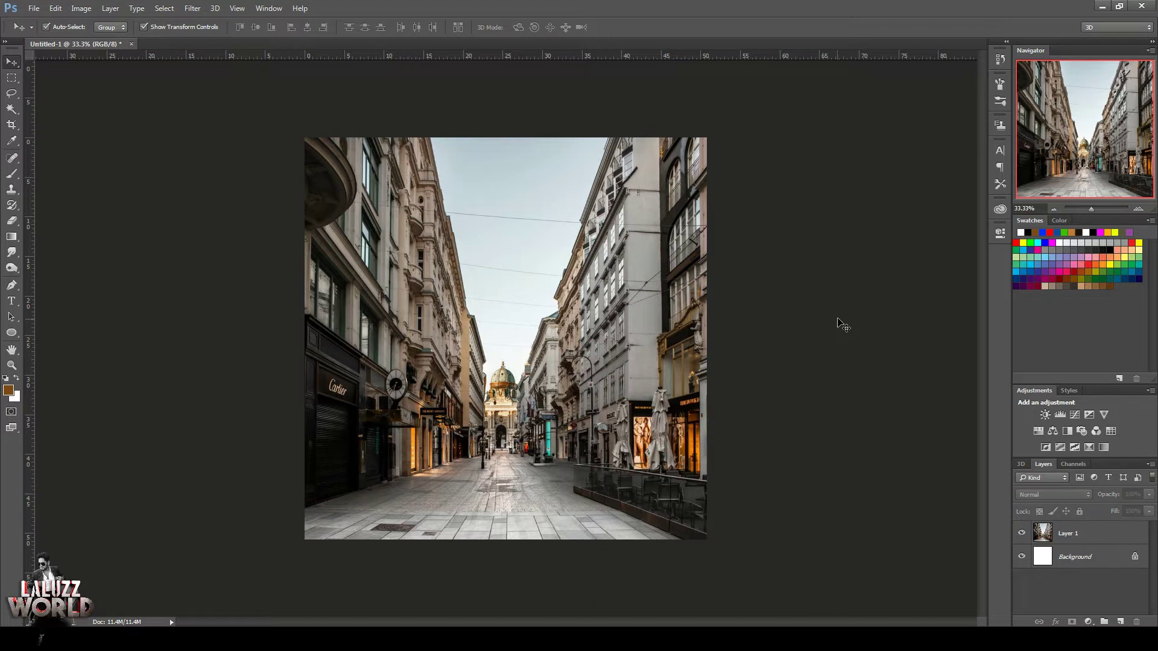
# Duplicate the street photo layer and hide the original Layer 1.
pyautogui.click(837, 320)
pyautogui.moveTo(1083, 533); pyautogui.dragTo(1120, 621)
pyautogui.click(1020, 554)
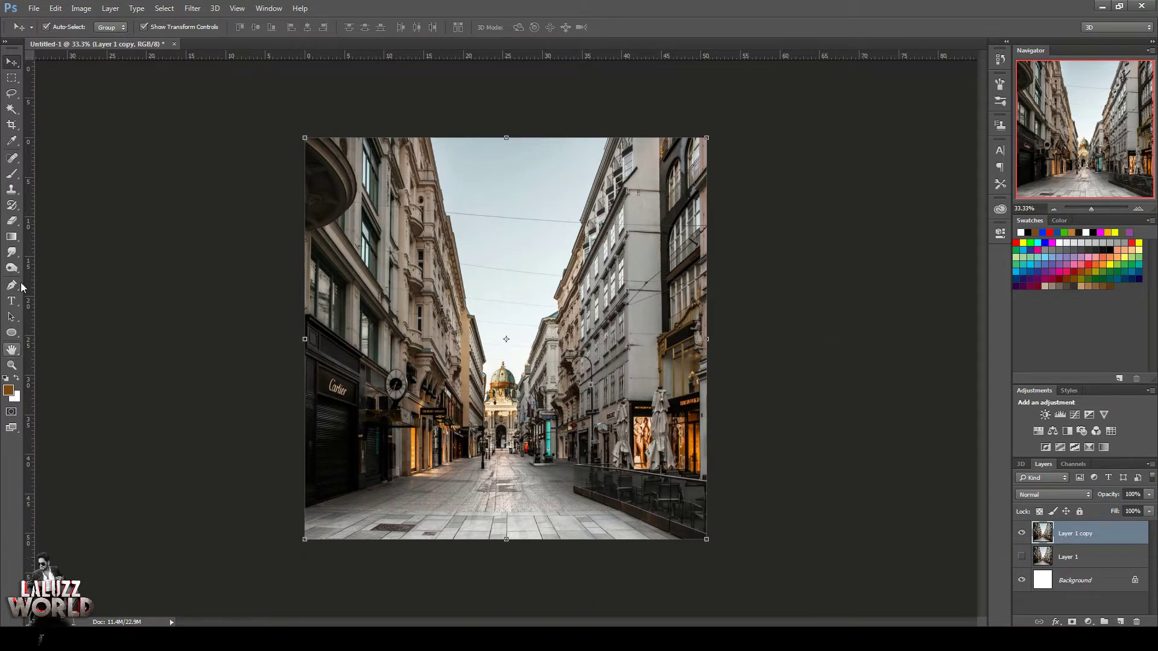
# Add a Solid Color fill layer in white (ffffff) above the duplicated photo.
pyautogui.click(1089, 622)
pyautogui.click(1055, 359)
pyautogui.click(833, 383)
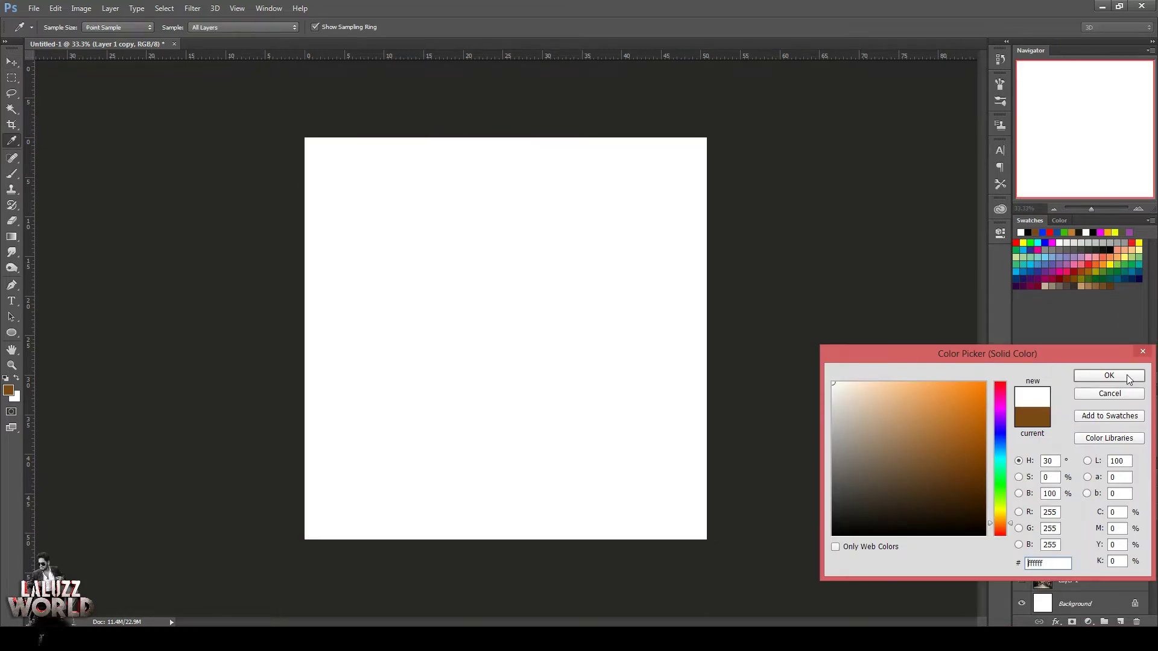
pyautogui.click(1109, 376)
pyautogui.click(1056, 621)
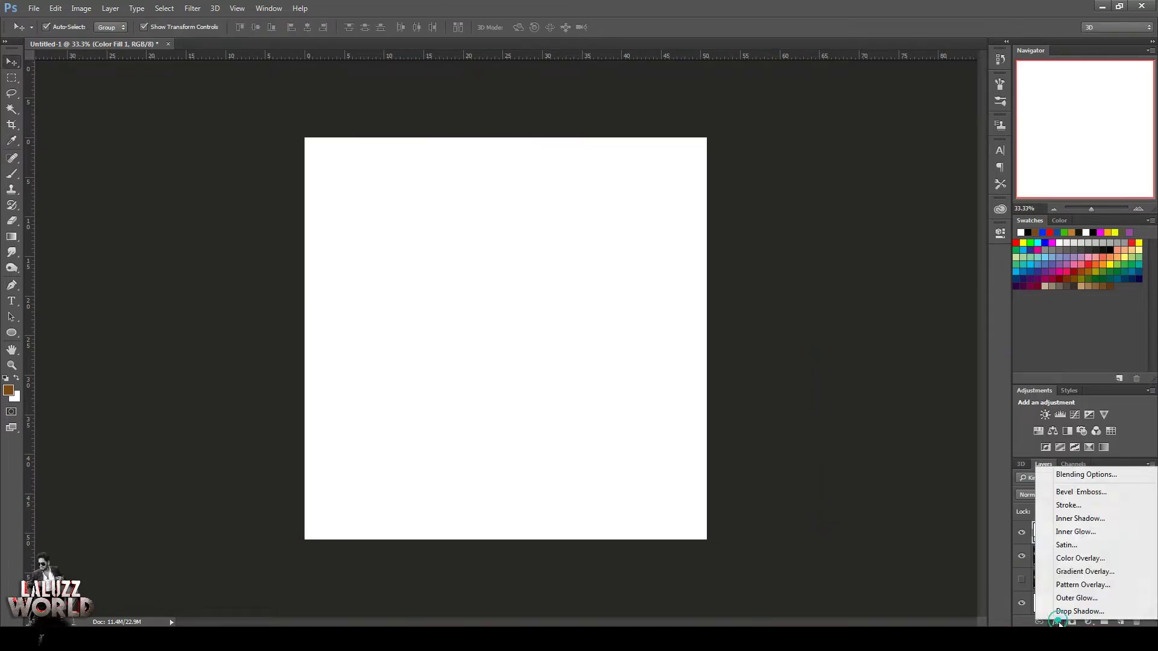
pyautogui.click(1079, 488)
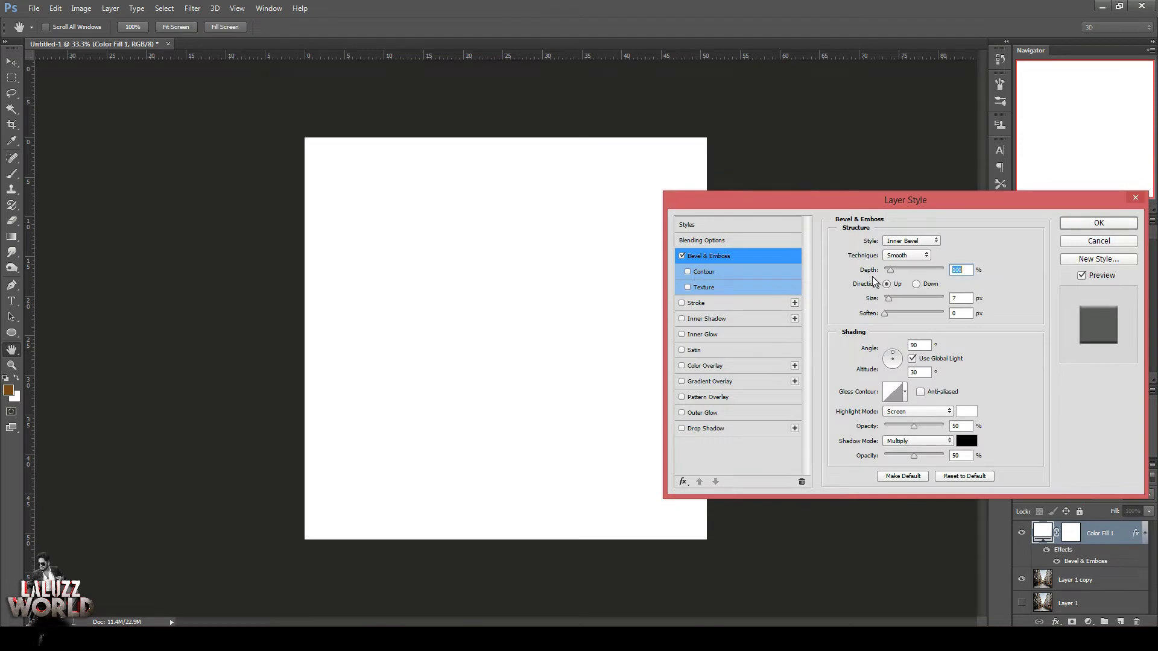
pyautogui.moveTo(900, 275); pyautogui.dragTo(886, 303)
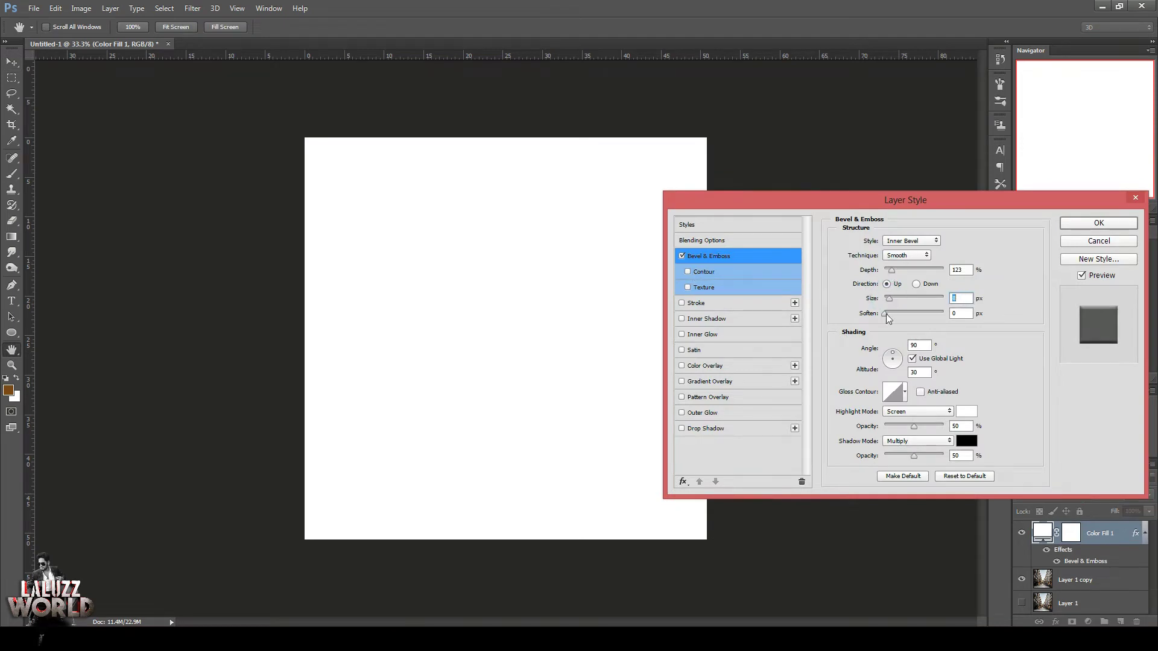
pyautogui.click(934, 241)
pyautogui.click(937, 255)
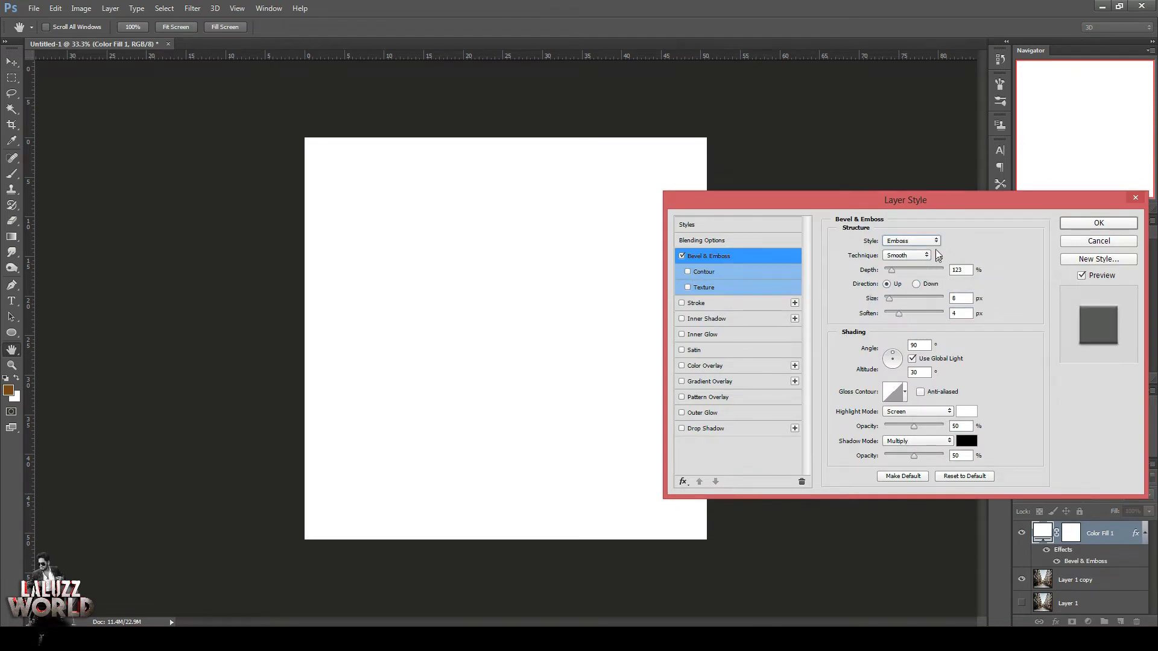
pyautogui.moveTo(889, 297); pyautogui.dragTo(892, 299)
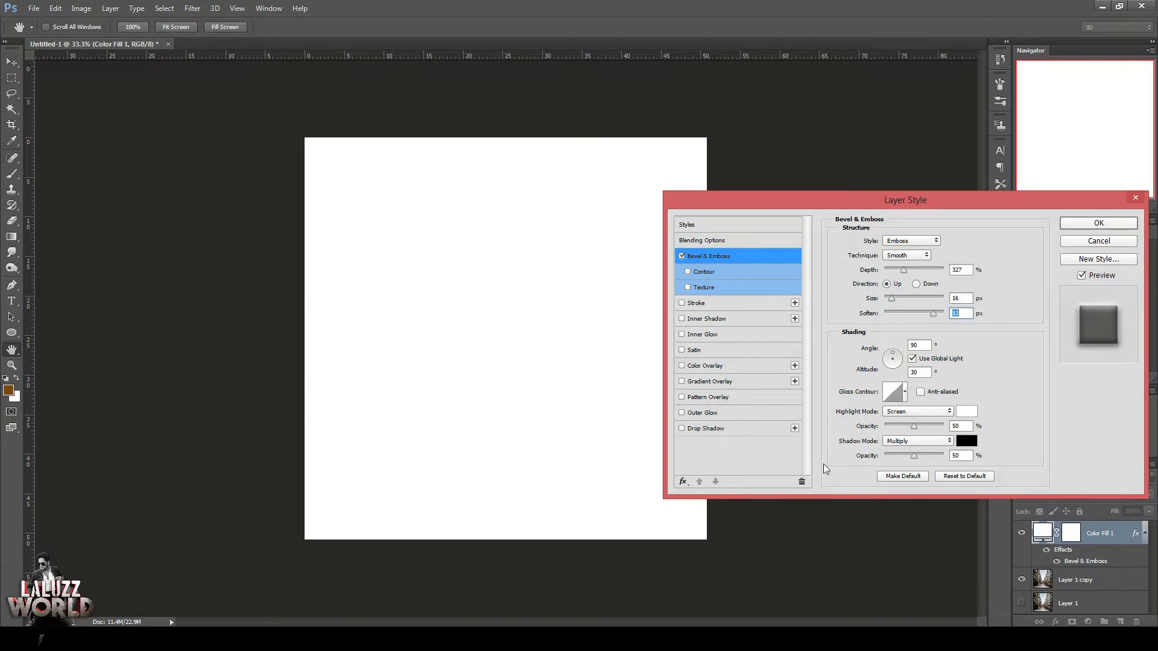
pyautogui.click(722, 287)
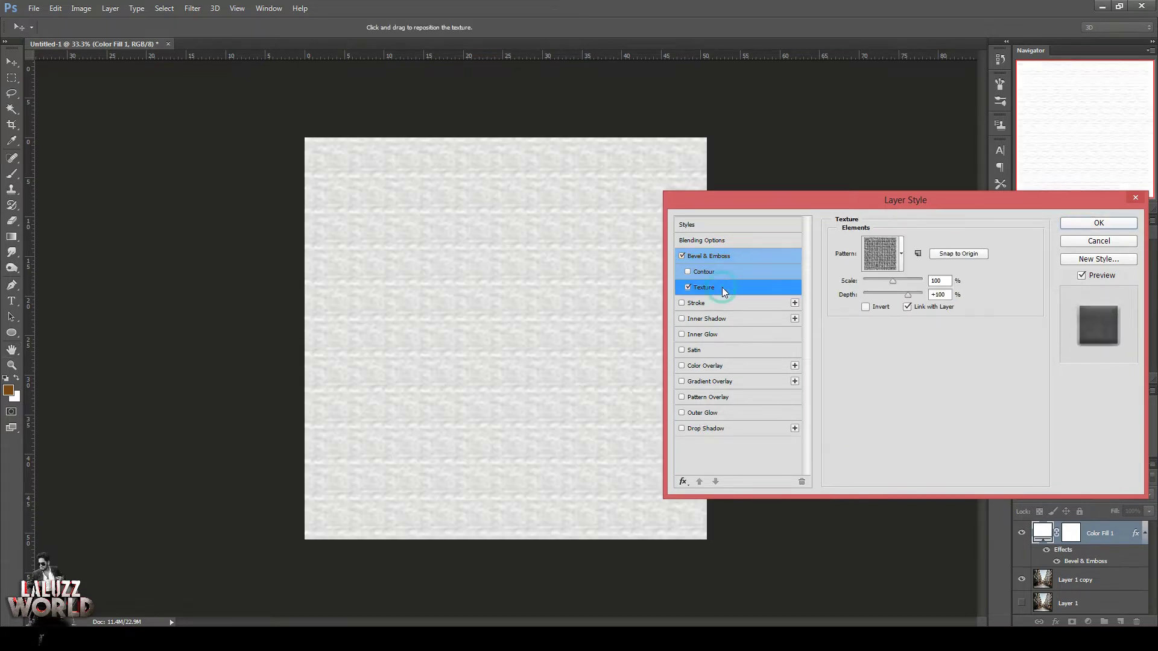
pyautogui.click(901, 254)
pyautogui.click(895, 329)
pyautogui.moveTo(927, 298); pyautogui.dragTo(928, 327)
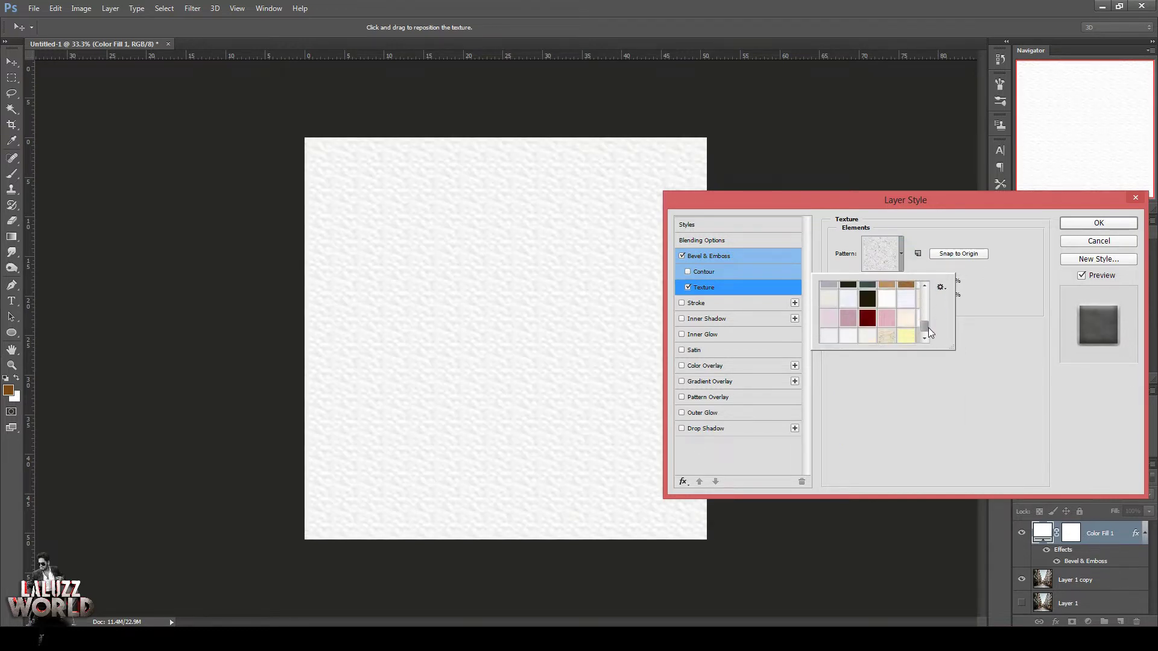
pyautogui.click(850, 336)
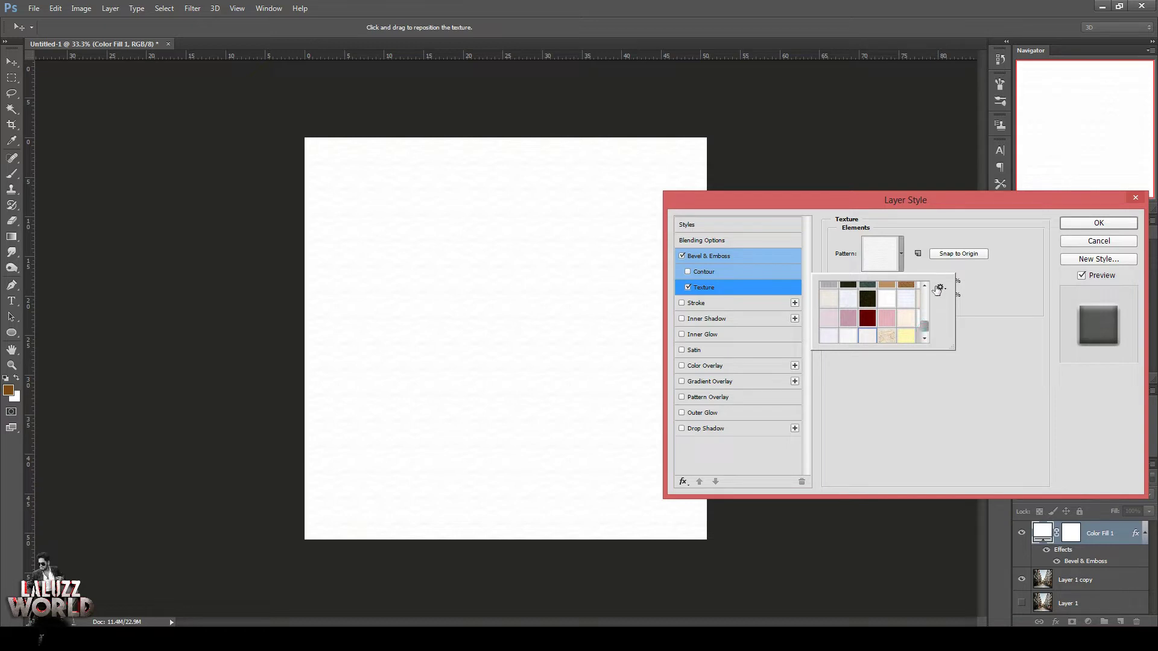
pyautogui.press('Return')
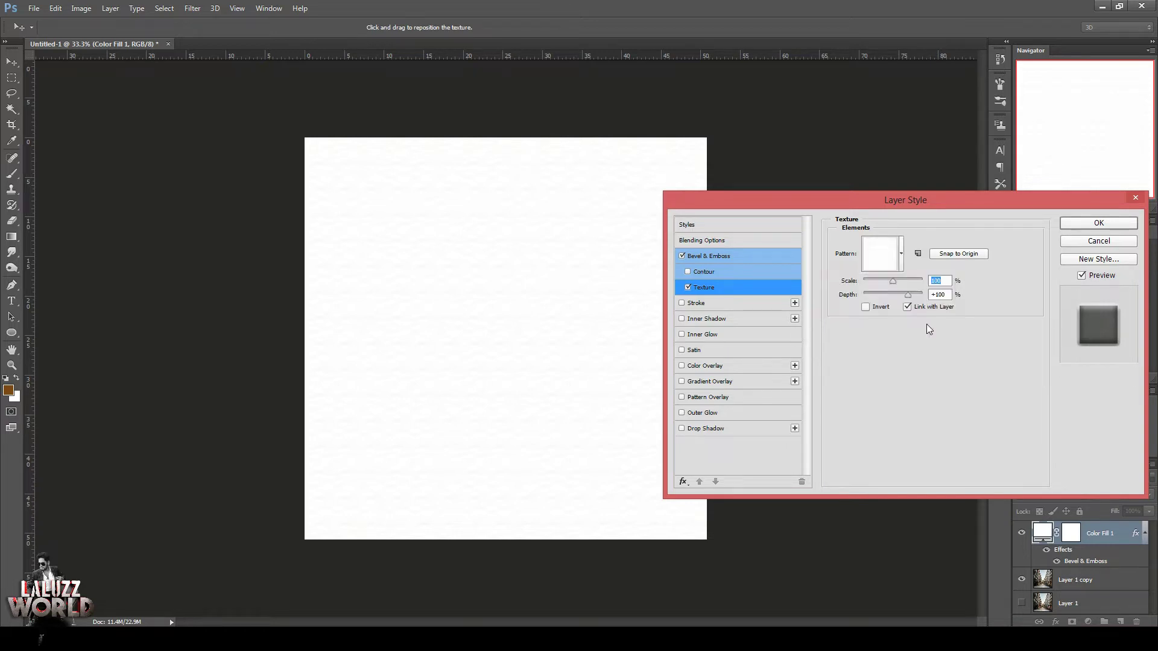
pyautogui.press('Return')
# Add Bevel & Emboss to the white fill layer with Emboss style, 195% depth, 18 px size and increased softening.
pyautogui.click(1055, 622)
pyautogui.click(1080, 495)
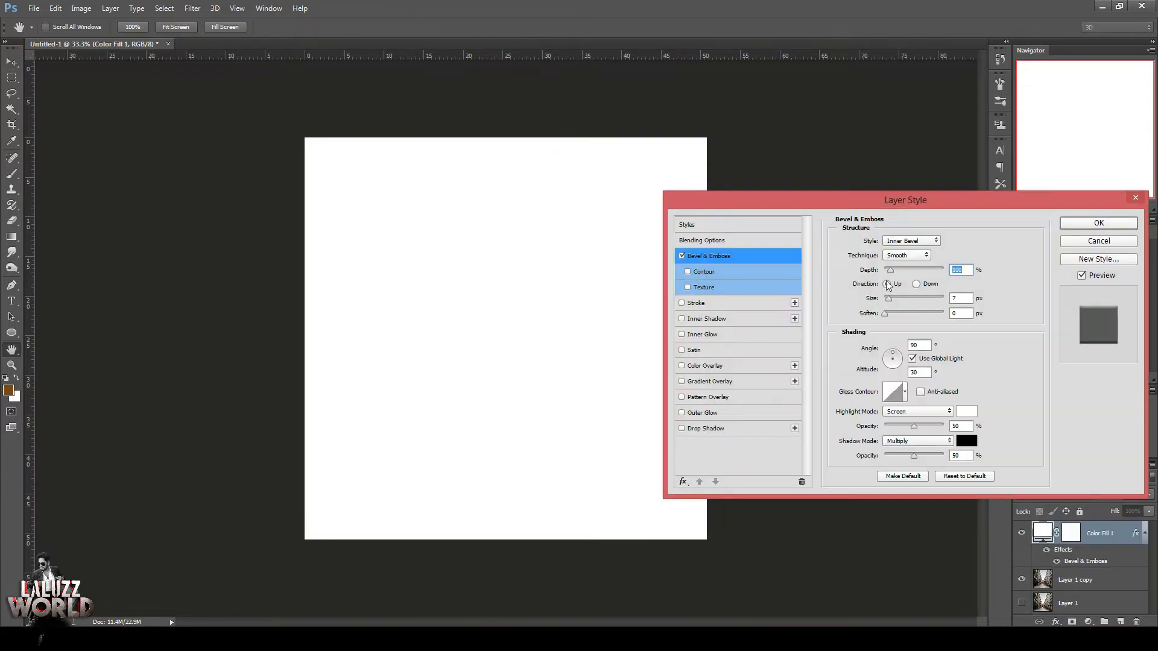
pyautogui.click(911, 241)
pyautogui.click(904, 261)
pyautogui.moveTo(890, 271); pyautogui.dragTo(892, 299)
pyautogui.click(887, 314)
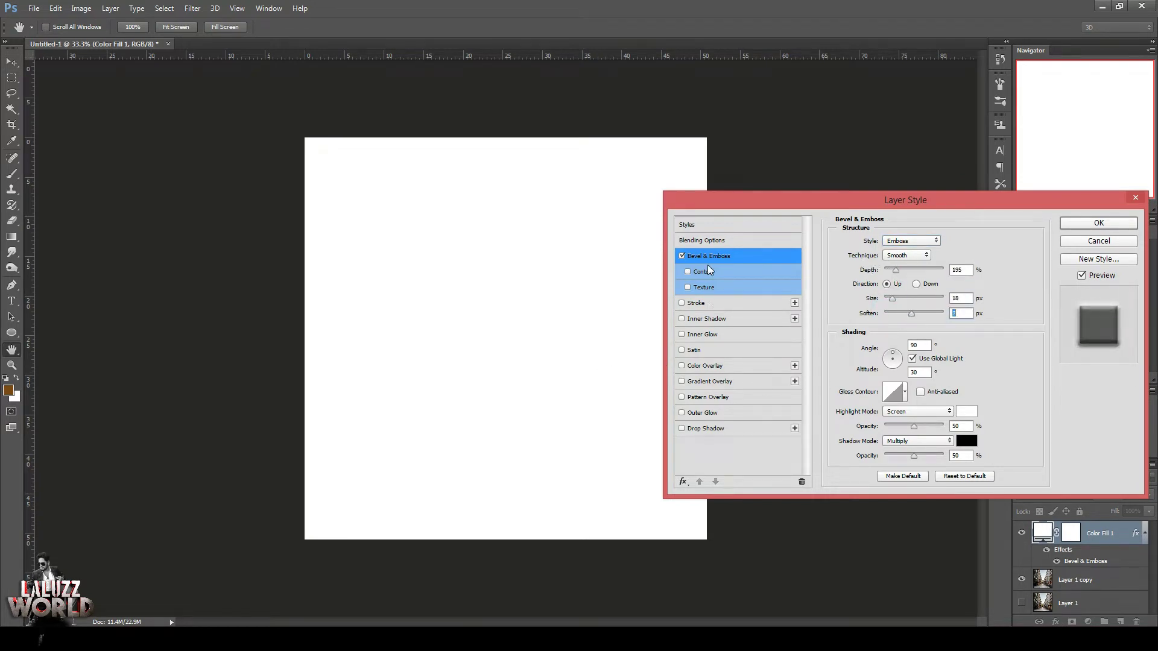
# Enable Texture and Contour for the bevel and choose the double-peaked contour preset.
pyautogui.click(693, 287)
pyautogui.click(688, 272)
pyautogui.click(885, 246)
pyautogui.click(860, 297)
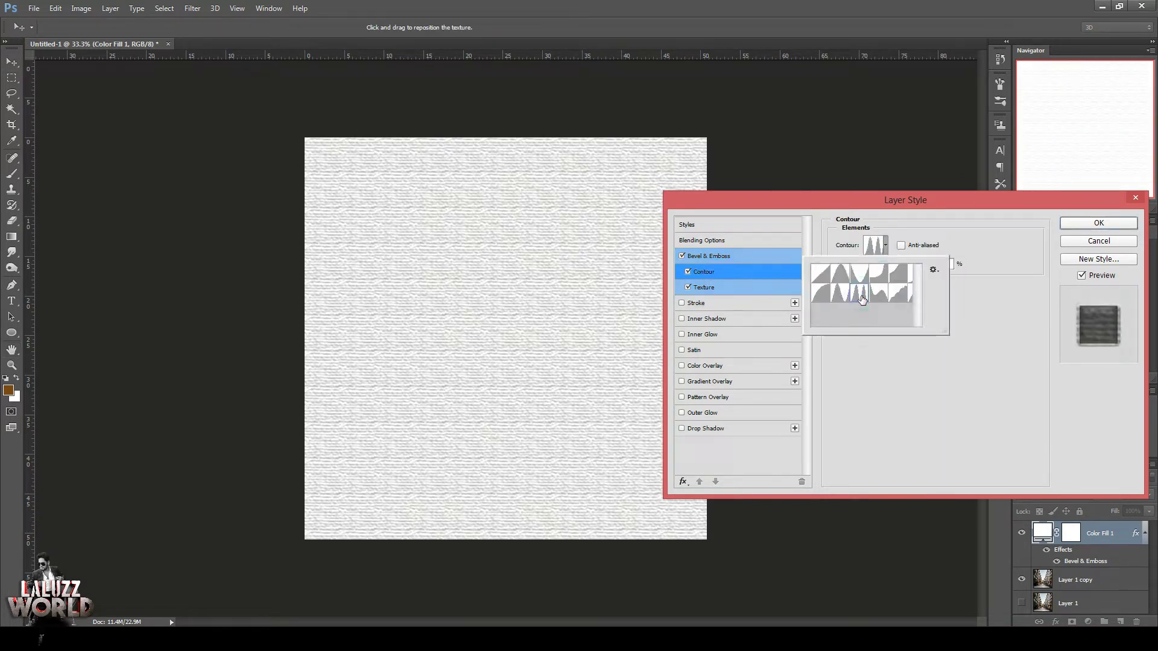
pyautogui.click(919, 264)
# Apply a near-white paper pattern as the bevel texture with an enlarged scale and +167% depth, and accept the layer style.
pyautogui.click(740, 289)
pyautogui.click(901, 254)
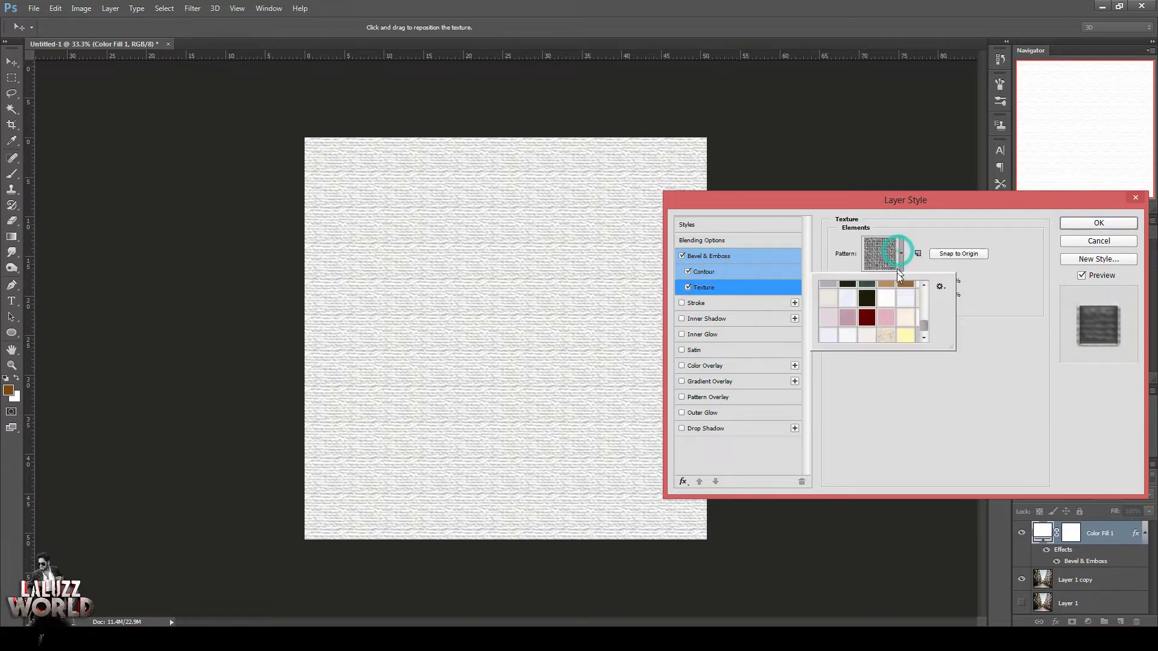
pyautogui.click(941, 288)
pyautogui.click(996, 549)
pyautogui.click(633, 241)
pyautogui.moveTo(924, 296); pyautogui.dragTo(925, 333)
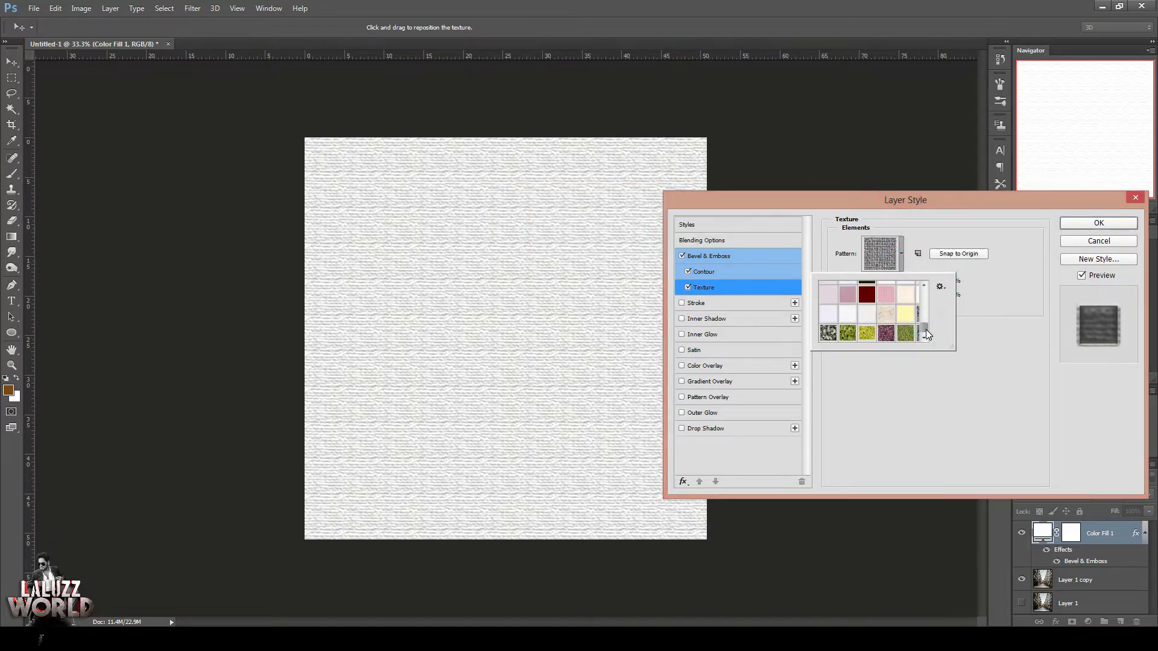
pyautogui.click(847, 314)
pyautogui.click(918, 264)
pyautogui.moveTo(893, 281)
pyautogui.mouseDown()
pyautogui.moveTo(911, 297)
pyautogui.moveTo(889, 283)
pyautogui.moveTo(899, 283)
pyautogui.mouseUp()
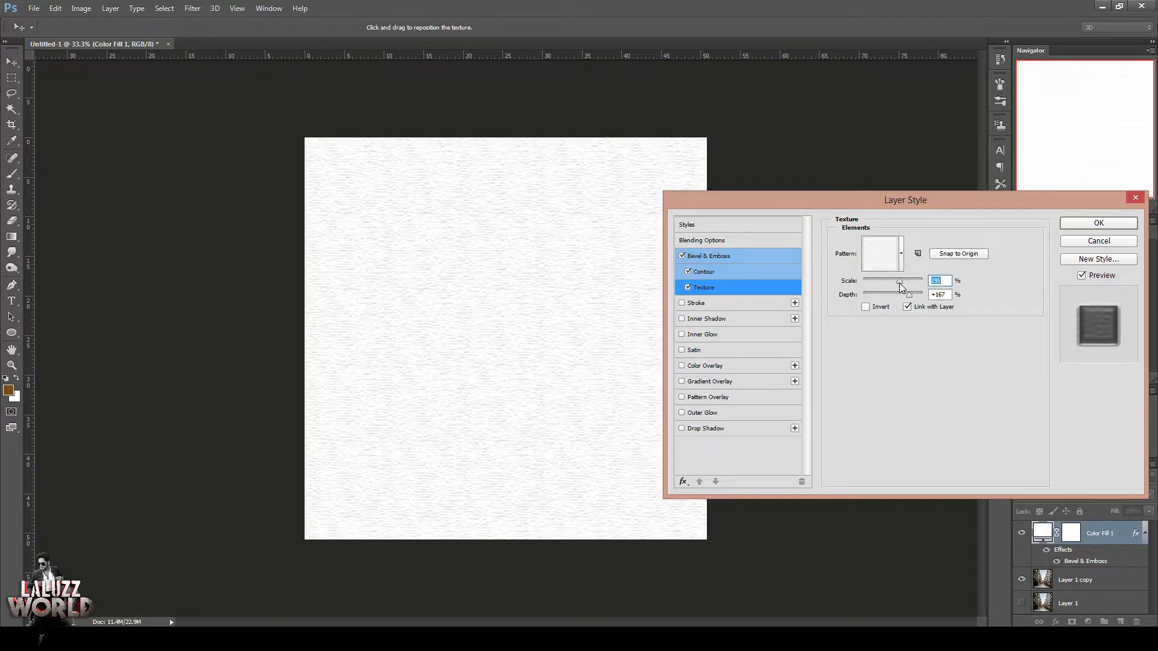
pyautogui.click(1098, 223)
# Invert the white fill layer's mask to hide the fill completely.
pyautogui.click(1071, 533)
pyautogui.click(981, 331)
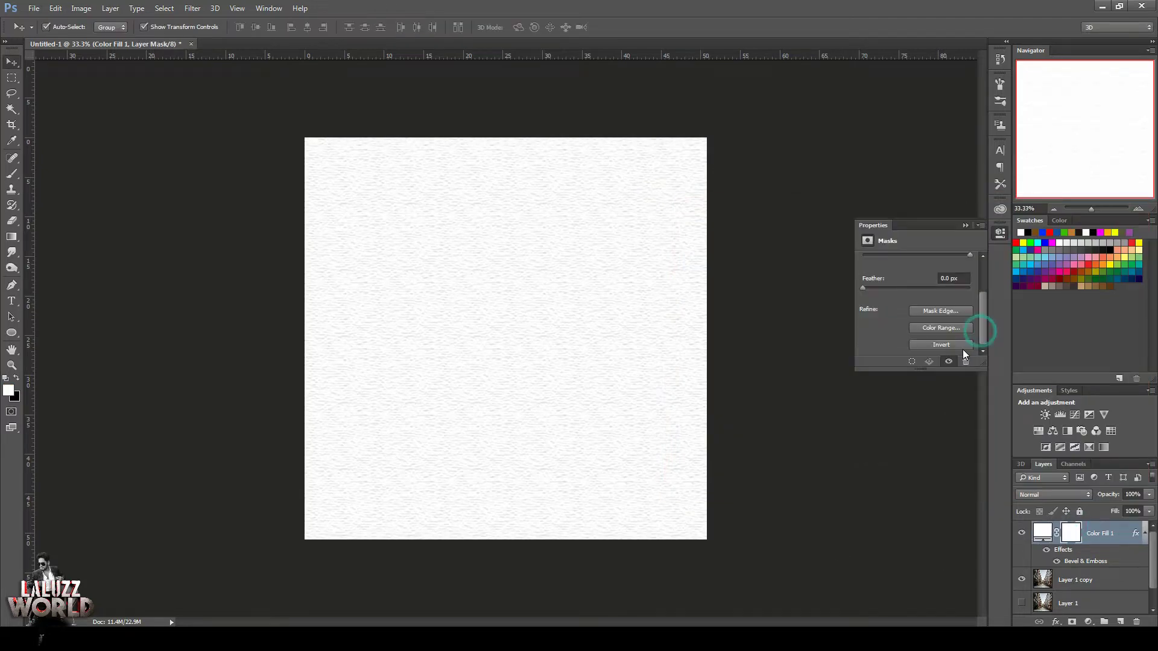
pyautogui.click(963, 346)
# Paint white on the fill layer's mask at 54% opacity to lay snow over the street pavement, varying the brush size.
pyautogui.click(13, 175)
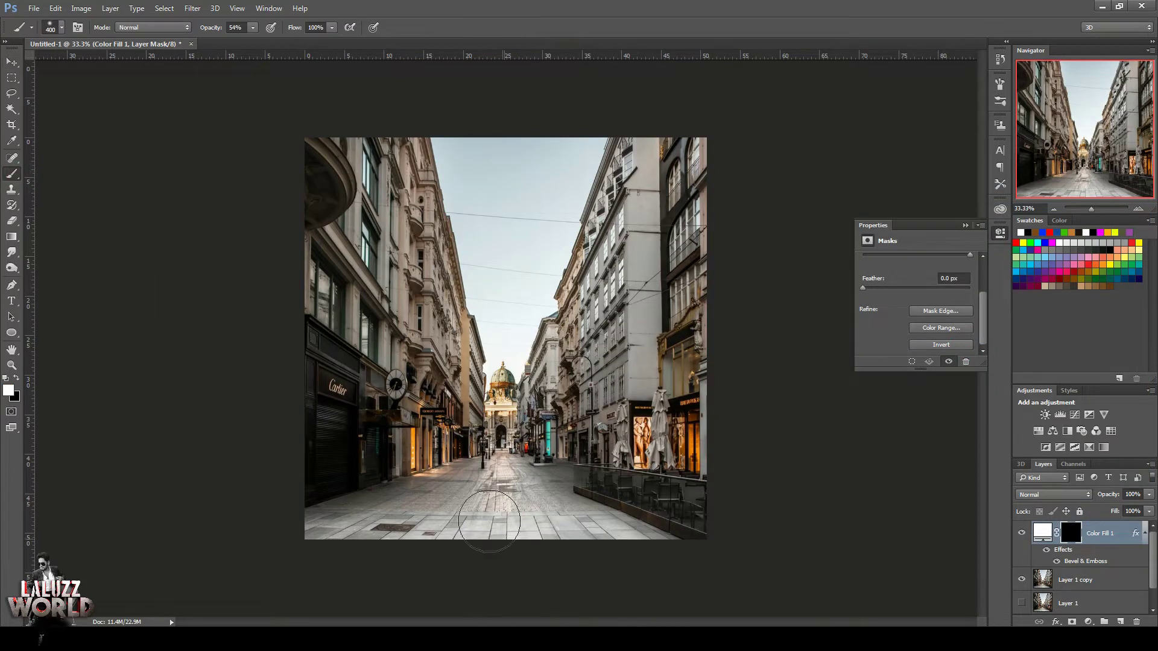
pyautogui.moveTo(377, 529)
pyautogui.mouseDown()
pyautogui.moveTo(307, 521)
pyautogui.moveTo(438, 475)
pyautogui.mouseUp()
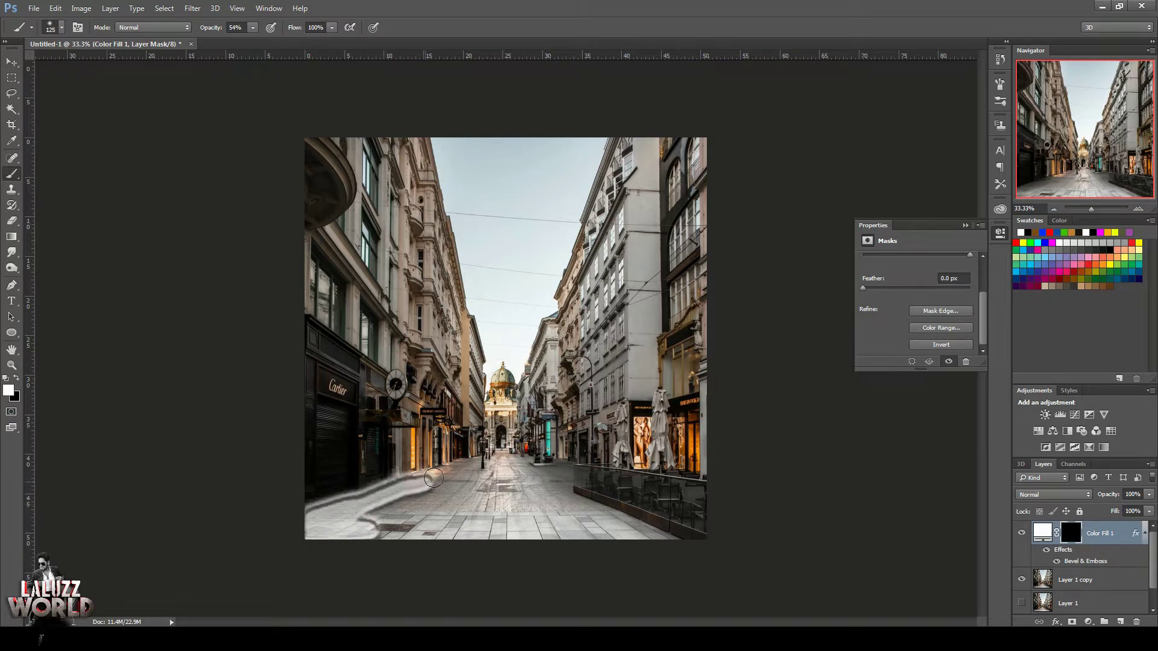
pyautogui.press('[')
pyautogui.press('[')
pyautogui.press('[')
pyautogui.press('[')
pyautogui.press('[')
pyautogui.hotkey('ctrl', 'z')
pyautogui.moveTo(305, 516)
pyautogui.mouseDown()
pyautogui.moveTo(438, 475)
pyautogui.moveTo(326, 522)
pyautogui.moveTo(434, 494)
pyautogui.moveTo(337, 510)
pyautogui.moveTo(432, 484)
pyautogui.moveTo(468, 509)
pyautogui.moveTo(404, 537)
pyautogui.mouseUp()
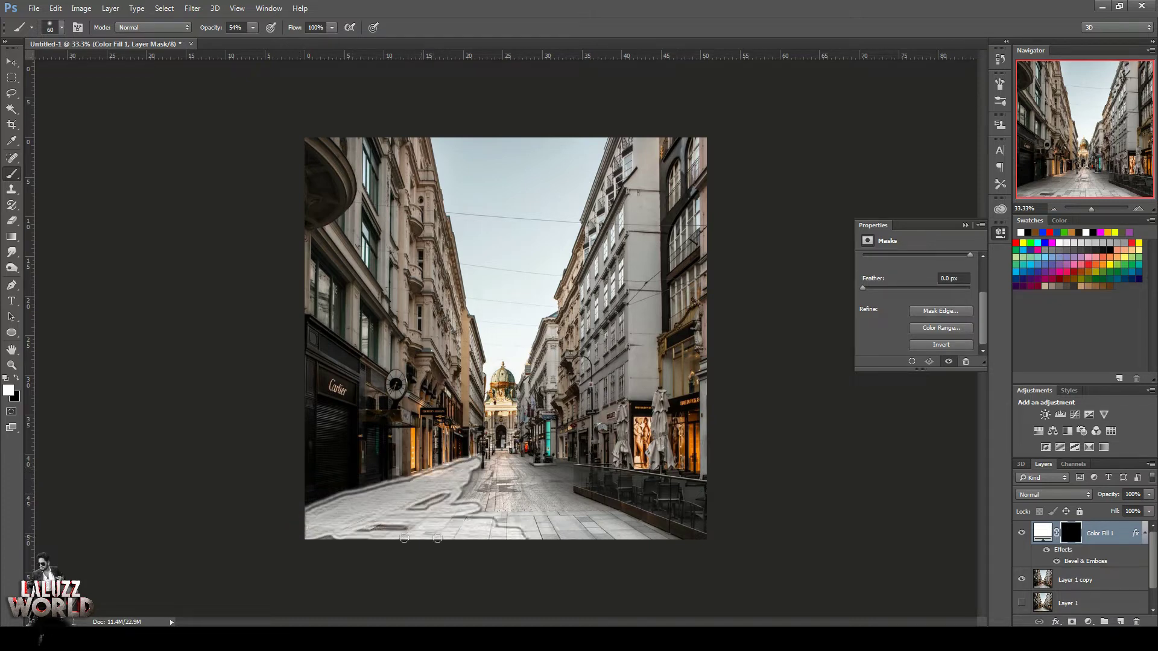
pyautogui.moveTo(317, 533)
pyautogui.mouseDown()
pyautogui.moveTo(542, 538)
pyautogui.moveTo(568, 527)
pyautogui.moveTo(620, 538)
pyautogui.moveTo(587, 512)
pyautogui.moveTo(665, 549)
pyautogui.moveTo(590, 517)
pyautogui.moveTo(628, 538)
pyautogui.moveTo(483, 529)
pyautogui.moveTo(427, 508)
pyautogui.moveTo(405, 517)
pyautogui.moveTo(504, 546)
pyautogui.moveTo(445, 513)
pyautogui.moveTo(522, 482)
pyautogui.moveTo(542, 501)
pyautogui.moveTo(551, 474)
pyautogui.moveTo(558, 496)
pyautogui.moveTo(553, 478)
pyautogui.moveTo(469, 478)
pyautogui.moveTo(432, 498)
pyautogui.moveTo(473, 499)
pyautogui.moveTo(385, 536)
pyautogui.moveTo(546, 526)
pyautogui.moveTo(492, 535)
pyautogui.moveTo(509, 495)
pyautogui.moveTo(494, 495)
pyautogui.moveTo(319, 533)
pyautogui.moveTo(506, 476)
pyautogui.moveTo(593, 531)
pyautogui.mouseUp()
pyautogui.press(']')
pyautogui.press(']')
pyautogui.press(']')
pyautogui.press(']')
pyautogui.press(']')
pyautogui.press(']')
pyautogui.press(']')
pyautogui.press(']')
# Adjust the snow layer's Bevel & Emboss to 307% depth, 1 px size and 11 px soften.
pyautogui.doubleClick(1083, 561)
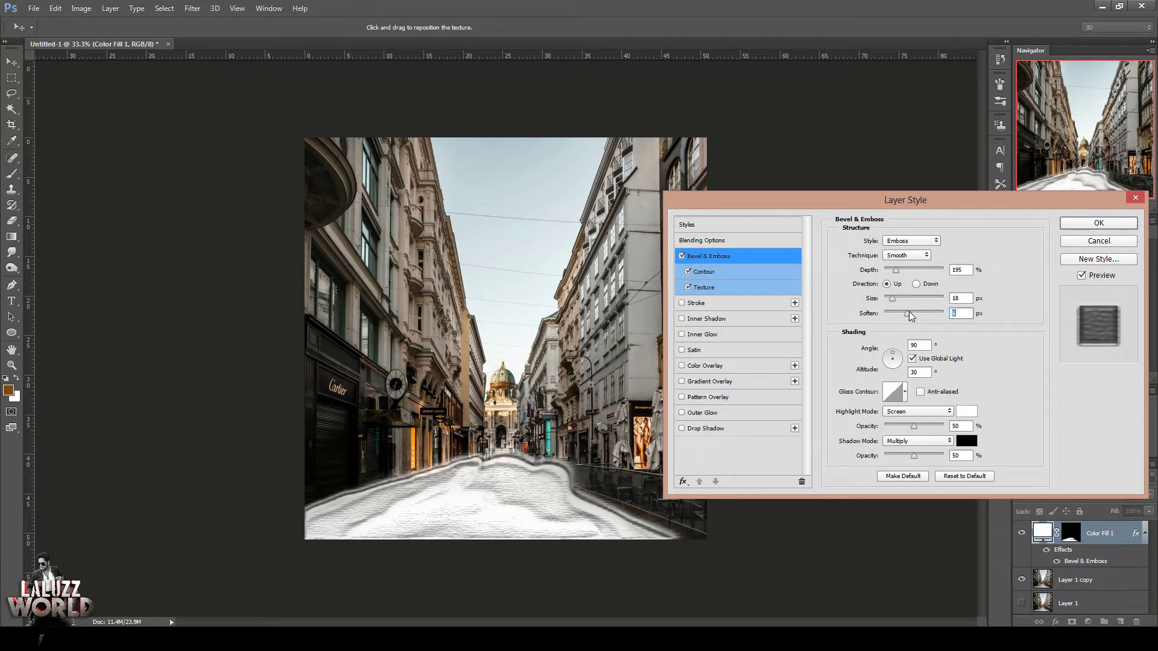
pyautogui.moveTo(909, 313); pyautogui.dragTo(925, 316)
pyautogui.moveTo(896, 271); pyautogui.dragTo(883, 306)
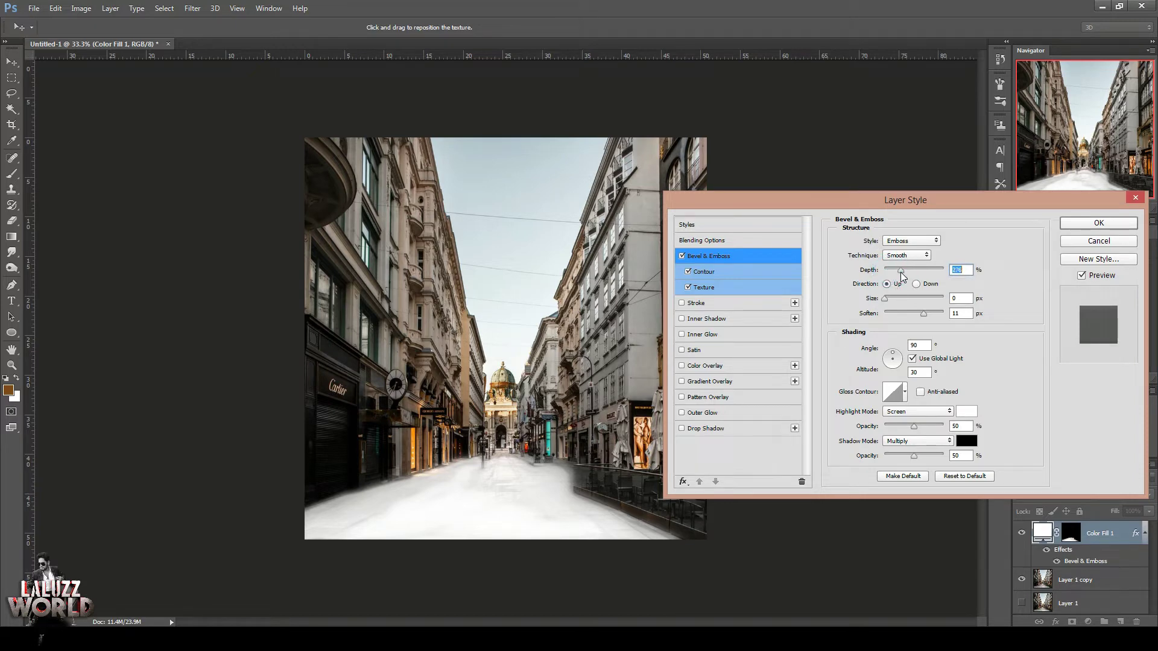
pyautogui.moveTo(885, 300); pyautogui.dragTo(883, 304)
pyautogui.doubleClick(956, 296)
pyautogui.write('1')
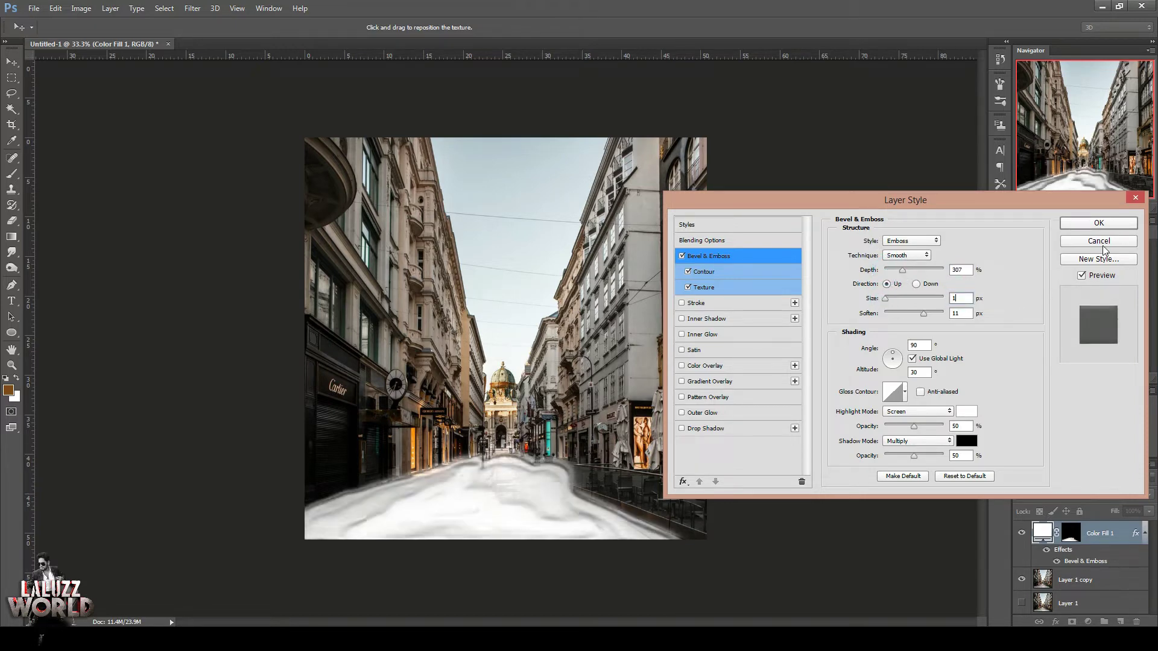
# Change the bevel contour to the linear preset with a 52% range and accept the layer style.
pyautogui.click(753, 273)
pyautogui.click(884, 246)
pyautogui.click(822, 274)
pyautogui.click(1011, 336)
pyautogui.moveTo(886, 264); pyautogui.dragTo(896, 266)
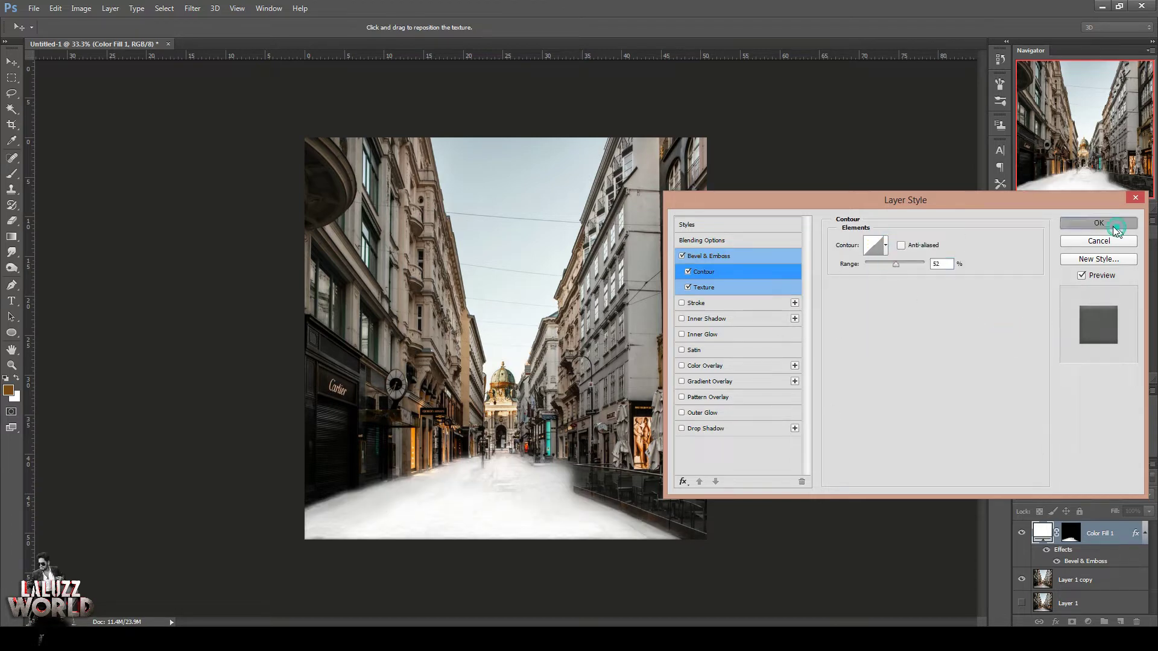
pyautogui.click(1112, 226)
# Paint black on the snow layer's mask with a 10 px brush to uncover the post in the middle of the street.
pyautogui.click(1071, 533)
pyautogui.press('d')
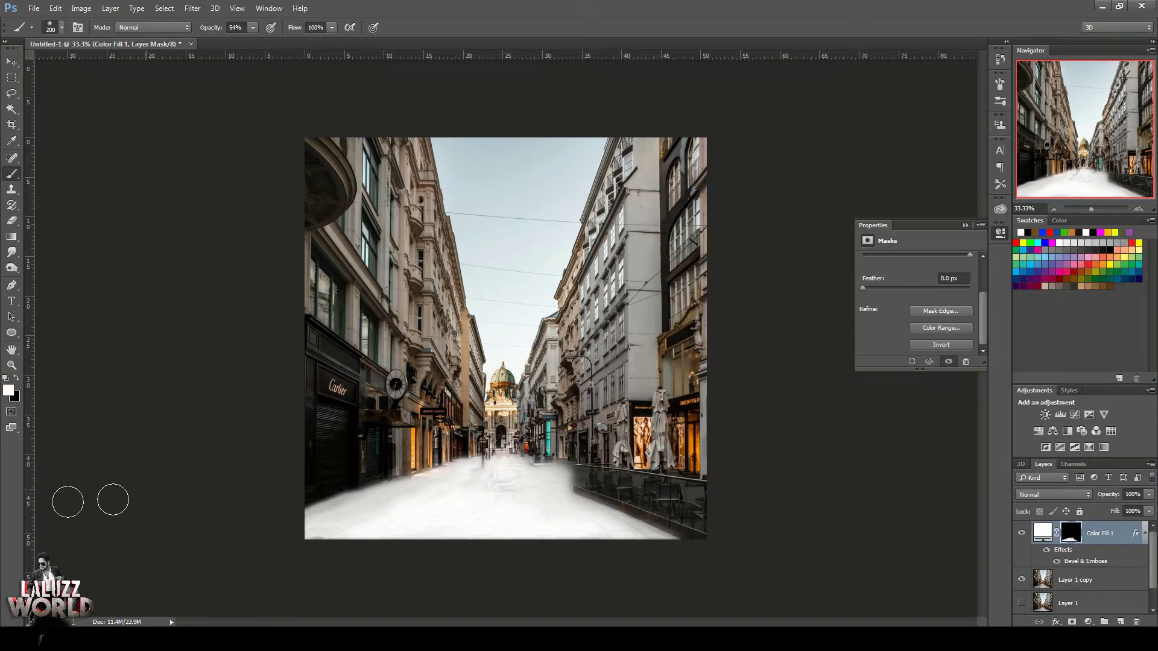
pyautogui.press('x')
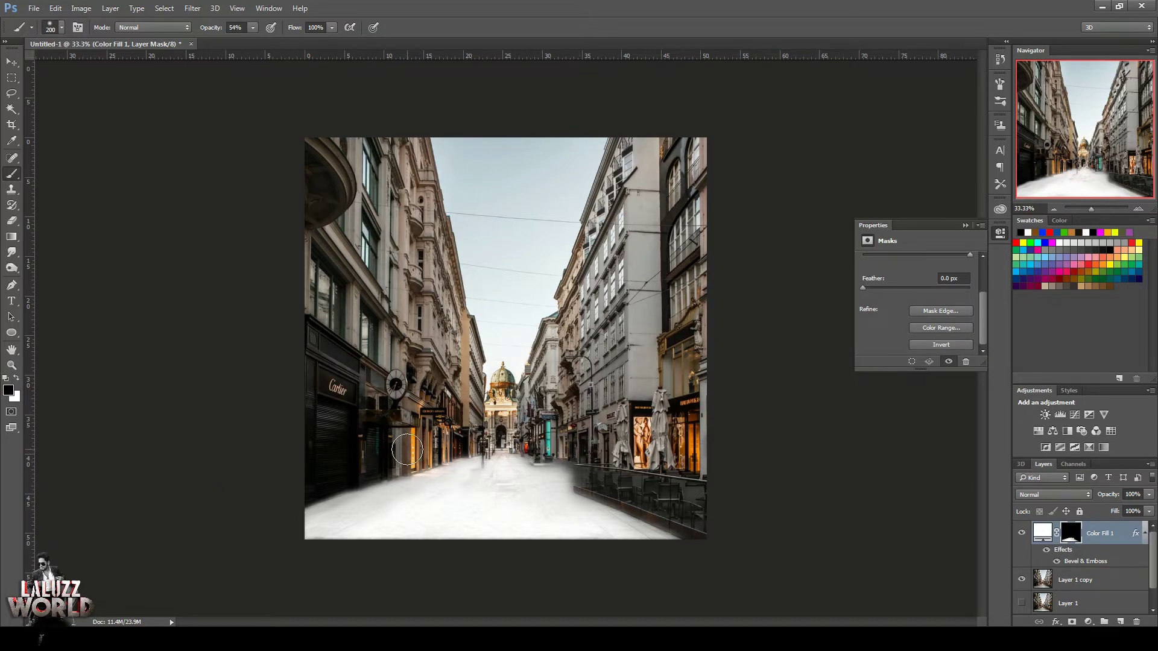
pyautogui.click(1138, 208)
pyautogui.click(1137, 208)
pyautogui.click(1138, 209)
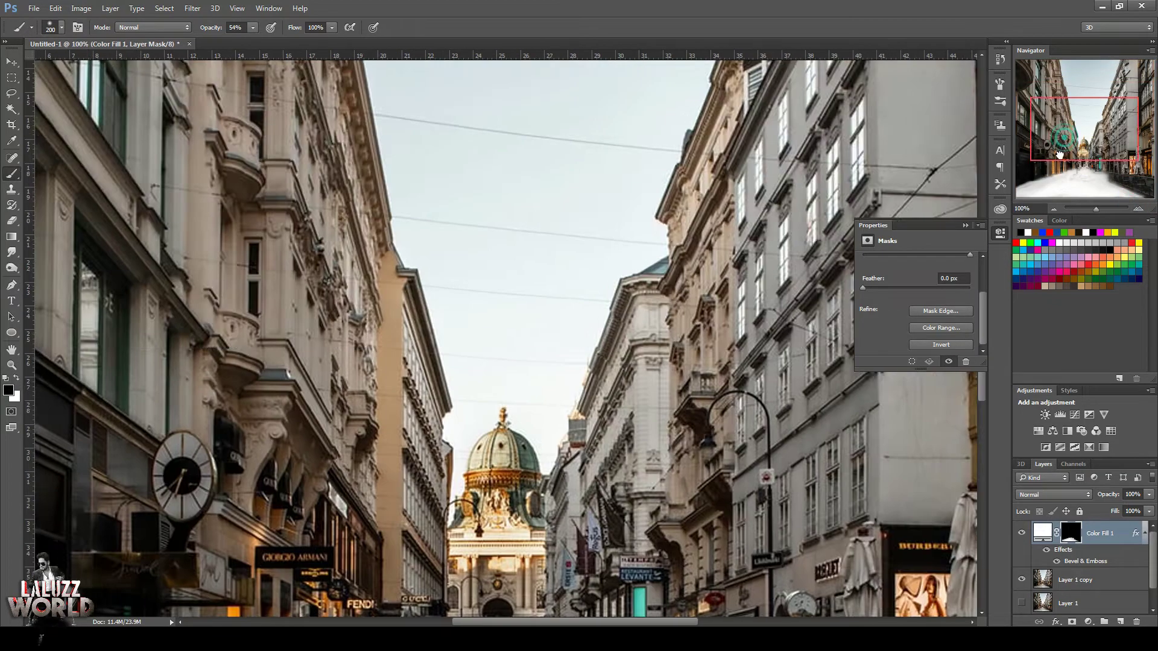
pyautogui.click(1080, 163)
pyautogui.press('[')
pyautogui.press('[')
pyautogui.press('[')
pyautogui.press('[')
pyautogui.press('[')
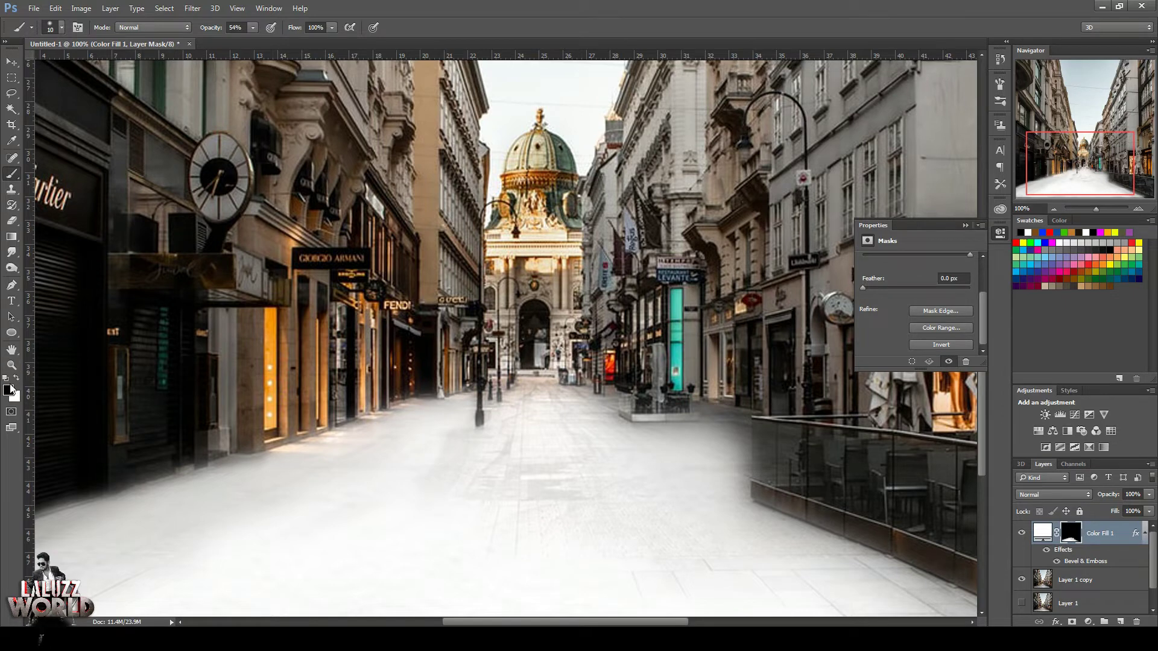
# Paint white on the mask with a 100 px brush to thicken the snow across mid-street, and undo the last stroke.
pyautogui.press(']')
pyautogui.press(']')
pyautogui.press(']')
pyautogui.press(']')
pyautogui.press(']')
pyautogui.click(16, 378)
pyautogui.moveTo(483, 476)
pyautogui.mouseDown()
pyautogui.moveTo(578, 469)
pyautogui.moveTo(597, 506)
pyautogui.moveTo(860, 592)
pyautogui.moveTo(721, 523)
pyautogui.moveTo(697, 462)
pyautogui.moveTo(630, 442)
pyautogui.mouseUp()
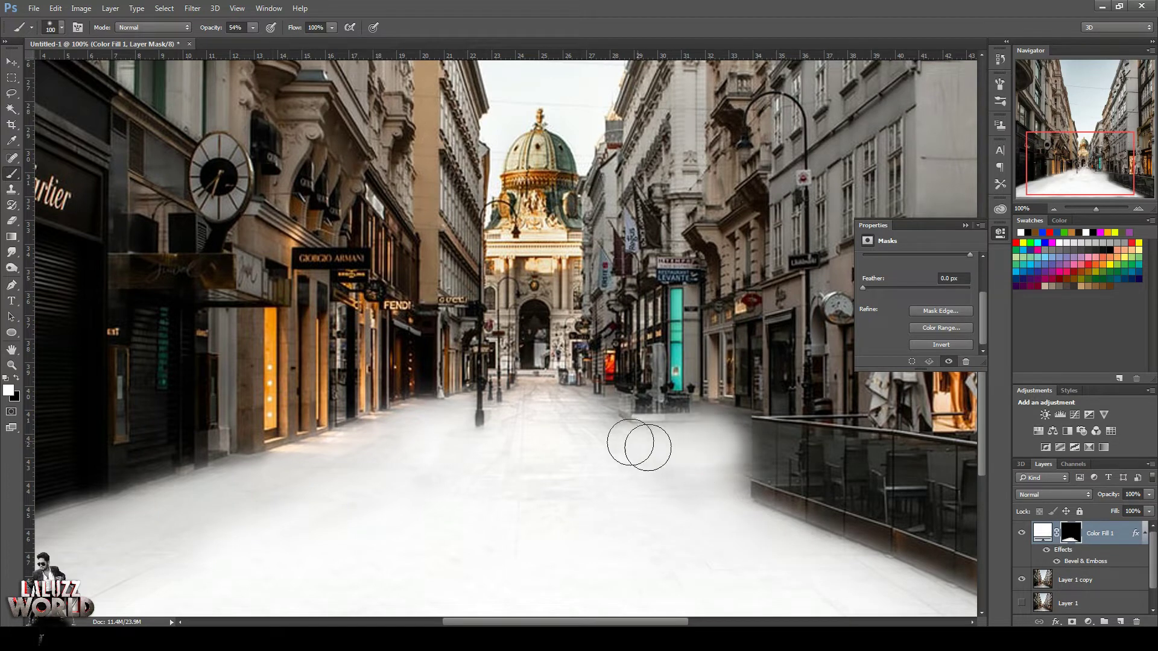
pyautogui.hotkey('ctrl', 'z')
# Try painting the snow edge near the terrace railing with a hard round brush reduced to 25 px.
pyautogui.press(']')
pyautogui.press(']')
pyautogui.press(']')
pyautogui.press(']')
pyautogui.click(63, 29)
pyautogui.click(61, 166)
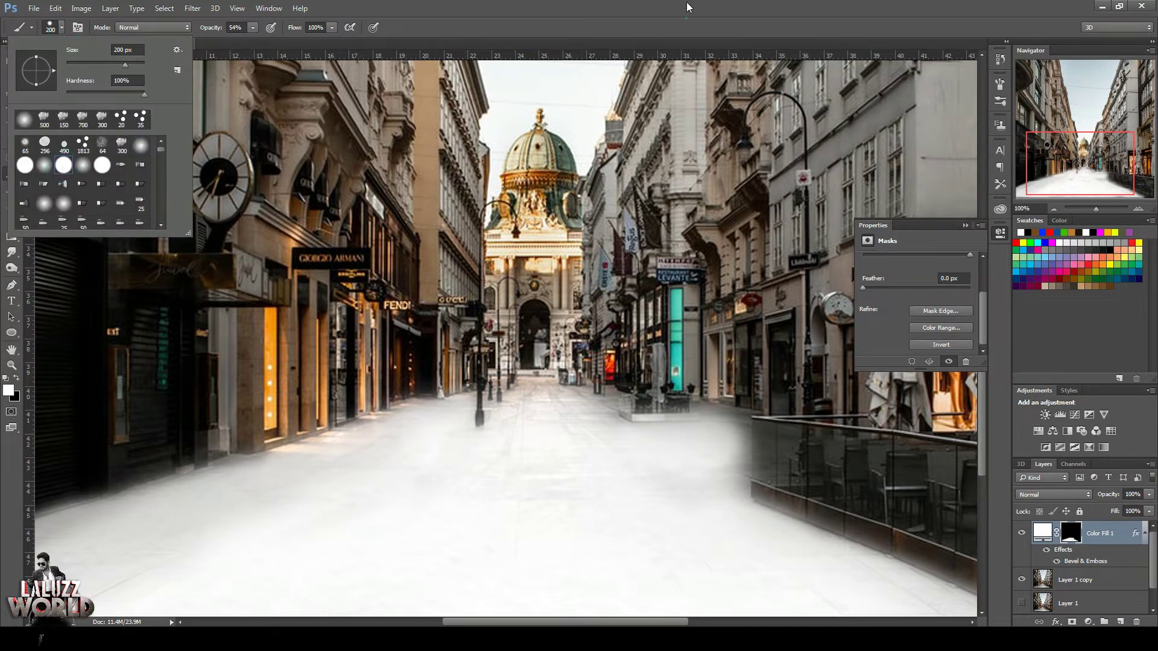
pyautogui.click(689, 7)
pyautogui.press(']')
pyautogui.press(']')
pyautogui.press('[')
pyautogui.press('[')
pyautogui.press('[')
pyautogui.press('[')
pyautogui.press('[')
pyautogui.press('[')
pyautogui.press('[')
pyautogui.press('[')
pyautogui.press('[')
pyautogui.press('[')
pyautogui.press('[')
pyautogui.press('[')
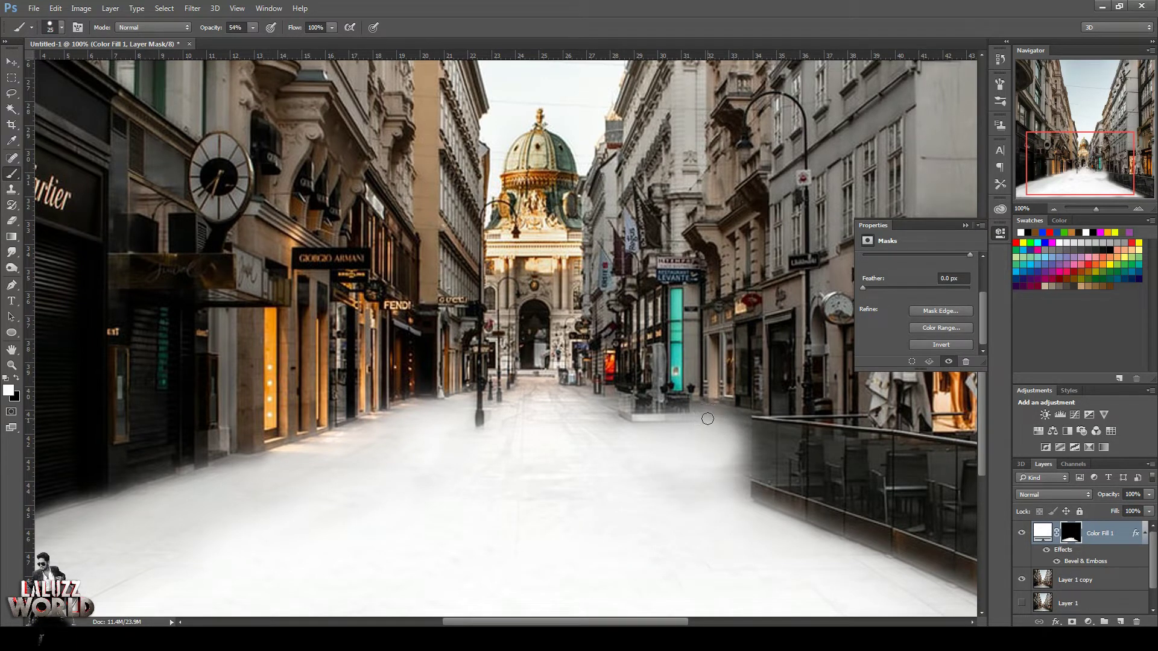
pyautogui.hotkey('ctrl', 'alt', 'z')
pyautogui.hotkey('ctrl', 'alt', 'z')
# Select another brush preset and paint white on the mask with a 25 px brush to fill snow between the planter and the railing.
pyautogui.click(62, 28)
pyautogui.click(49, 168)
pyautogui.click(676, 18)
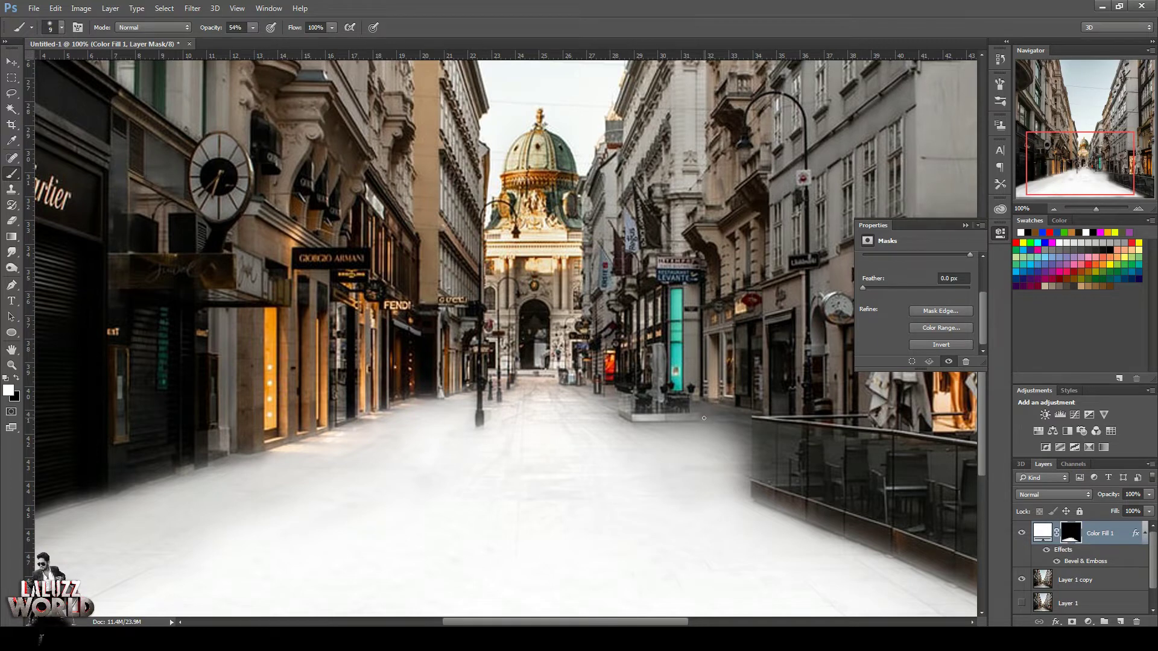
pyautogui.moveTo(717, 416)
pyautogui.mouseDown()
pyautogui.moveTo(673, 420)
pyautogui.moveTo(687, 455)
pyautogui.moveTo(734, 443)
pyautogui.mouseUp()
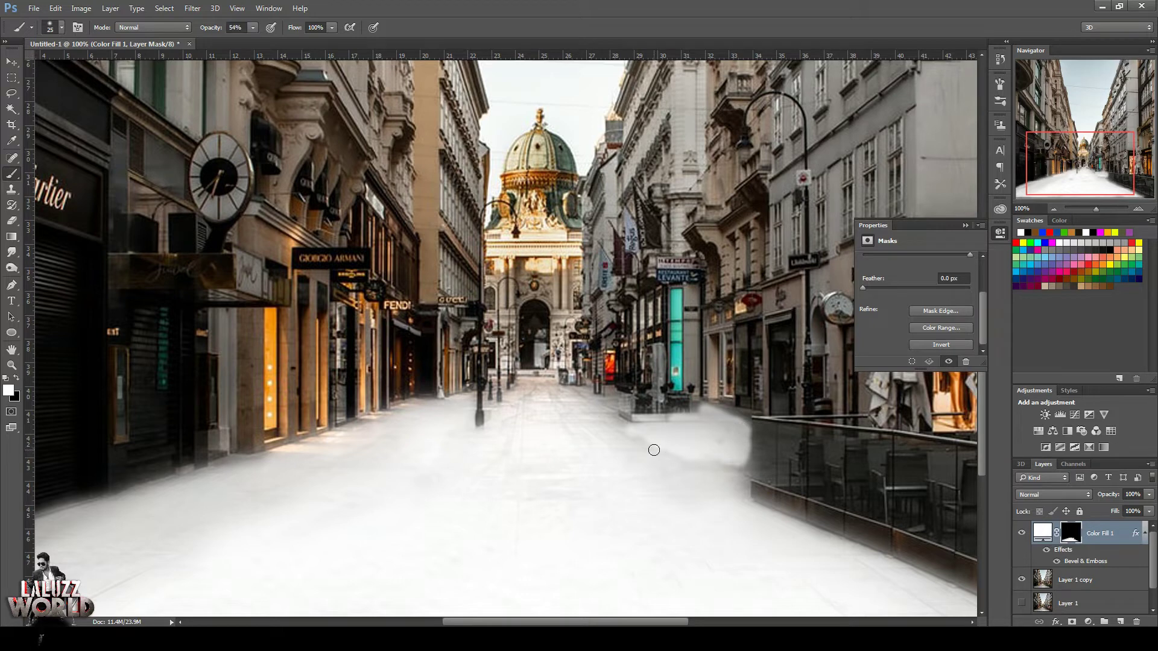
pyautogui.moveTo(633, 460); pyautogui.dragTo(633, 452)
# Enlarge the brush to 80 px and paint over the snow beside the terrace railing to even it out.
pyautogui.press(']')
pyautogui.press(']')
pyautogui.press(']')
pyautogui.press(']')
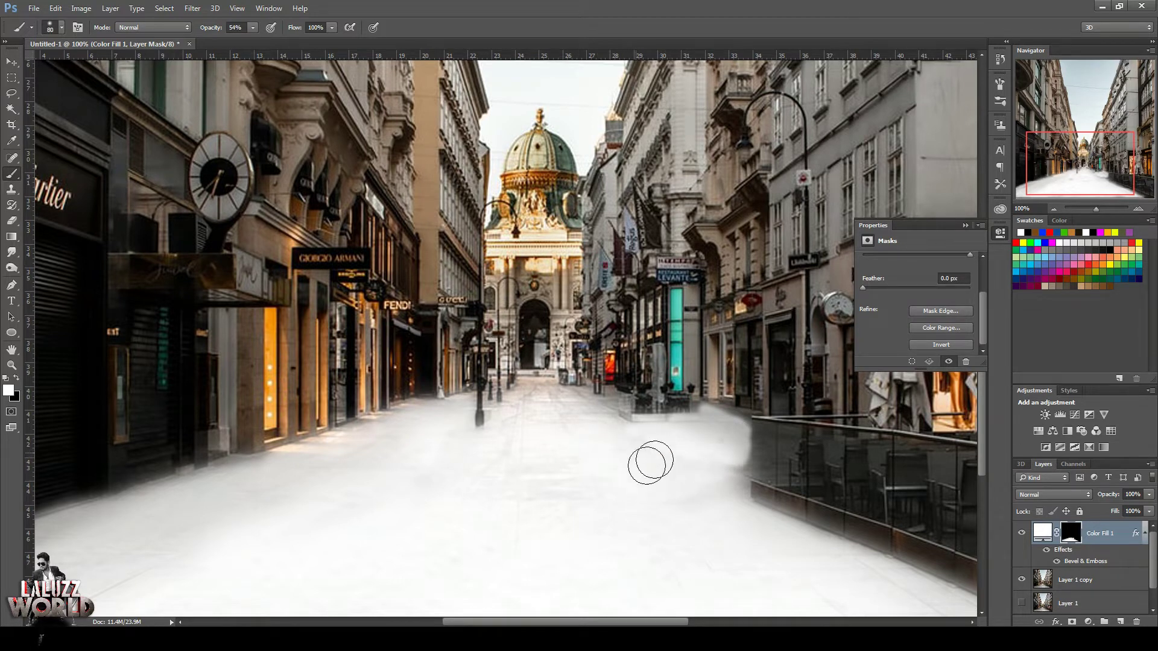
pyautogui.moveTo(720, 460)
pyautogui.mouseDown()
pyautogui.moveTo(728, 478)
pyautogui.moveTo(729, 431)
pyautogui.moveTo(697, 471)
pyautogui.mouseUp()
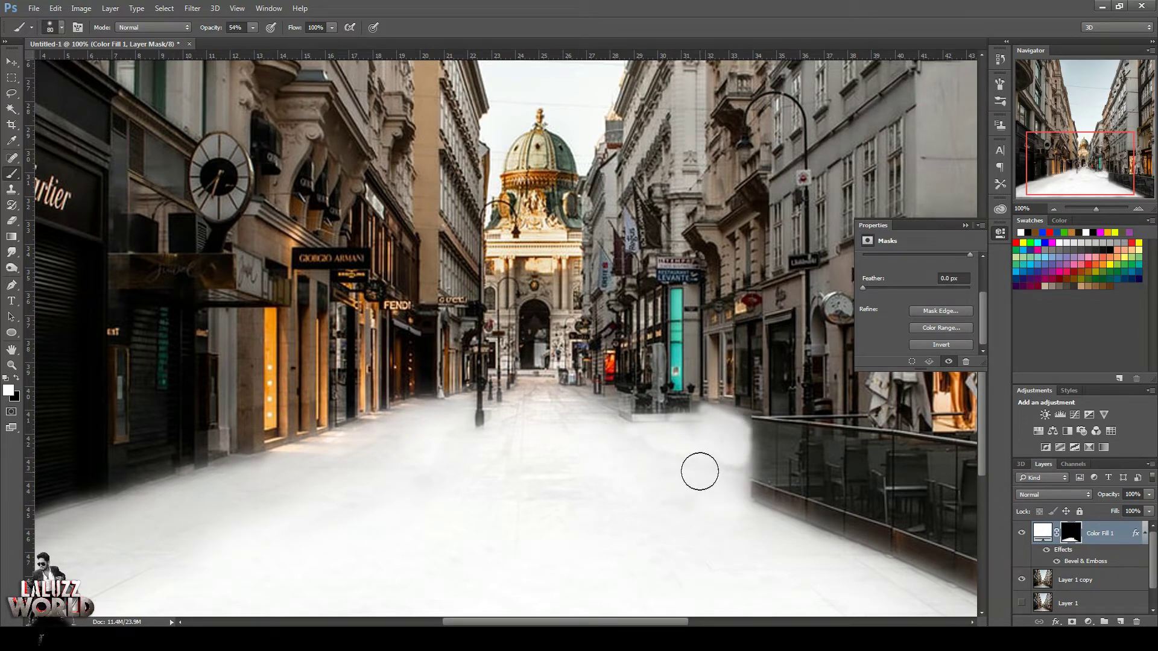
pyautogui.moveTo(727, 427)
pyautogui.mouseDown()
pyautogui.moveTo(676, 447)
pyautogui.moveTo(694, 436)
pyautogui.moveTo(560, 435)
pyautogui.moveTo(540, 395)
pyautogui.moveTo(655, 414)
pyautogui.moveTo(751, 395)
pyautogui.moveTo(740, 393)
pyautogui.moveTo(775, 404)
pyautogui.mouseUp()
# Paint black on the mask, reducing the brush to 40 px, to clear snow from the planter base near the restaurant.
pyautogui.press('x')
pyautogui.press(']')
pyautogui.press(']')
pyautogui.press('Return')
pyautogui.press('[')
pyautogui.press('[')
pyautogui.press('[')
pyautogui.press('[')
pyautogui.press('[')
pyautogui.press('[')
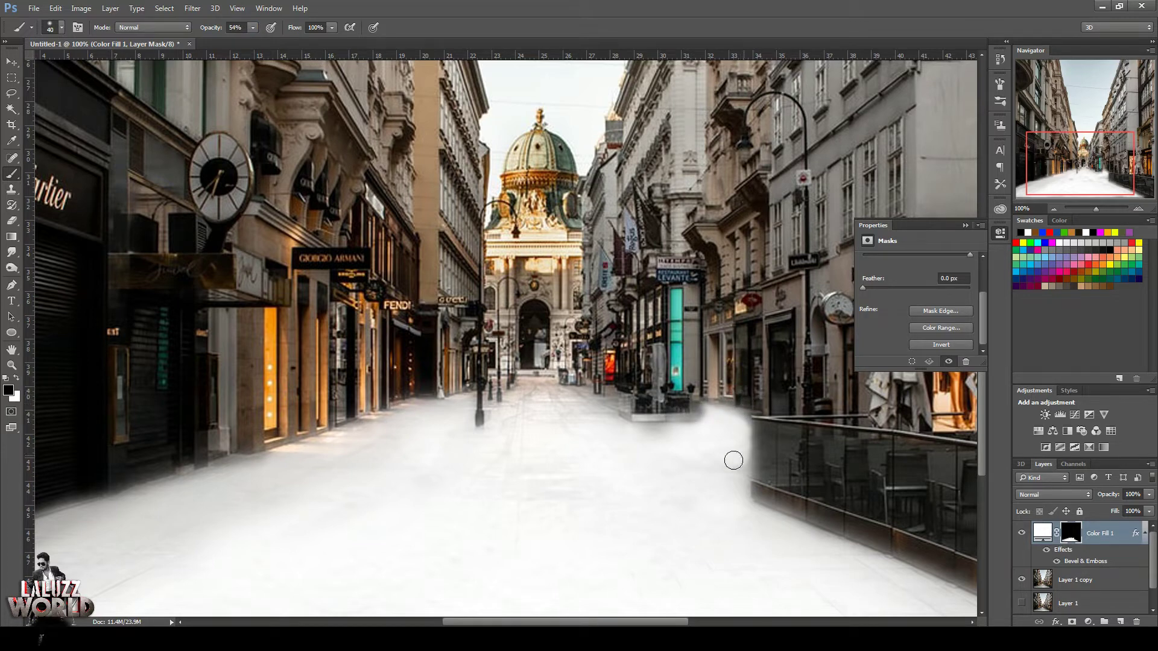
# Paint white at 22% opacity with a 90 px brush to add a faint snow haze over the glass terrace railing.
pyautogui.press('x')
pyautogui.moveTo(253, 27); pyautogui.dragTo(247, 41)
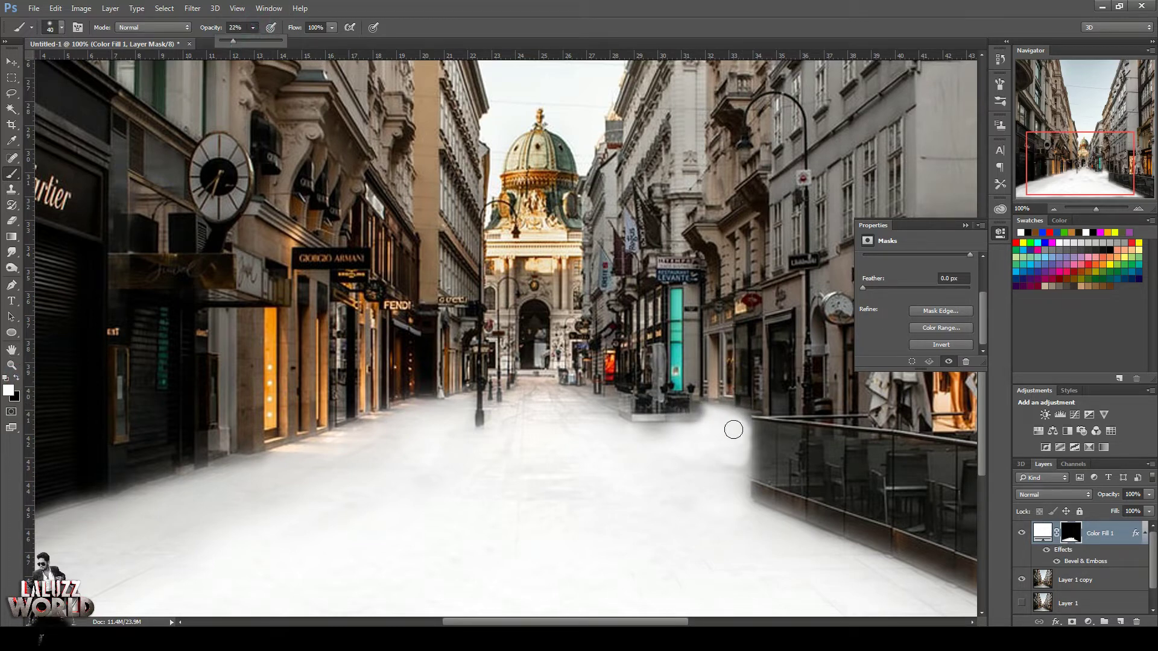
pyautogui.click(744, 443)
pyautogui.press(']')
pyautogui.press(']')
pyautogui.press(']')
pyautogui.press(']')
pyautogui.press(']')
pyautogui.moveTo(767, 448)
pyautogui.mouseDown()
pyautogui.moveTo(782, 459)
pyautogui.moveTo(923, 452)
pyautogui.moveTo(770, 447)
pyautogui.moveTo(767, 426)
pyautogui.mouseUp()
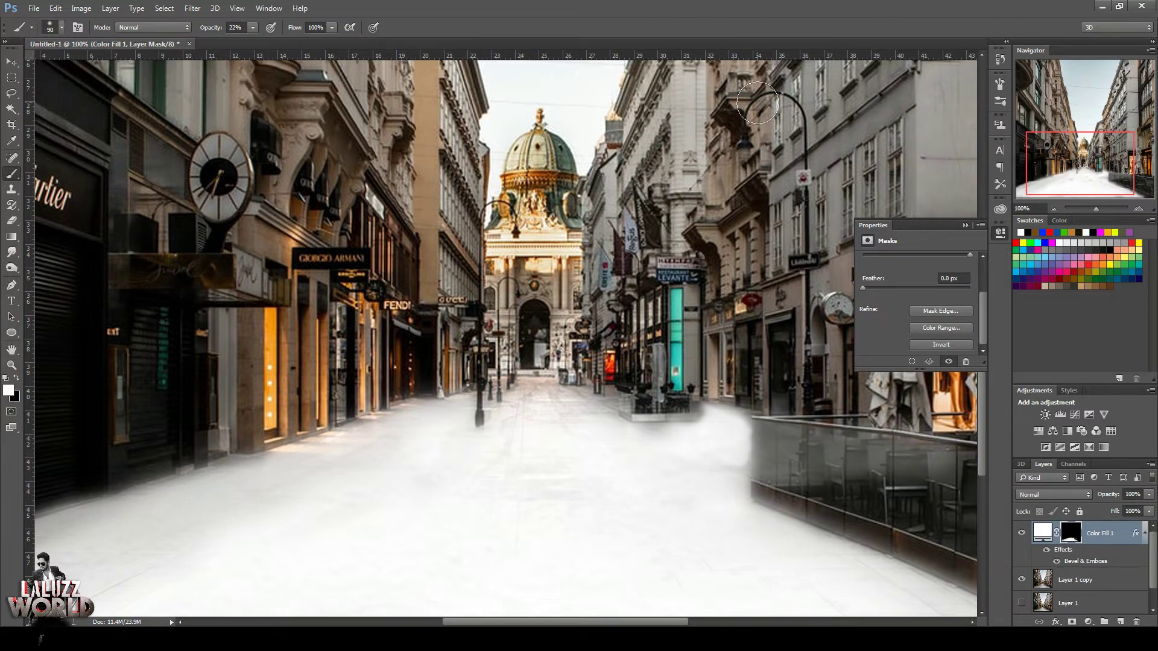
# Collapse the mask properties and paint white at 100% opacity with the 90 px brush across the foreground street and along the storefronts.
pyautogui.click(1000, 234)
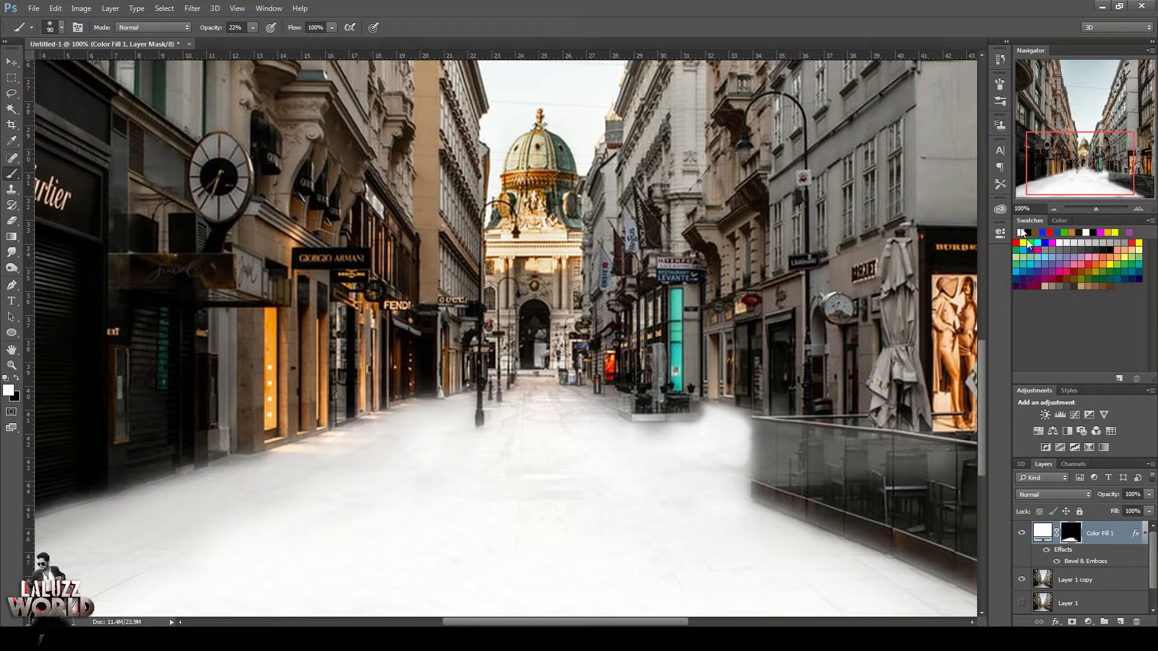
pyautogui.scroll(-3, 925, 483)
pyautogui.moveTo(253, 27)
pyautogui.mouseDown()
pyautogui.moveTo(264, 44)
pyautogui.moveTo(305, 44)
pyautogui.mouseUp()
pyautogui.moveTo(434, 482)
pyautogui.mouseDown()
pyautogui.moveTo(38, 444)
pyautogui.moveTo(207, 375)
pyautogui.moveTo(186, 351)
pyautogui.moveTo(431, 328)
pyautogui.moveTo(621, 416)
pyautogui.moveTo(928, 455)
pyautogui.moveTo(941, 435)
pyautogui.mouseUp()
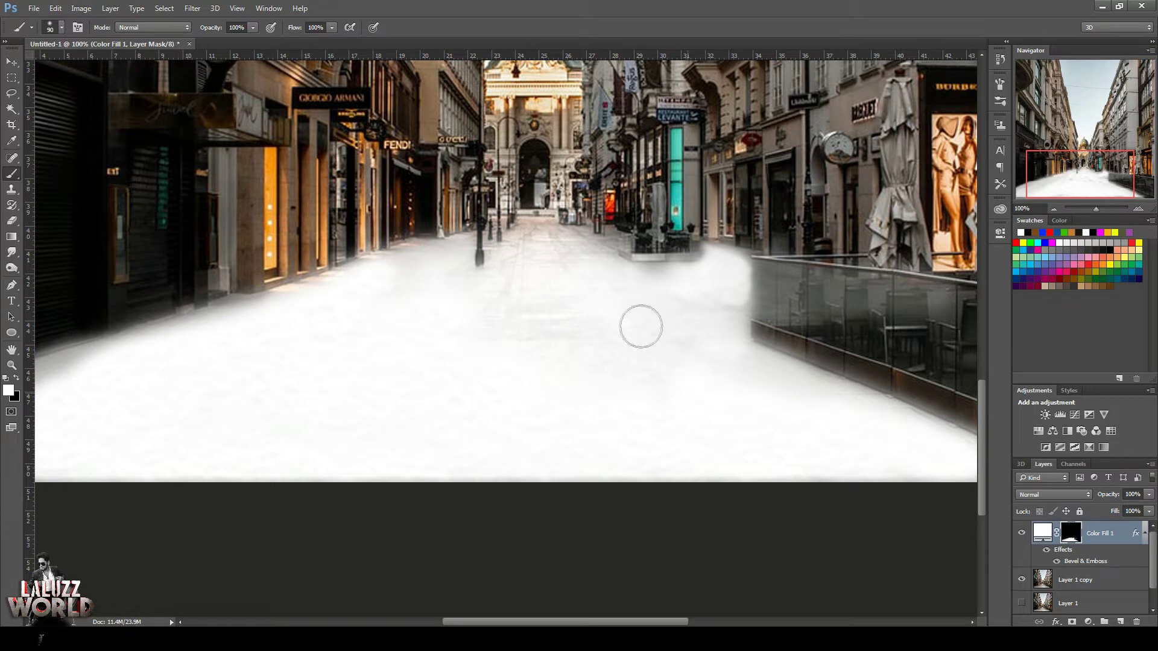
pyautogui.moveTo(641, 326)
pyautogui.mouseDown()
pyautogui.moveTo(527, 308)
pyautogui.moveTo(545, 252)
pyautogui.moveTo(586, 255)
pyautogui.moveTo(498, 304)
pyautogui.moveTo(436, 269)
pyautogui.moveTo(349, 315)
pyautogui.moveTo(261, 309)
pyautogui.moveTo(394, 266)
pyautogui.moveTo(168, 352)
pyautogui.moveTo(122, 340)
pyautogui.moveTo(123, 353)
pyautogui.moveTo(22, 393)
pyautogui.moveTo(211, 318)
pyautogui.moveTo(202, 307)
pyautogui.moveTo(78, 356)
pyautogui.moveTo(46, 339)
pyautogui.moveTo(93, 322)
pyautogui.moveTo(35, 345)
pyautogui.mouseUp()
# Paint black on the mask with a brush reduced to 50 px to trim the snow edge at the dark storefront's base.
pyautogui.press('[')
pyautogui.press('[')
pyautogui.press('[')
pyautogui.press('[')
pyautogui.press('[')
pyautogui.press('x')
pyautogui.press(']')
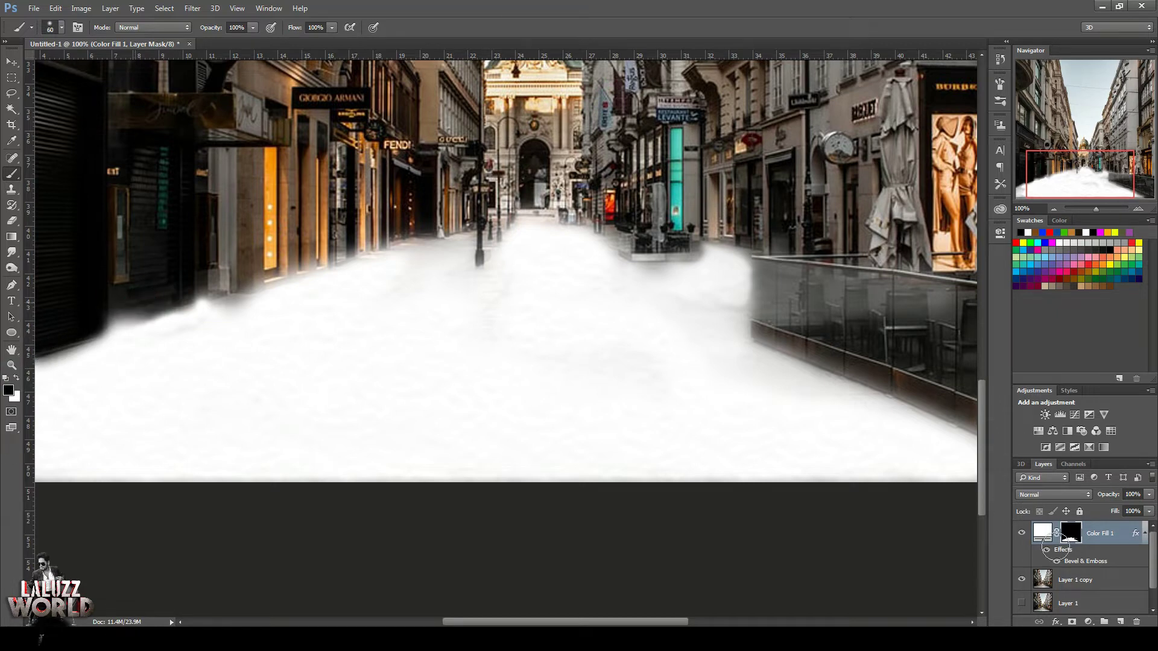
pyautogui.press('[')
pyautogui.moveTo(160, 308); pyautogui.dragTo(178, 307)
pyautogui.press('[')
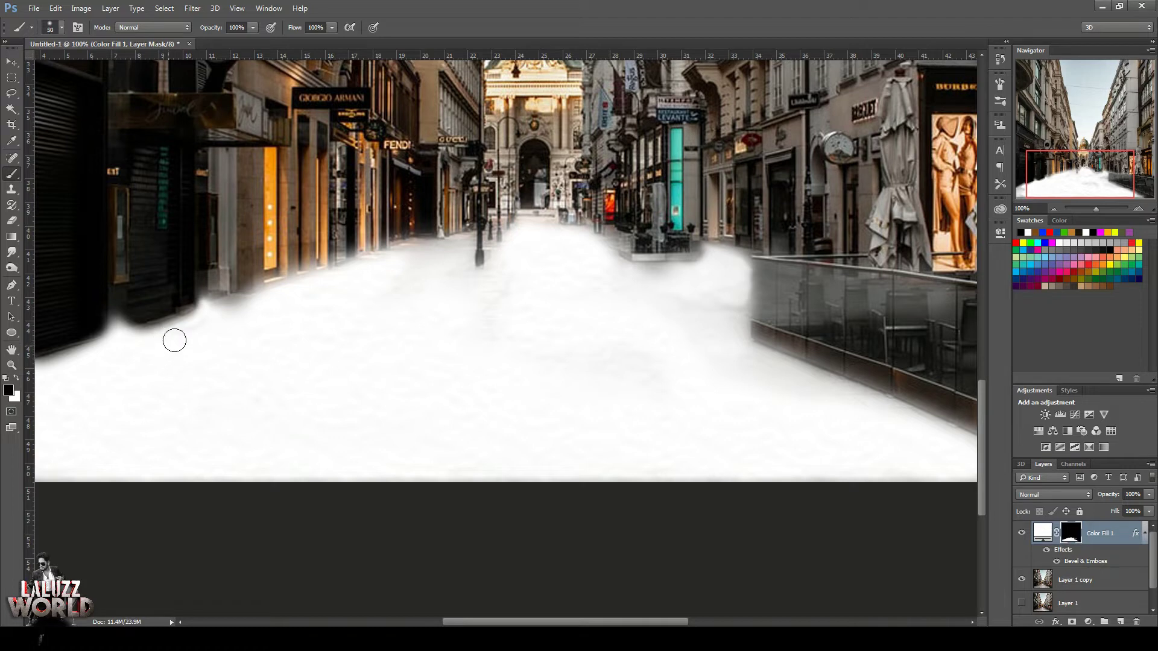
# Paint white with the 50 px brush to build up snow along the storefront edge, by the street post and below the planter.
pyautogui.press('x')
pyautogui.moveTo(155, 351)
pyautogui.mouseDown()
pyautogui.moveTo(248, 295)
pyautogui.moveTo(247, 306)
pyautogui.mouseUp()
pyautogui.click(486, 284)
pyautogui.click(704, 279)
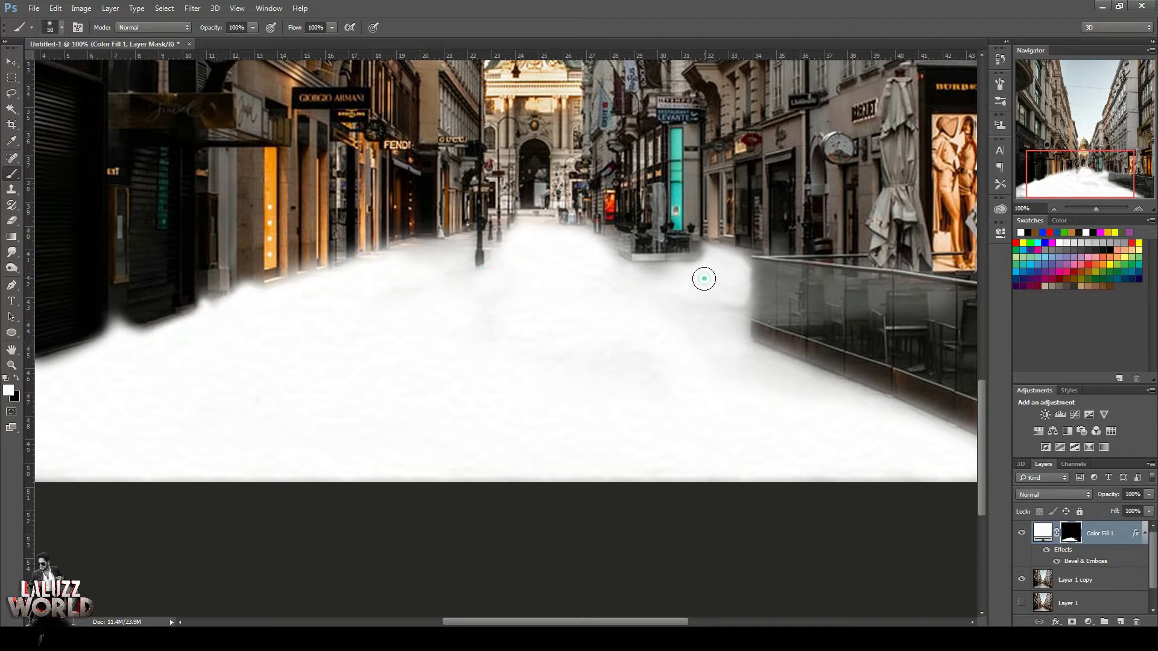
pyautogui.moveTo(704, 278); pyautogui.dragTo(633, 280)
# Add a Pattern Overlay to the snow fill layer and try white stationery-style patterns on it.
pyautogui.moveTo(1094, 176); pyautogui.dragTo(1103, 147)
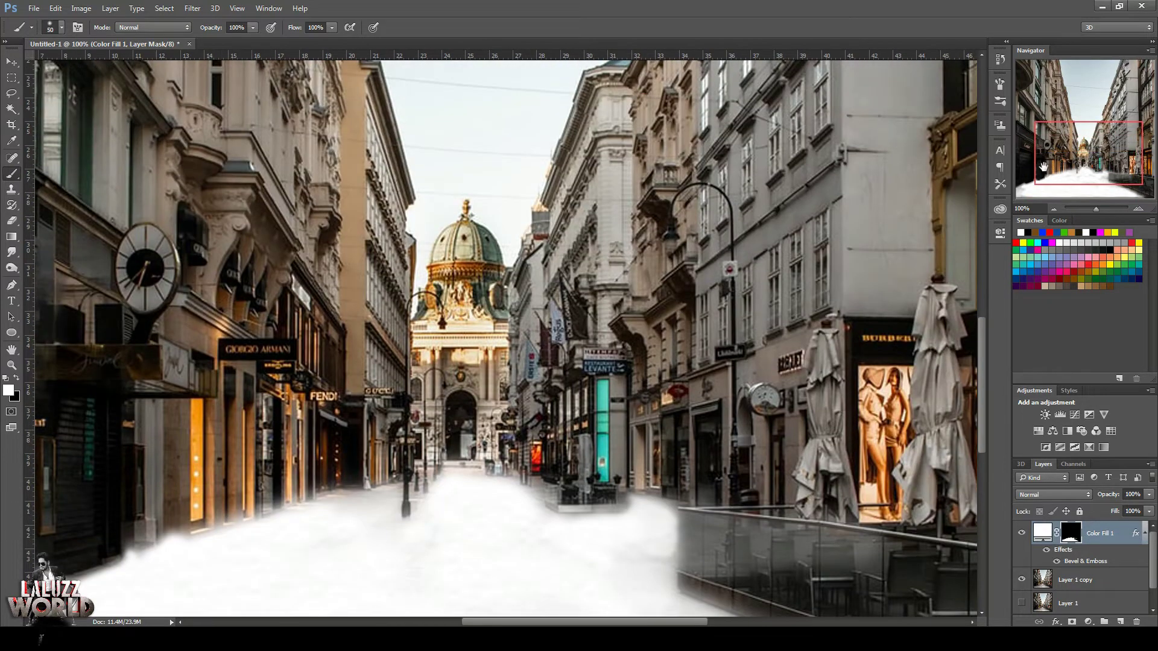
pyautogui.doubleClick(1047, 546)
pyautogui.click(708, 397)
pyautogui.click(917, 283)
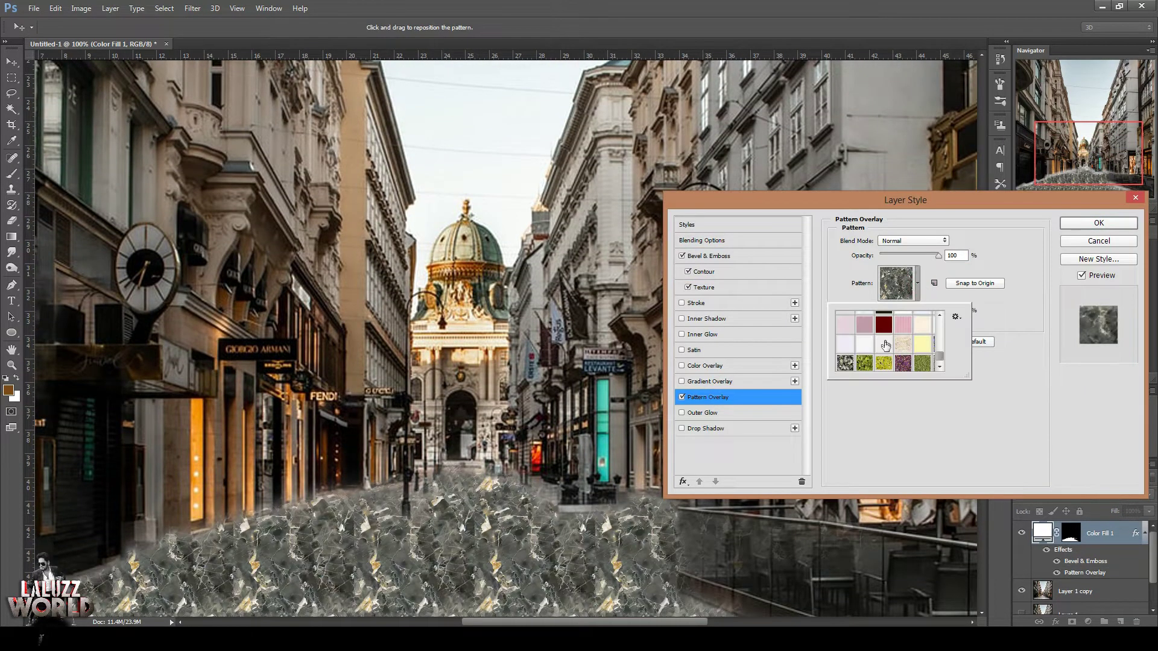
pyautogui.click(845, 344)
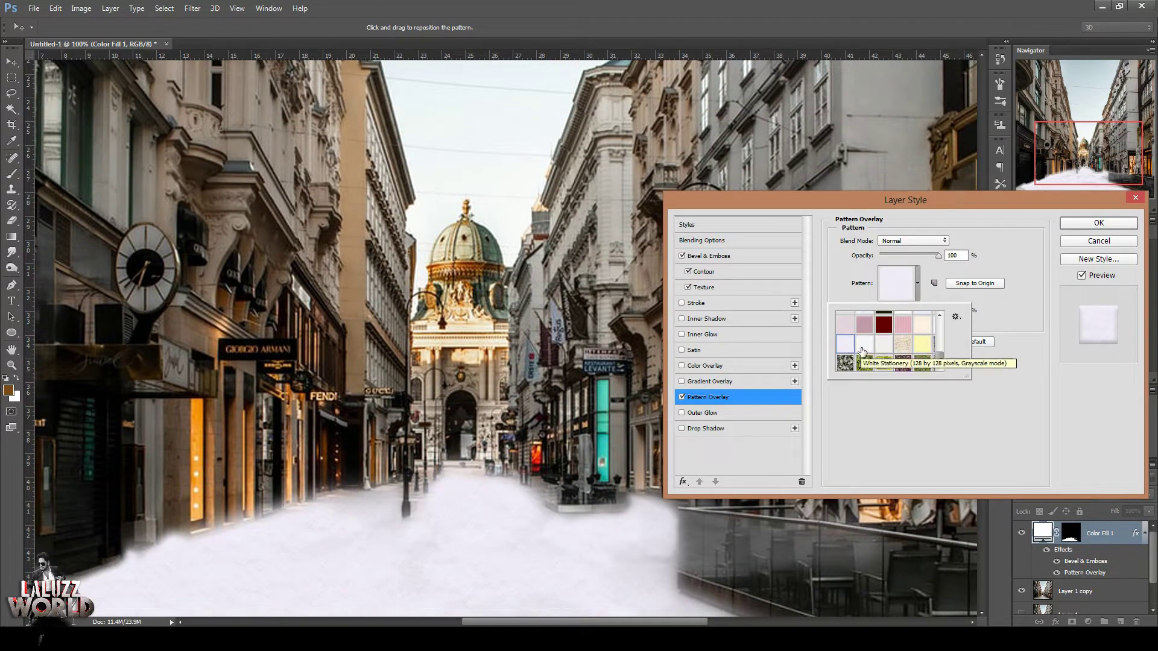
pyautogui.click(885, 348)
pyautogui.scroll(1, 923, 355)
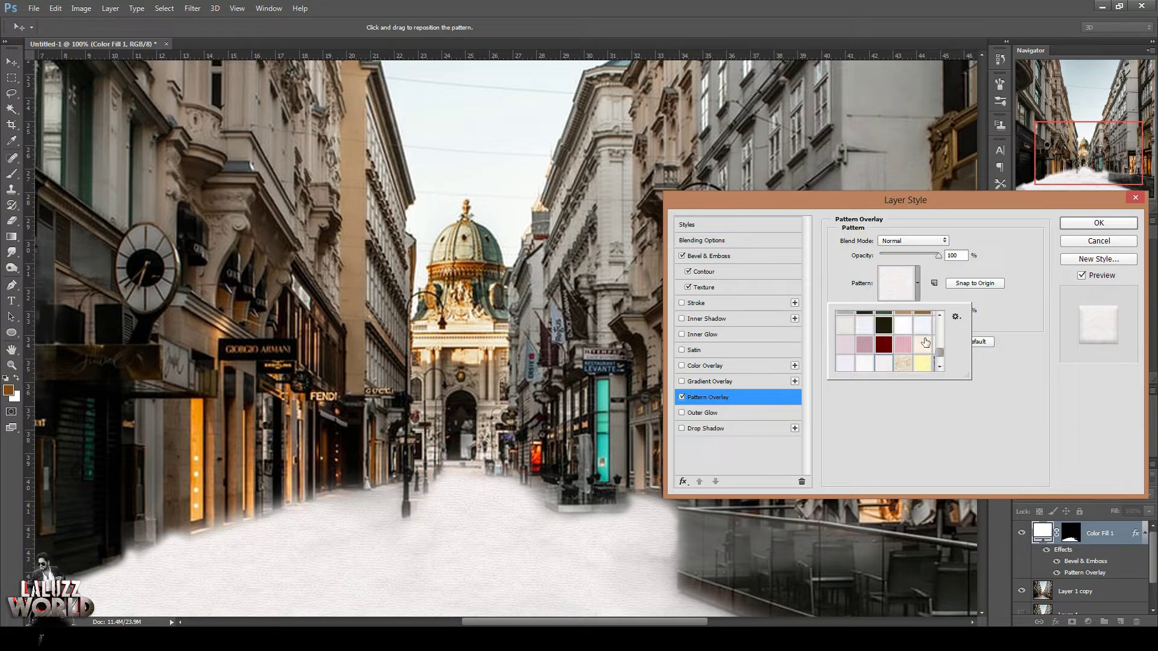
# Compare more light paper patterns for the overlay and choose a plain white one.
pyautogui.click(905, 328)
pyautogui.click(866, 329)
pyautogui.click(956, 317)
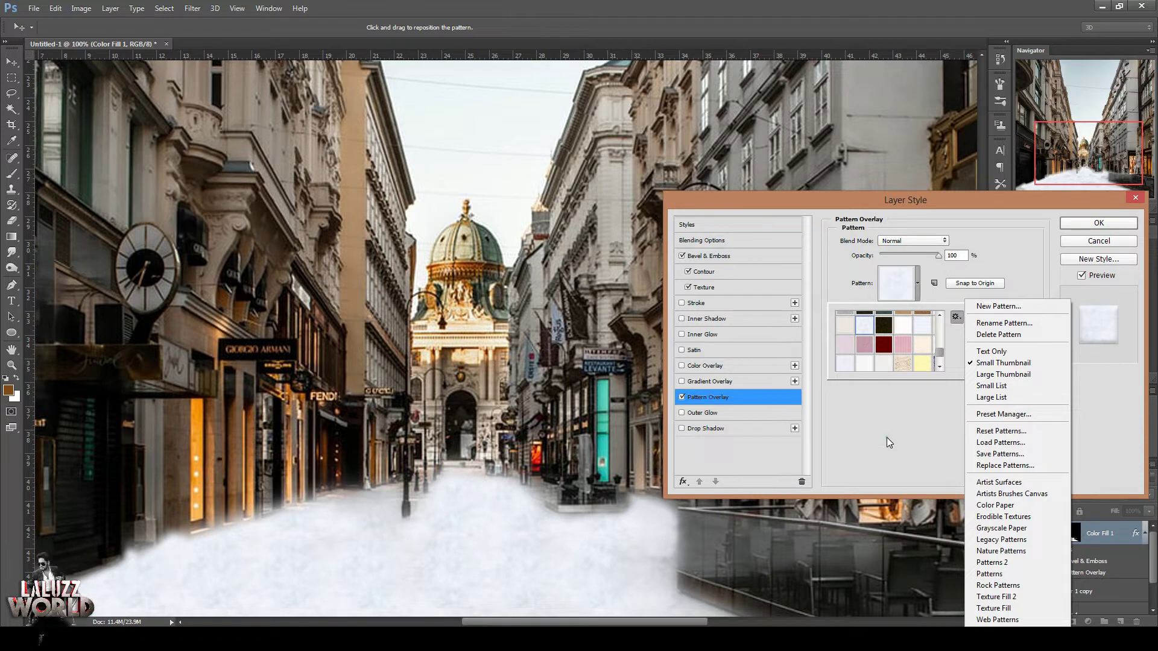
pyautogui.click(906, 331)
pyautogui.click(864, 331)
pyautogui.click(870, 367)
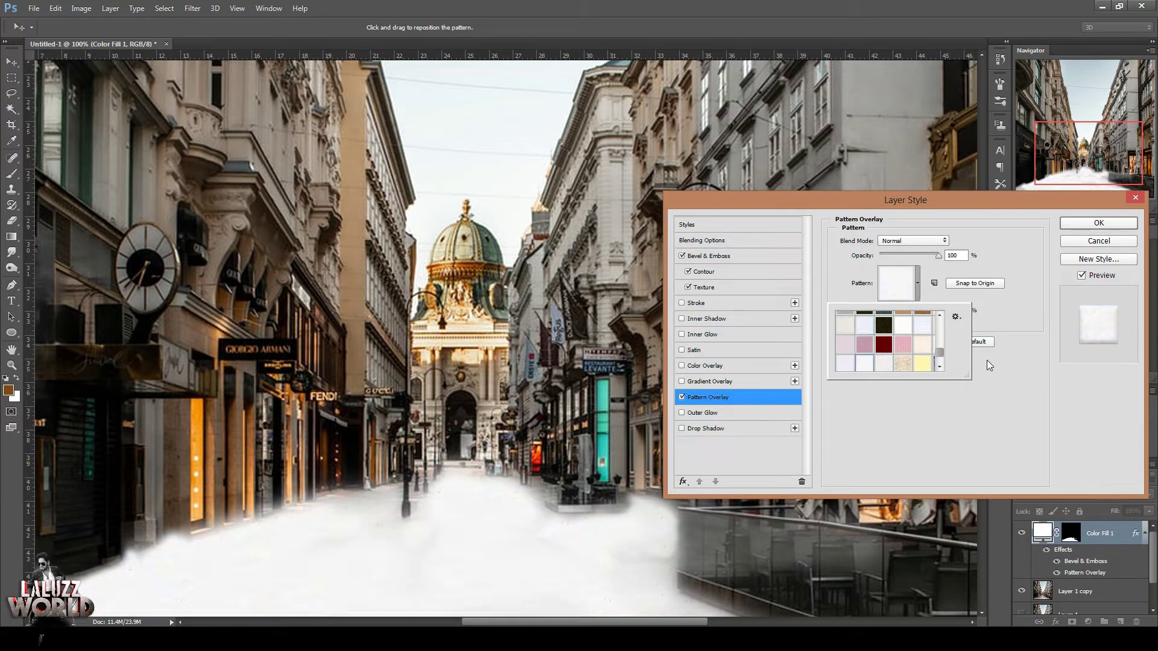
# Increase the pattern overlay's scale slightly, accept the layer style, and set the snow fill colour to e4e0e0.
pyautogui.moveTo(940, 354); pyautogui.dragTo(942, 364)
pyautogui.click(981, 389)
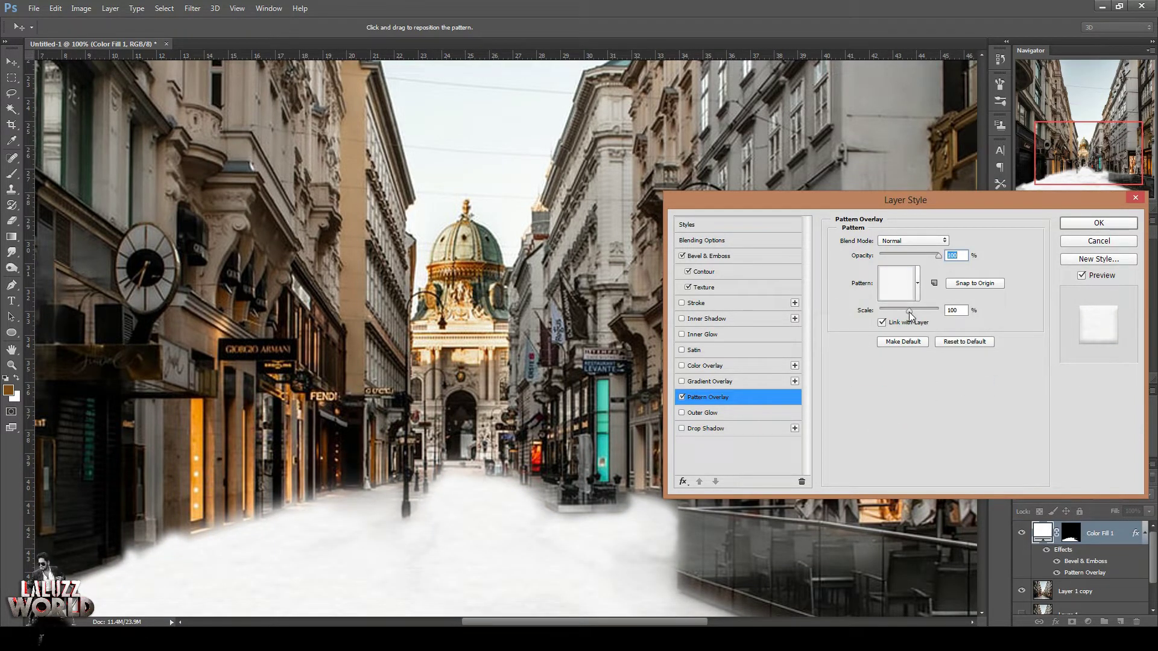
pyautogui.moveTo(909, 312); pyautogui.dragTo(917, 312)
pyautogui.click(1095, 225)
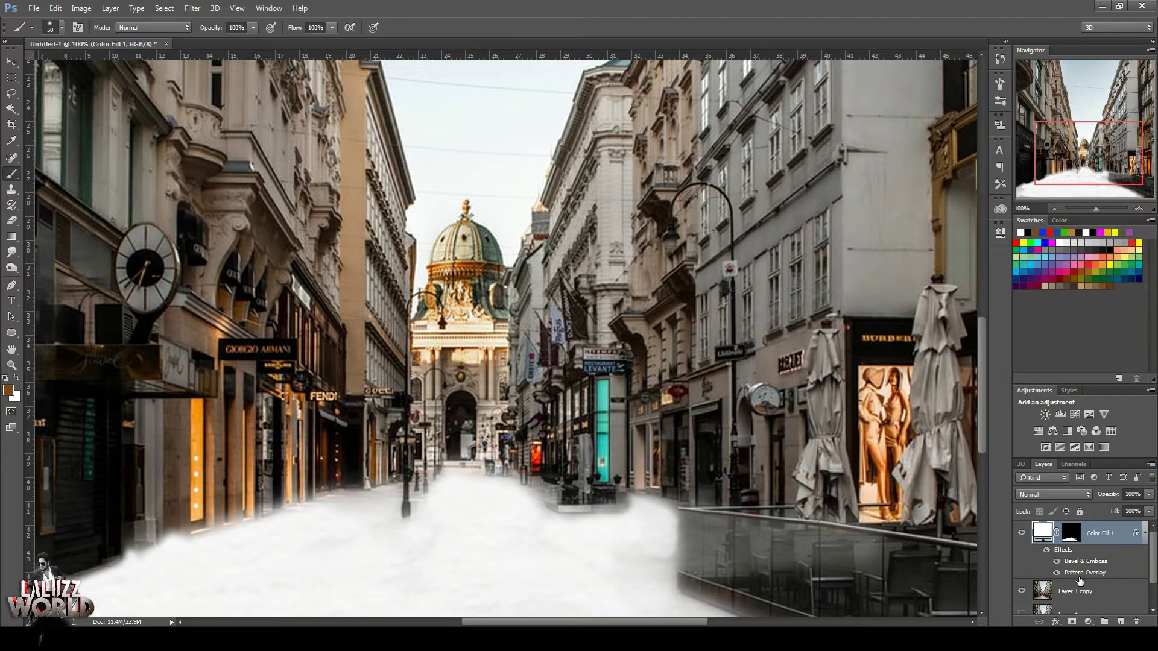
pyautogui.doubleClick(1042, 531)
pyautogui.click(1136, 377)
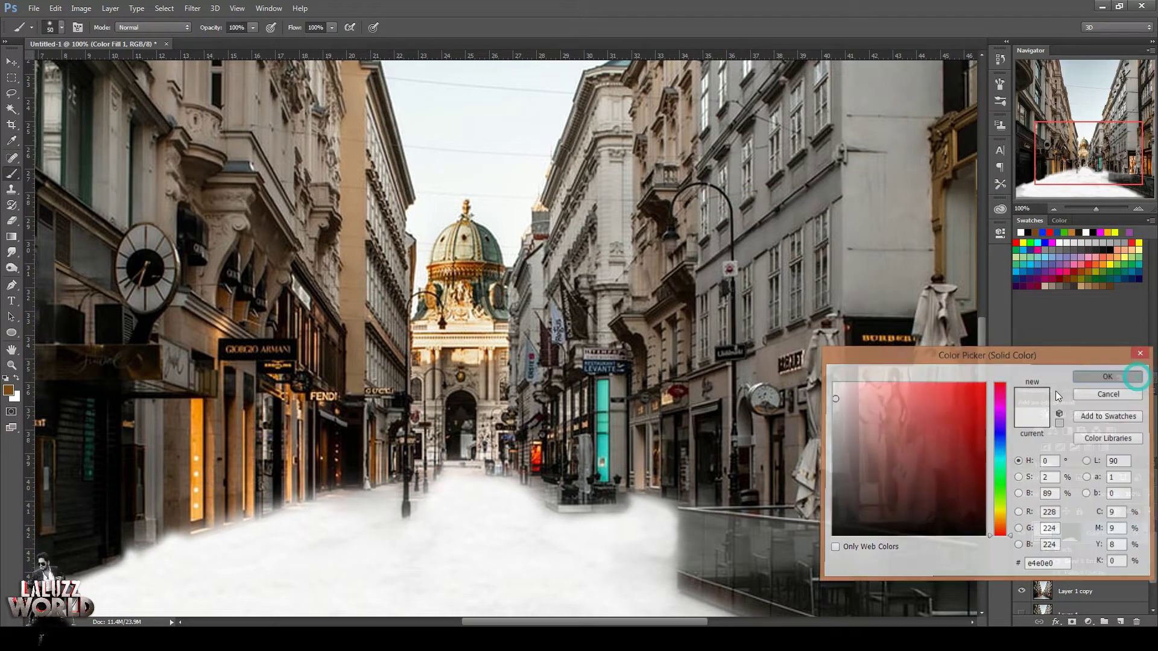
# Select the snow layer's mask and paint a straight line of snow on the ledge below the clock with a 15 px brush.
pyautogui.moveTo(1095, 176); pyautogui.dragTo(1090, 148)
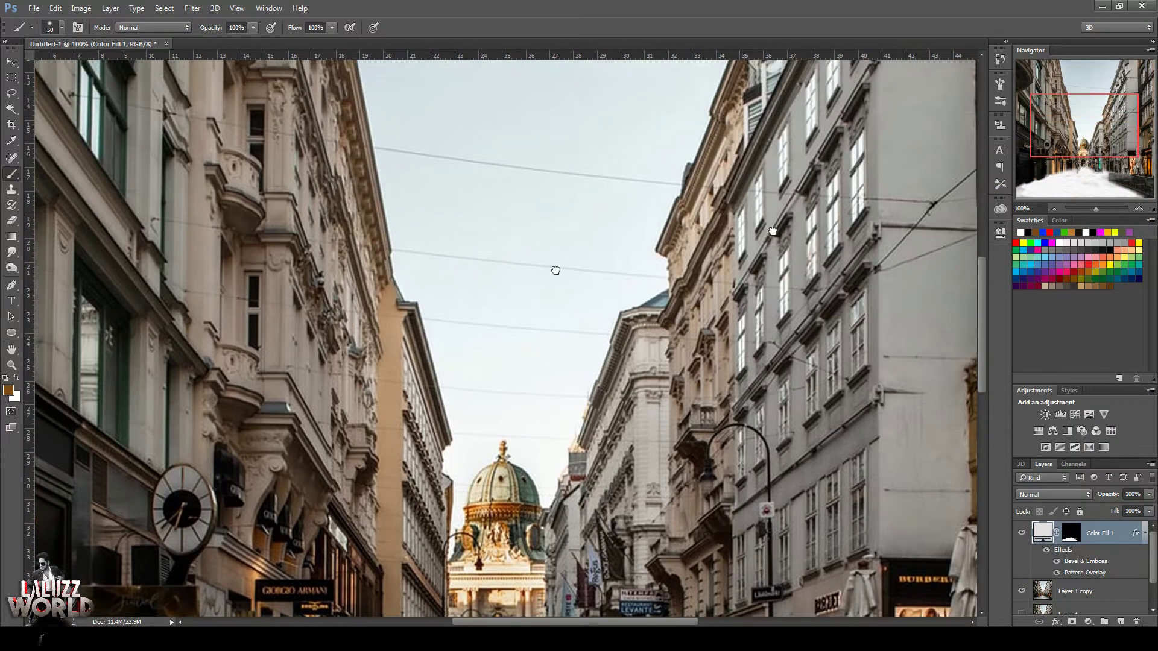
pyautogui.moveTo(556, 269); pyautogui.dragTo(563, 266)
pyautogui.hotkey('ctrl', '-')
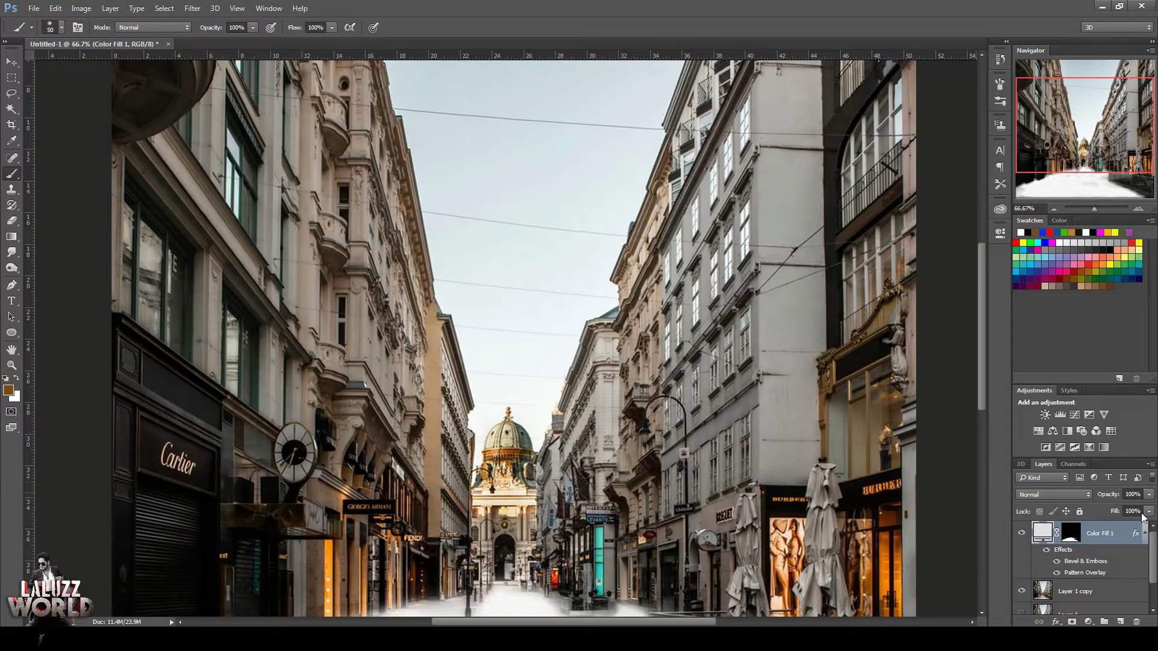
pyautogui.click(1072, 533)
pyautogui.press('[')
pyautogui.press('[')
pyautogui.press('[')
pyautogui.press('[')
pyautogui.press('[')
pyautogui.press('[')
pyautogui.press('[')
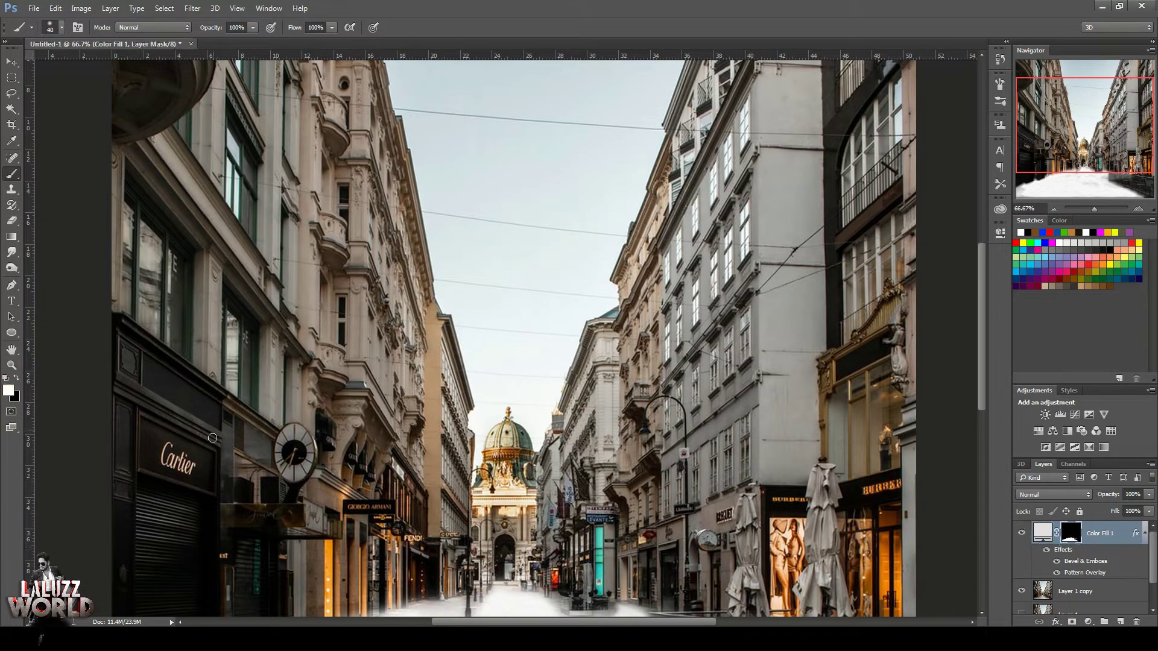
pyautogui.click(223, 499)
pyautogui.keyDown('shift'); pyautogui.click(298, 500); pyautogui.keyUp('shift')
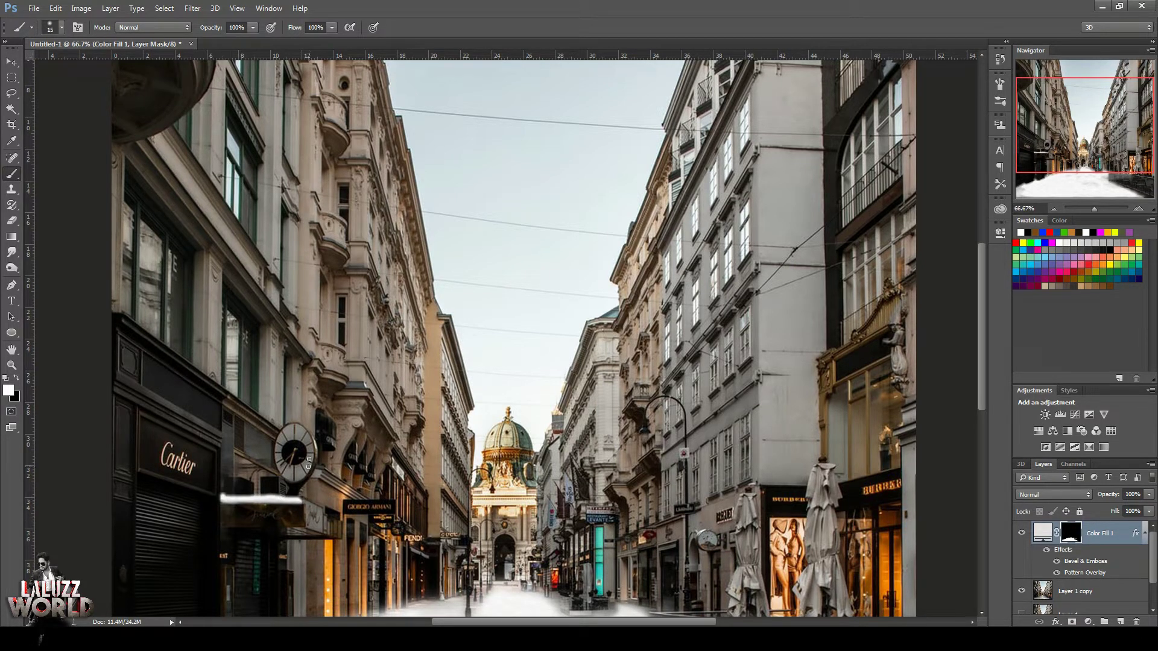
# Paint a cap of snow on top of the clock and a snow line along the Cartier storefront's cornice up to the clock.
pyautogui.moveTo(289, 422); pyautogui.dragTo(312, 440)
pyautogui.keyDown('shift'); pyautogui.click(223, 386); pyautogui.keyUp('shift')
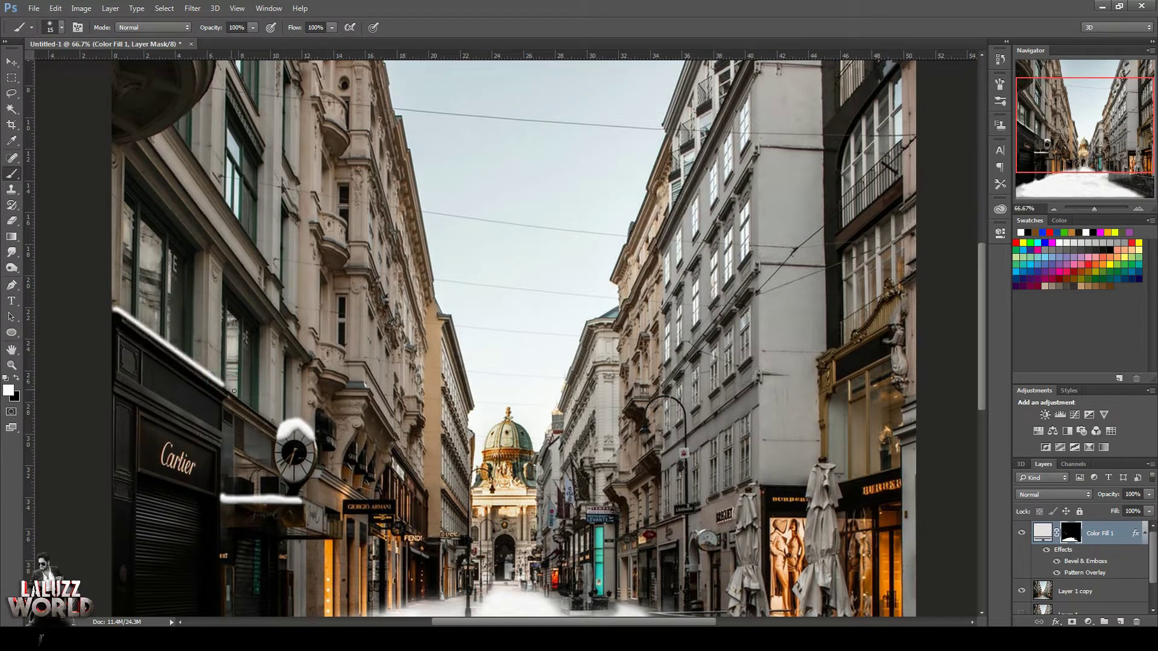
pyautogui.keyDown('shift'); pyautogui.click(278, 424); pyautogui.keyUp('shift')
pyautogui.moveTo(215, 377); pyautogui.dragTo(220, 383)
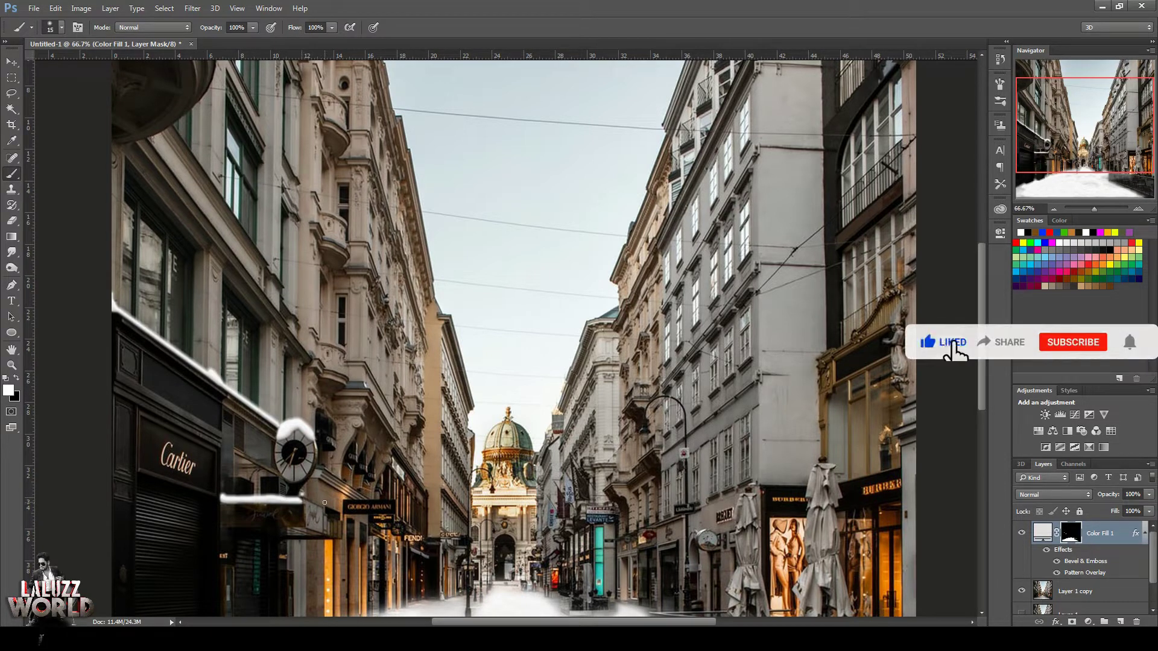
# Paint snow lines along the awning ledge beside the clock and down the upper cornice of the same building.
pyautogui.moveTo(325, 503); pyautogui.dragTo(303, 494)
pyautogui.keyDown('shift'); pyautogui.click(316, 473); pyautogui.keyUp('shift')
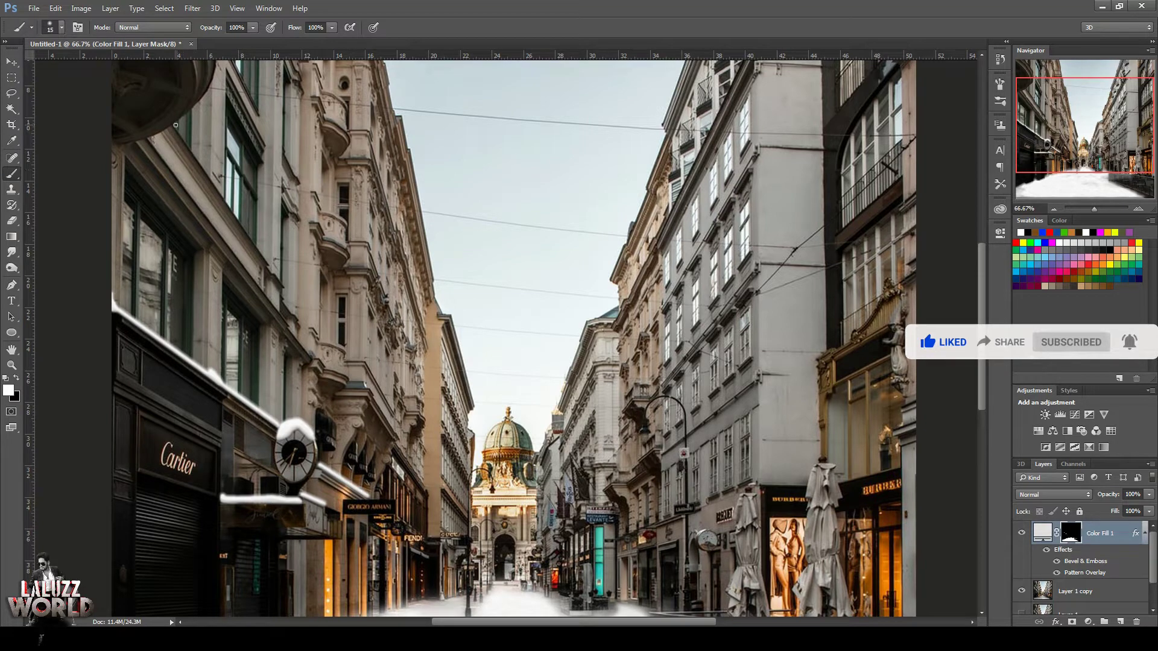
pyautogui.keyDown('shift'); pyautogui.click(268, 261); pyautogui.keyUp('shift')
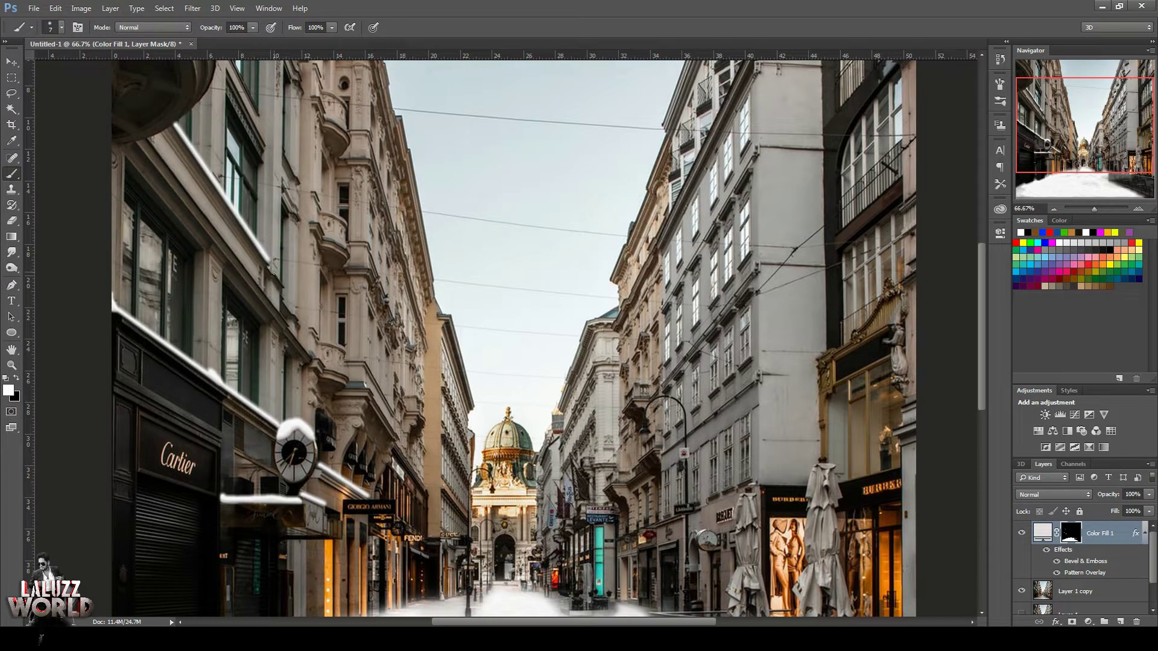
pyautogui.keyDown('shift'); pyautogui.click(285, 285); pyautogui.keyUp('shift')
pyautogui.keyDown('shift'); pyautogui.click(290, 327); pyautogui.keyUp('shift')
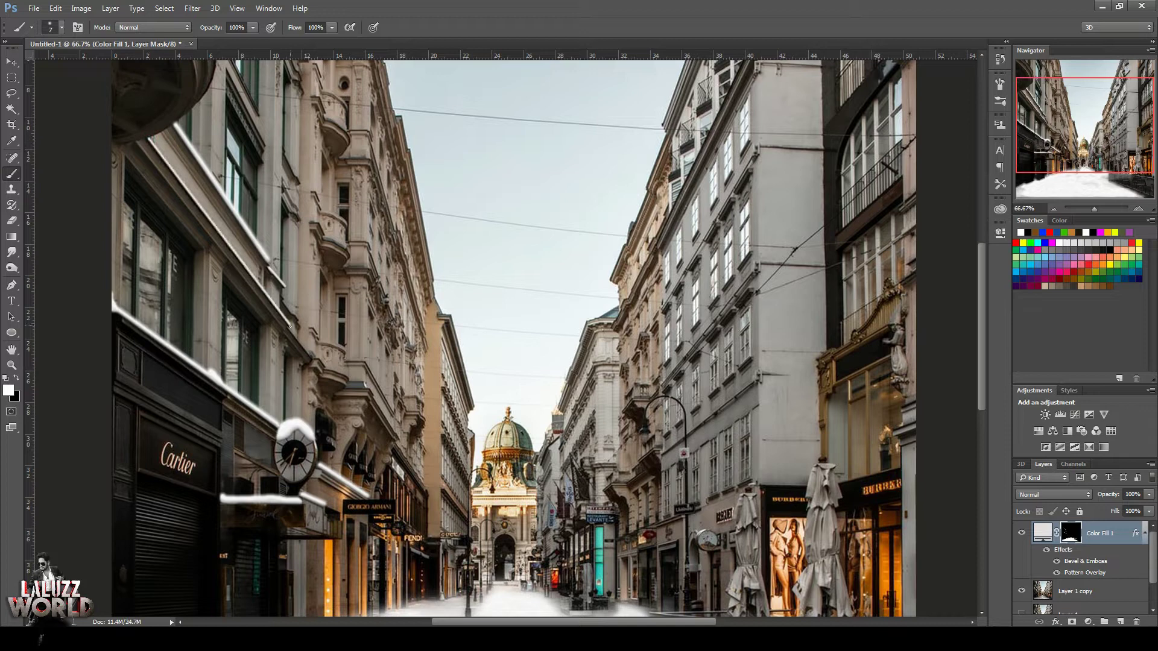
# Undo the last cornice segment, repaint it as a straight snow line, and add snow along the narrow window ledge above.
pyautogui.keyDown('shift'); pyautogui.click(312, 359); pyautogui.keyUp('shift')
pyautogui.hotkey('ctrl', 'z')
pyautogui.click(288, 328)
pyautogui.keyDown('shift'); pyautogui.click(311, 356); pyautogui.keyUp('shift')
pyautogui.keyDown('shift'); pyautogui.click(297, 174); pyautogui.keyUp('shift')
# Try painting snow along the rim of the round overhang at the building's upper corner, and undo the stroke.
pyautogui.moveTo(1096, 113); pyautogui.dragTo(1092, 76)
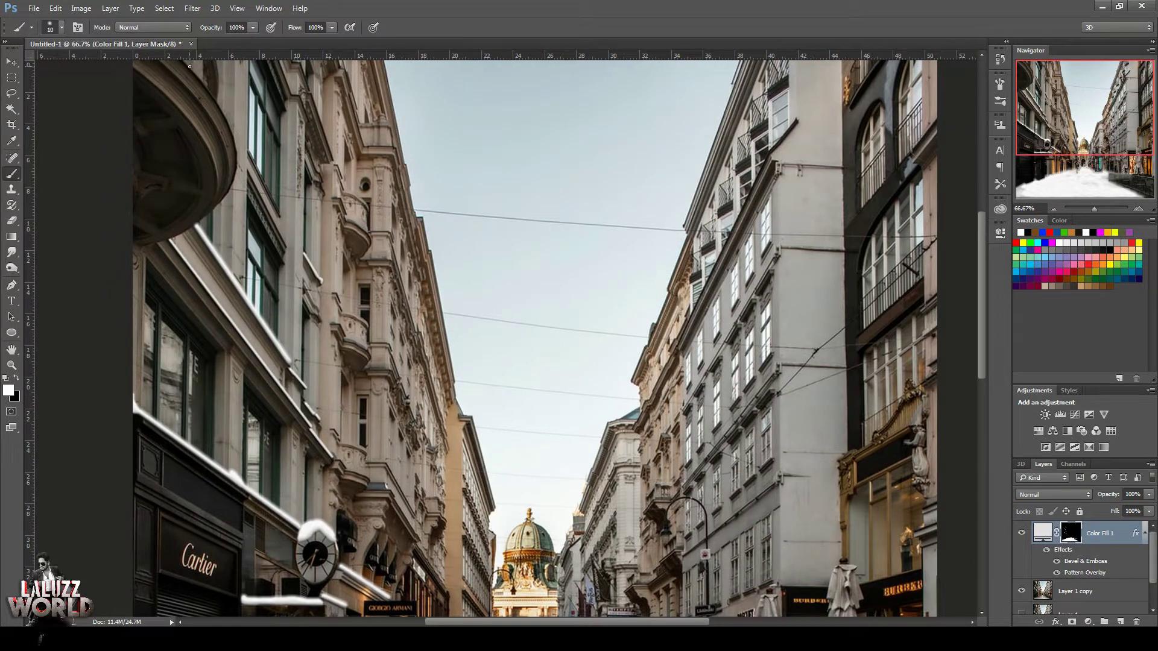
pyautogui.press(']')
pyautogui.press(']')
pyautogui.moveTo(188, 63); pyautogui.dragTo(236, 150)
pyautogui.hotkey('ctrl', 'z')
# Choose the 30 px hard round brush with 25% spacing and paint snow along the round overhang's rim.
pyautogui.click(61, 28)
pyautogui.doubleClick(28, 166)
pyautogui.click(1004, 88)
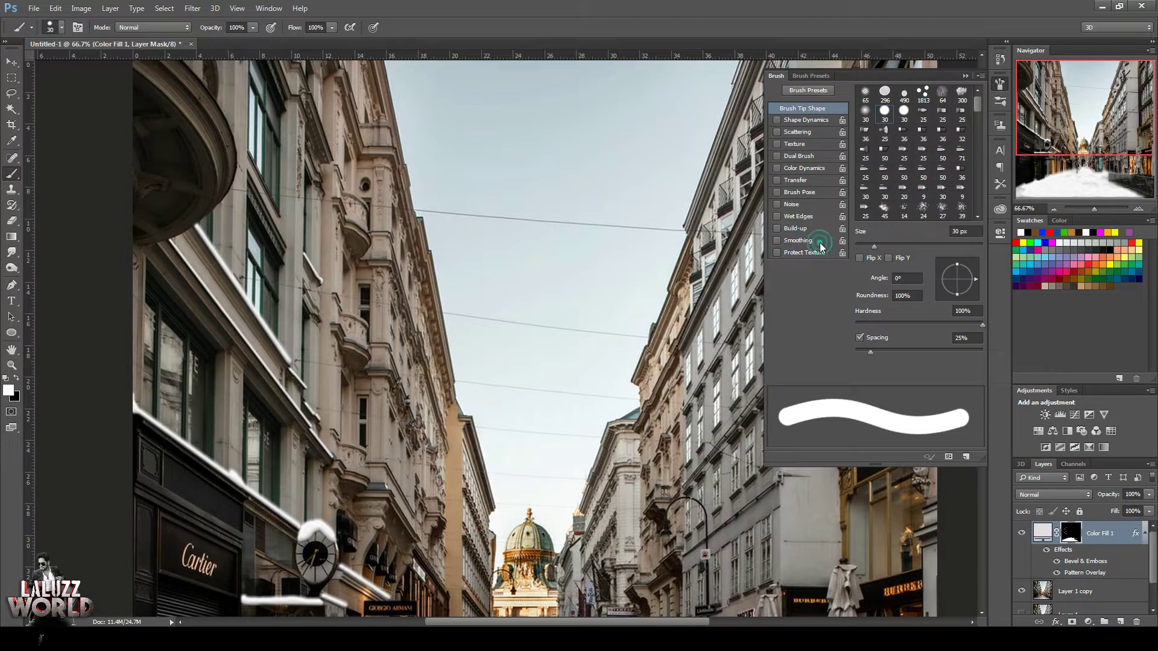
pyautogui.moveTo(870, 352); pyautogui.dragTo(871, 352)
pyautogui.click(1000, 84)
pyautogui.moveTo(189, 61)
pyautogui.mouseDown()
pyautogui.moveTo(238, 150)
pyautogui.moveTo(227, 192)
pyautogui.moveTo(226, 137)
pyautogui.mouseUp()
# Paint black on the mask to trim the edge of the snow on the round overhang, and switch back to white.
pyautogui.click(16, 379)
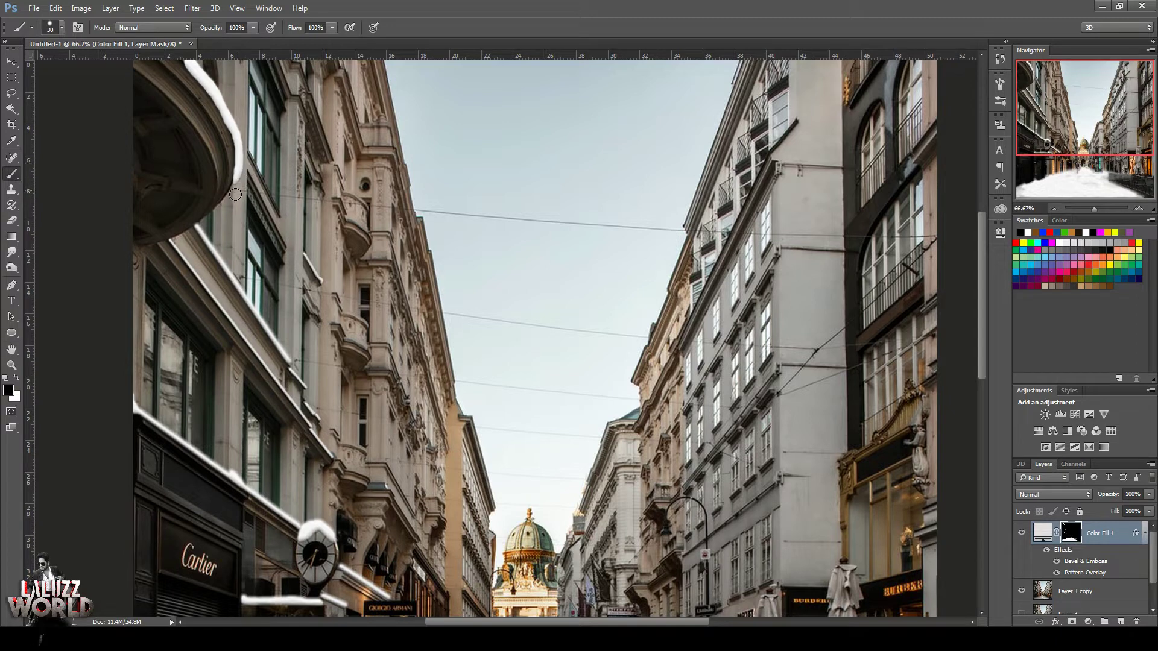
pyautogui.moveTo(242, 192)
pyautogui.mouseDown()
pyautogui.moveTo(244, 134)
pyautogui.moveTo(228, 99)
pyautogui.mouseUp()
pyautogui.press('x')
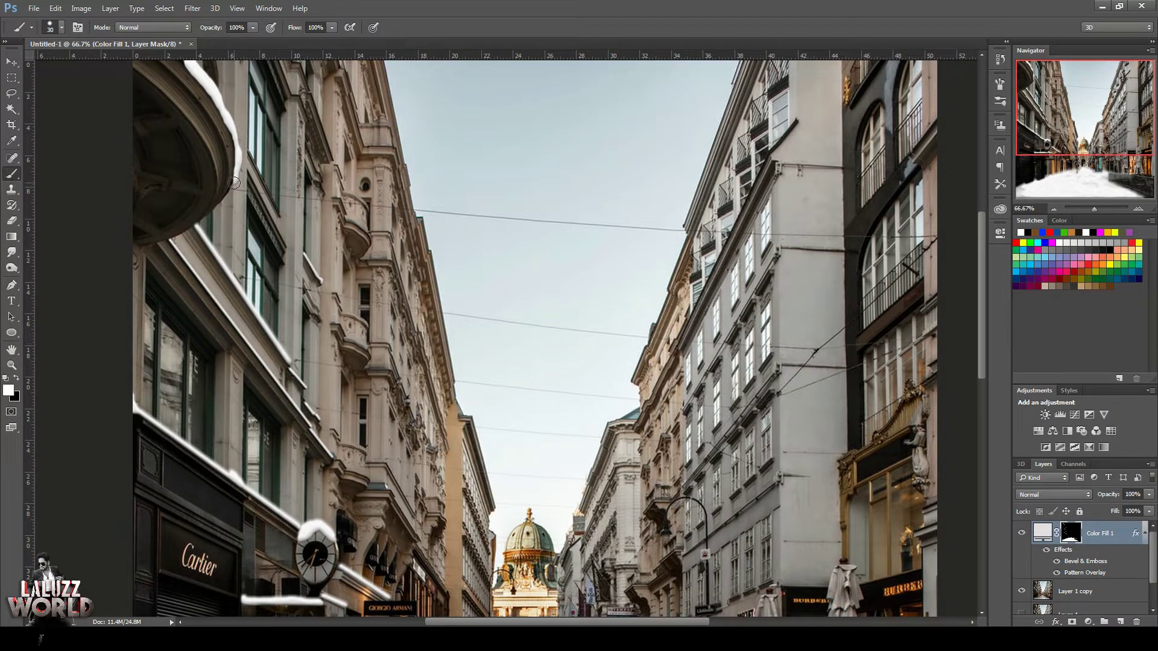
# Reduce the brush to 10 px and paint white on the Color Fill 1 mask to add snow along the tall upper window's ledge.
pyautogui.press('[')
pyautogui.press('[')
pyautogui.press('[')
pyautogui.press('x')
pyautogui.click(279, 214)
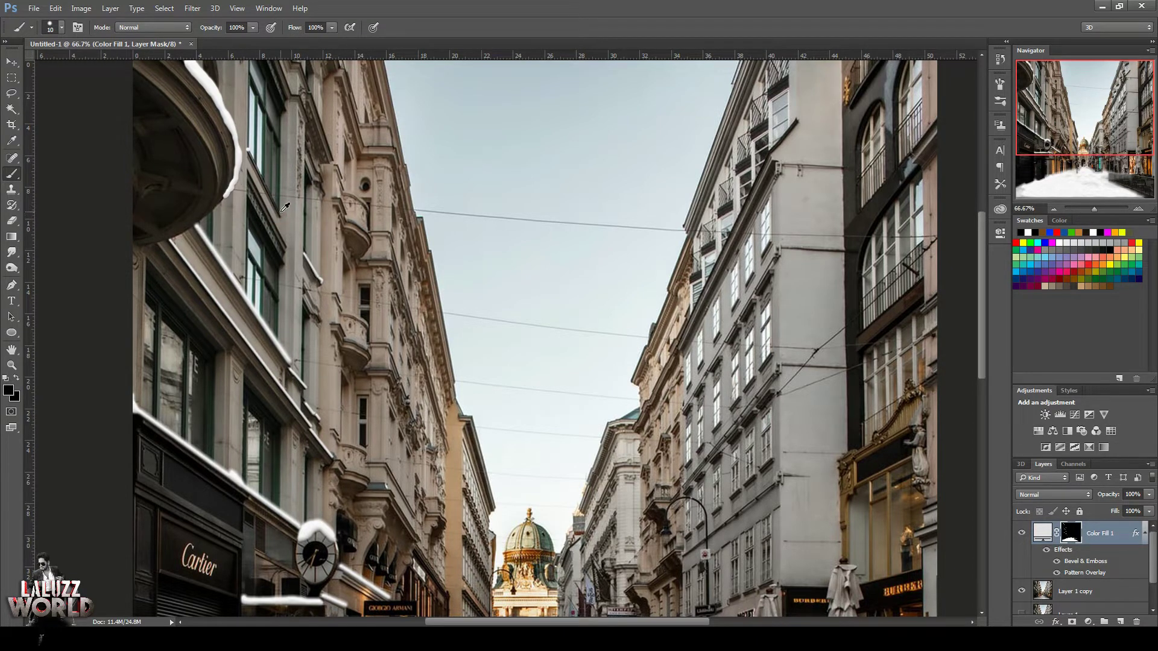
pyautogui.click(279, 212)
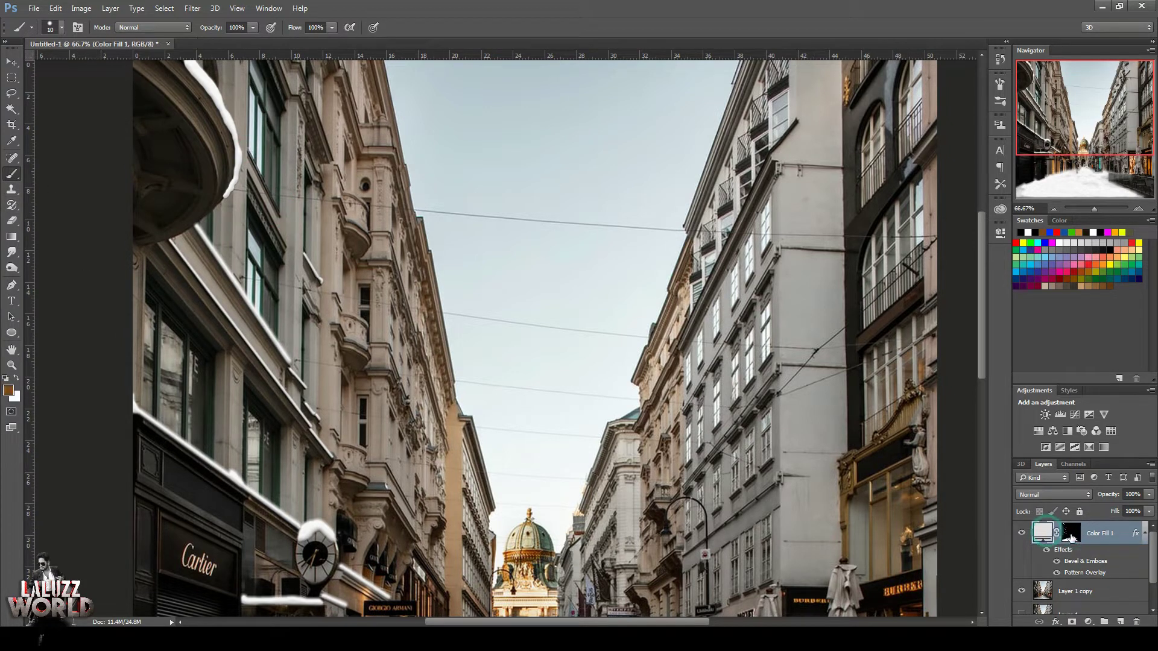
pyautogui.click(11, 392)
pyautogui.click(834, 385)
pyautogui.click(1114, 378)
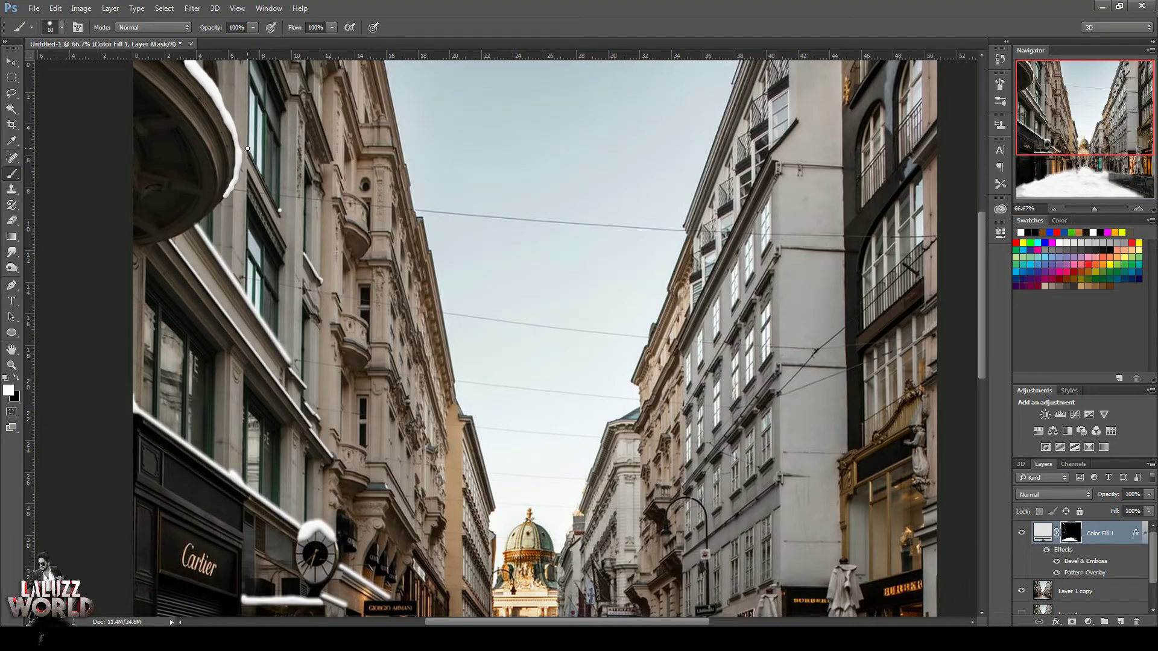
pyautogui.moveTo(247, 149); pyautogui.dragTo(280, 211)
pyautogui.click(1081, 107)
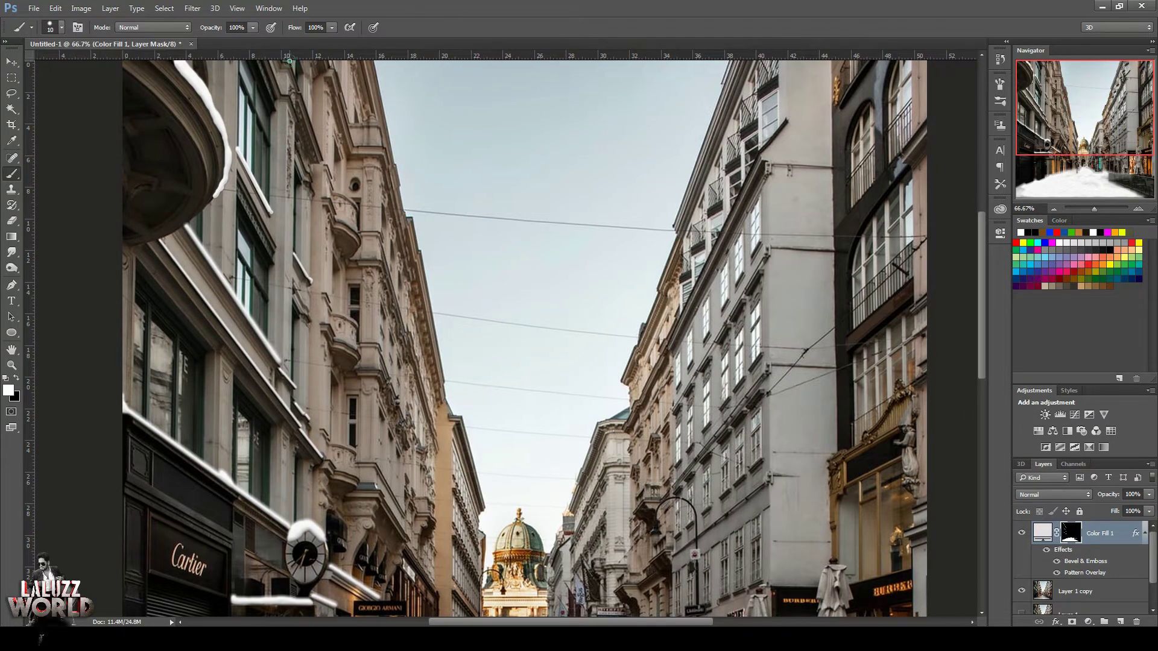
# Paint a straight line of snow along the upper cornice between the tall windows and the round balconies.
pyautogui.moveTo(299, 88); pyautogui.dragTo(289, 61)
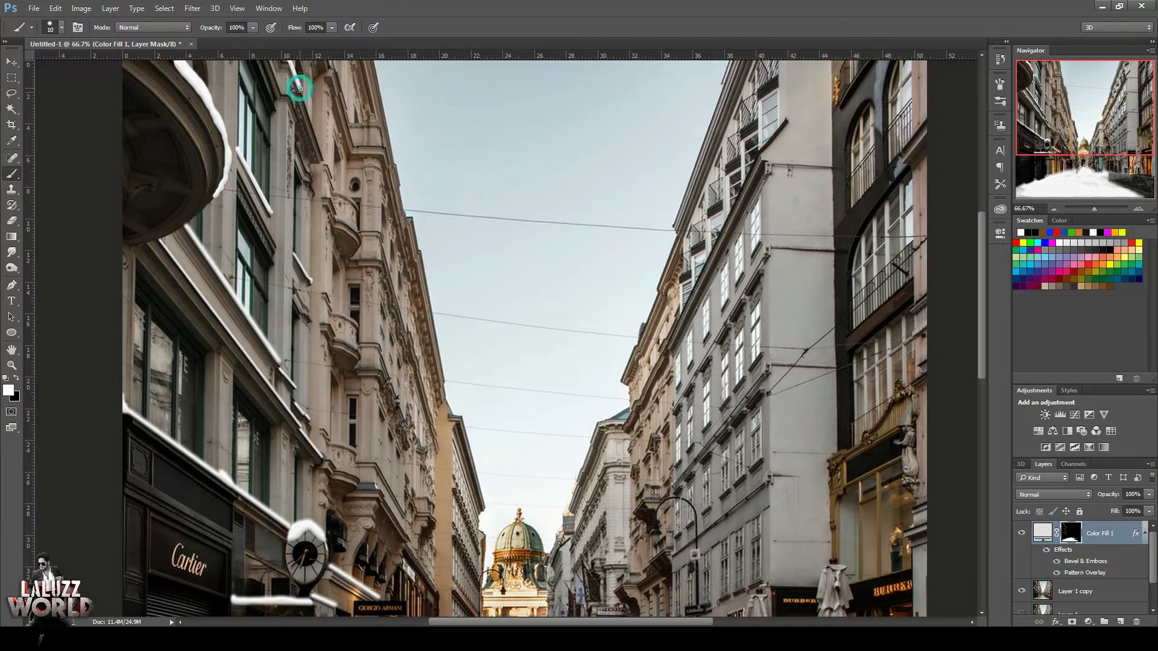
pyautogui.keyDown('shift'); pyautogui.click(322, 156); pyautogui.keyUp('shift')
pyautogui.hotkey('ctrl', 'z')
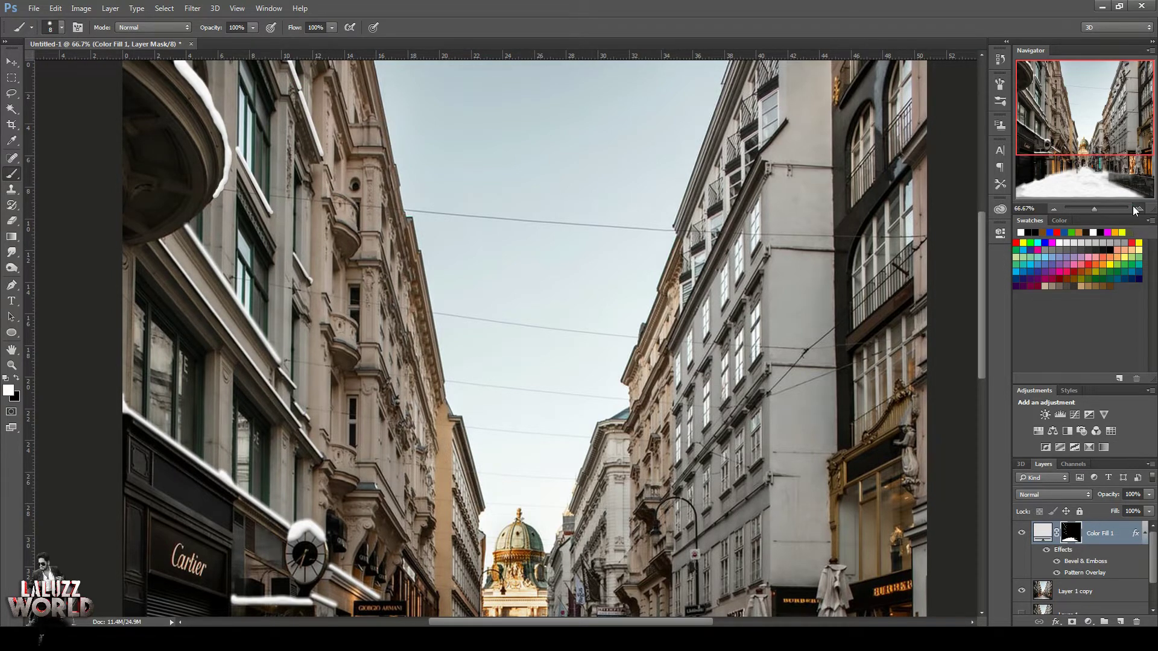
# Paint snow along the curved rim of the upper round balcony with an 8 px brush at 200% zoom.
pyautogui.click(1138, 208)
pyautogui.click(1138, 209)
pyautogui.moveTo(1118, 125); pyautogui.dragTo(1060, 91)
pyautogui.press('[')
pyautogui.moveTo(363, 178)
pyautogui.mouseDown()
pyautogui.moveTo(428, 215)
pyautogui.moveTo(436, 237)
pyautogui.mouseUp()
pyautogui.press('x')
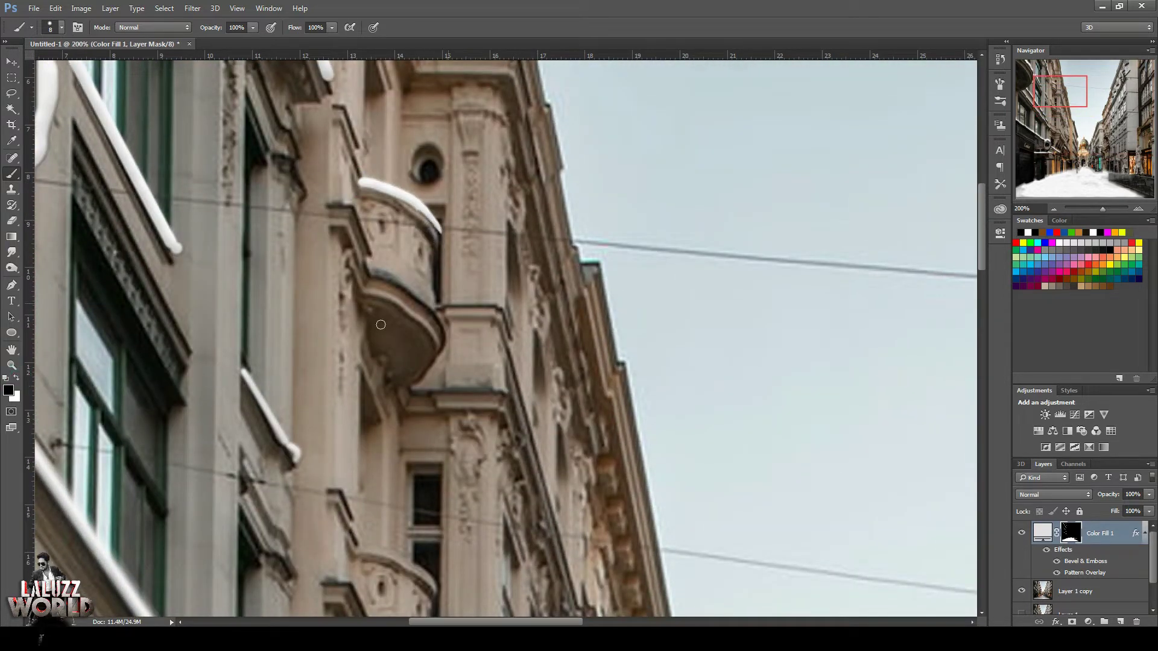
# Paint snow along the curved rim of the round balcony one storey below.
pyautogui.moveTo(1067, 100); pyautogui.dragTo(1066, 109)
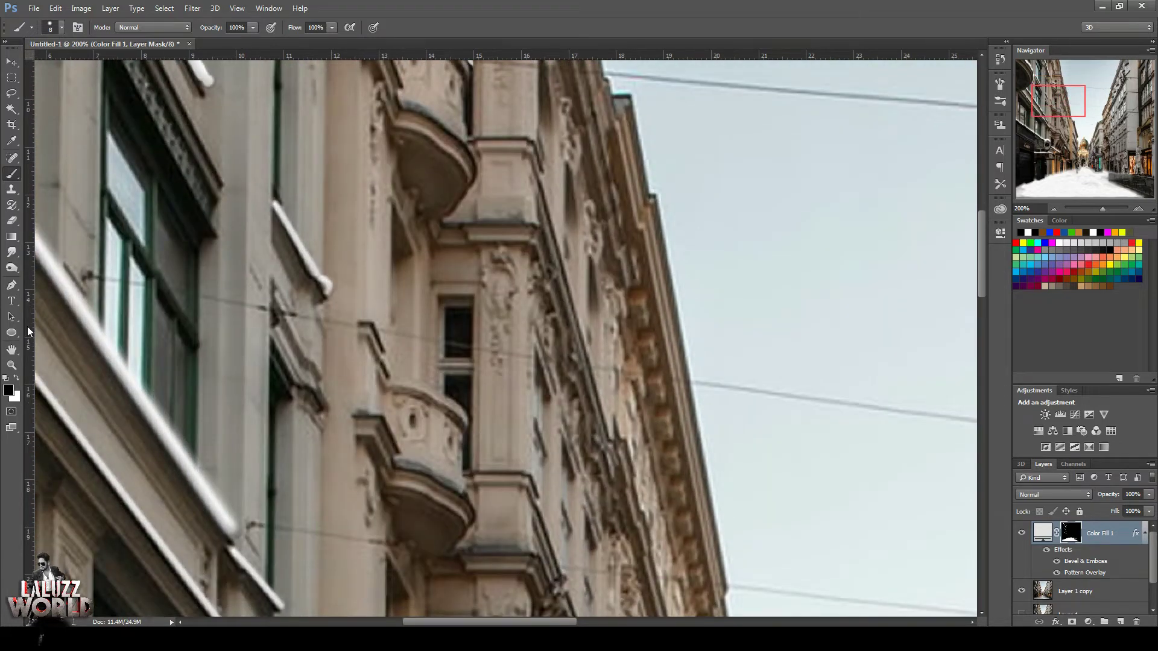
pyautogui.press('x')
pyautogui.moveTo(393, 376); pyautogui.dragTo(470, 412)
pyautogui.press('x')
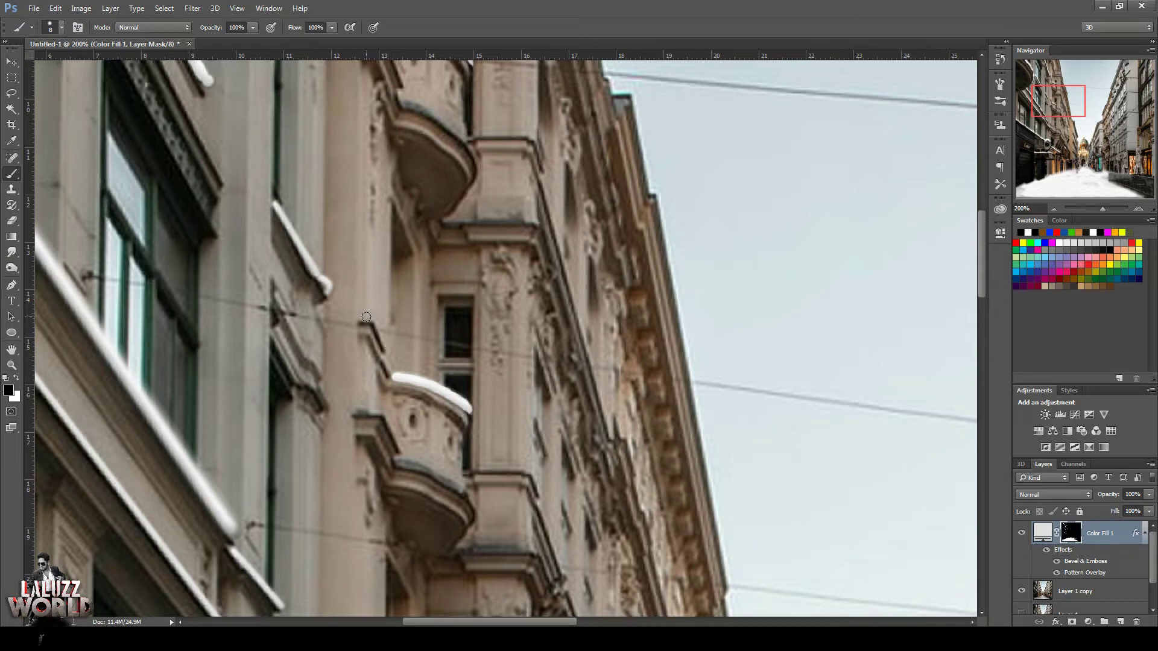
# With a 6 px brush, paint snow down the high cornice, across the parapet and in a small mound on its end.
pyautogui.moveTo(1081, 103); pyautogui.dragTo(1090, 80)
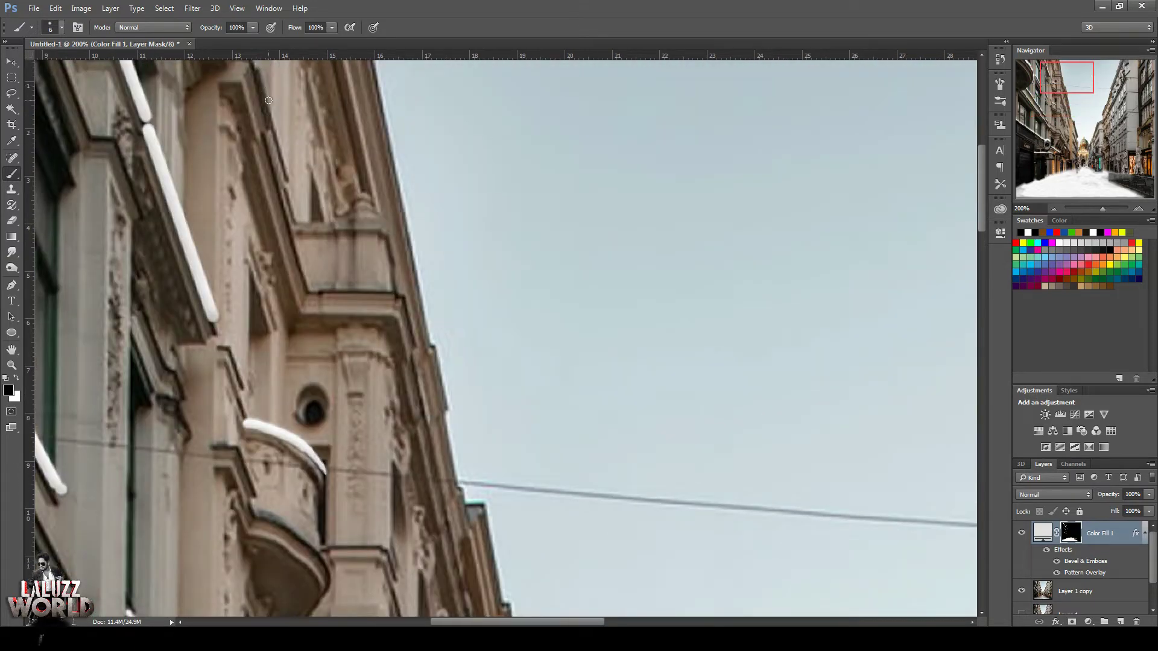
pyautogui.press('z')
pyautogui.press('b')
pyautogui.press('x')
pyautogui.keyDown('shift'); pyautogui.click(296, 219); pyautogui.keyUp('shift')
pyautogui.keyDown('shift'); pyautogui.click(339, 219); pyautogui.keyUp('shift')
pyautogui.moveTo(339, 219)
pyautogui.mouseDown()
pyautogui.moveTo(362, 194)
pyautogui.moveTo(371, 208)
pyautogui.moveTo(358, 210)
pyautogui.moveTo(377, 216)
pyautogui.moveTo(336, 214)
pyautogui.mouseUp()
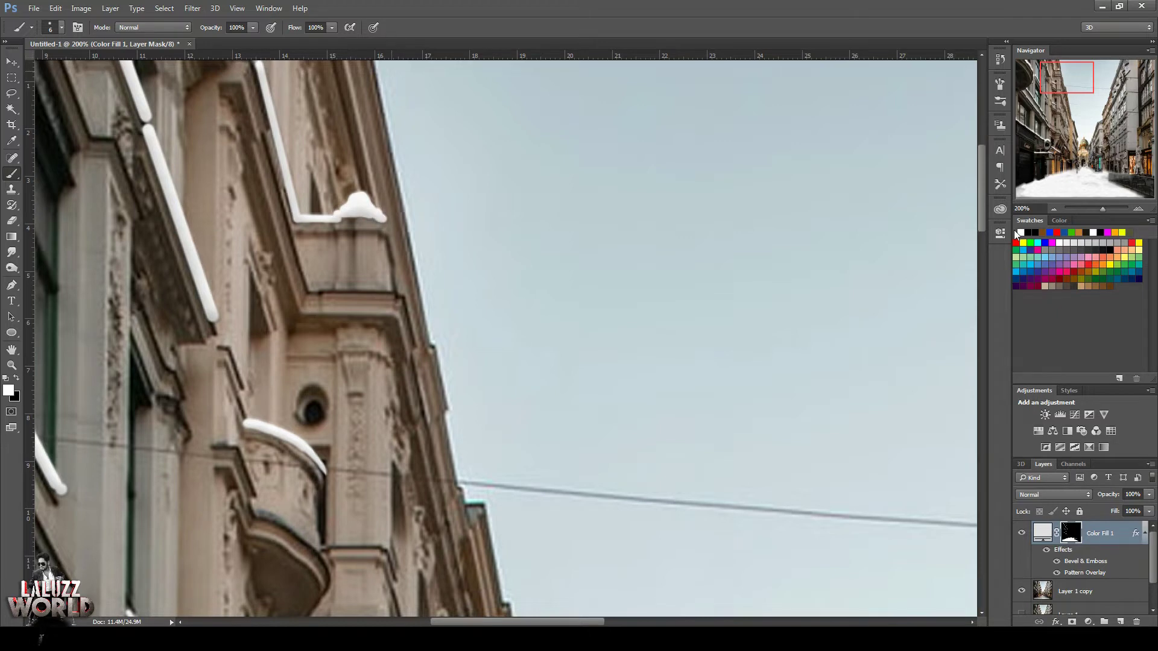
# Add a thin line of snow along the upper stepped roof edge against the sky.
pyautogui.scroll(2, 389, 66)
pyautogui.keyDown('shift'); pyautogui.click(433, 367); pyautogui.keyUp('shift')
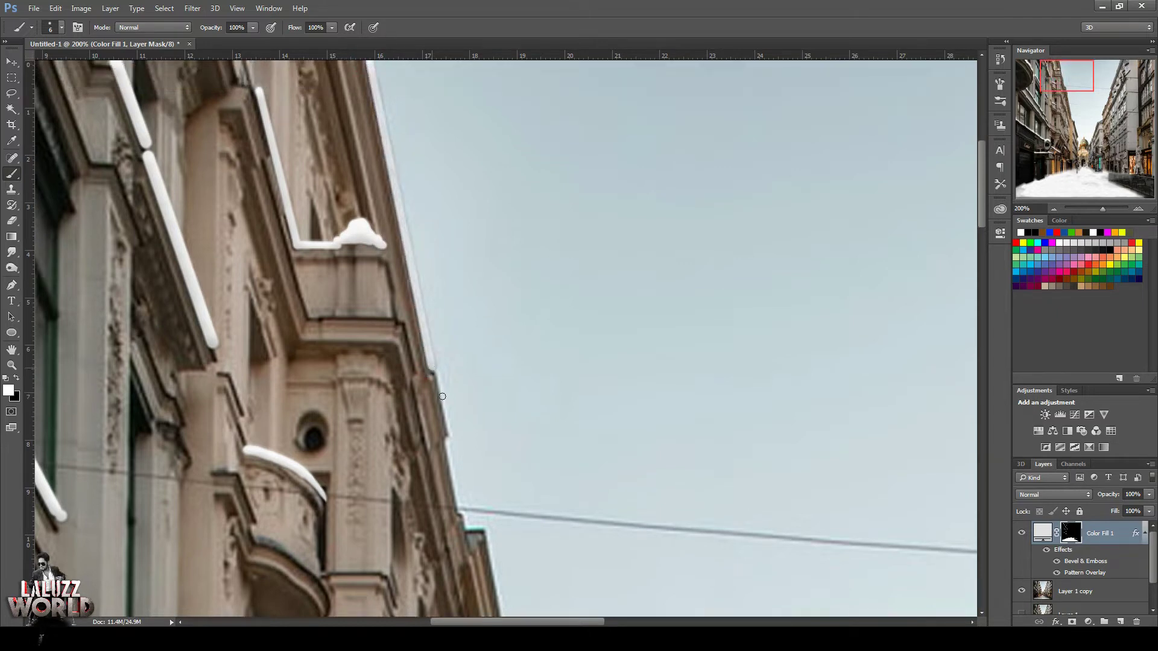
pyautogui.moveTo(438, 372); pyautogui.dragTo(453, 433)
pyautogui.click(448, 437)
pyautogui.keyDown('shift'); pyautogui.click(461, 511); pyautogui.keyUp('shift')
pyautogui.click(466, 518)
pyautogui.moveTo(467, 523)
pyautogui.mouseDown()
pyautogui.moveTo(482, 528)
pyautogui.moveTo(472, 525)
pyautogui.mouseUp()
# Undo the misplaced roofline segment, repaint it along the outer edge, and extend the snow down the remaining long roof edge.
pyautogui.moveTo(1079, 75); pyautogui.dragTo(1087, 101)
pyautogui.keyDown('shift'); pyautogui.click(392, 174); pyautogui.keyUp('shift')
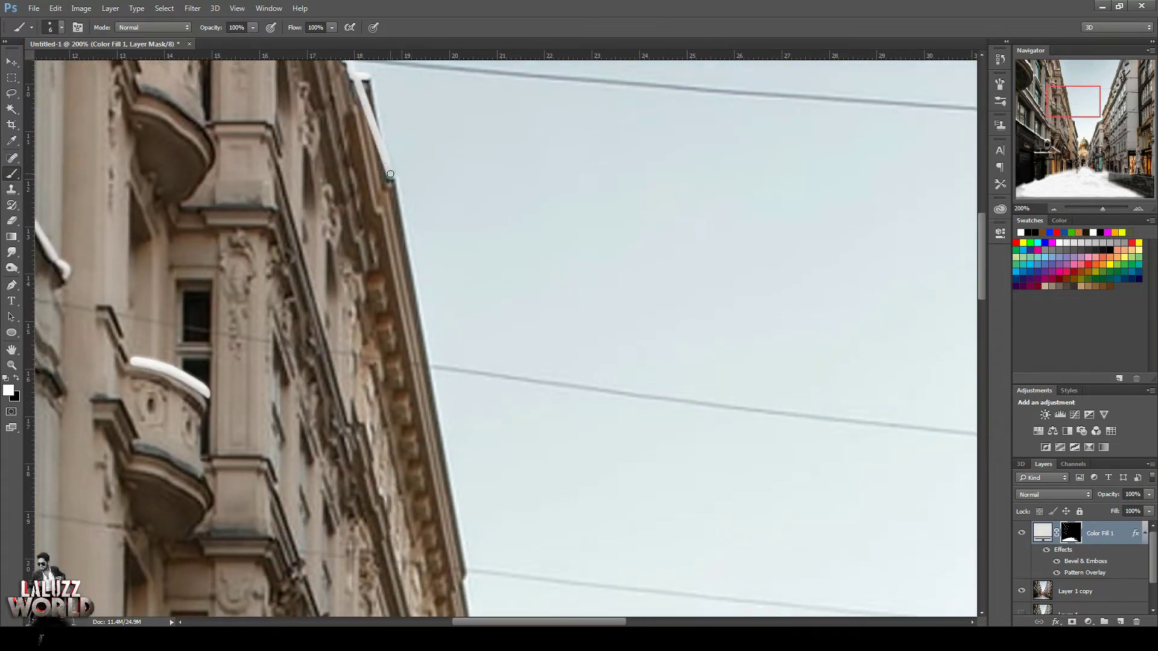
pyautogui.hotkey('ctrl', 'z')
pyautogui.click(373, 77)
pyautogui.keyDown('shift'); pyautogui.click(393, 176); pyautogui.keyUp('shift')
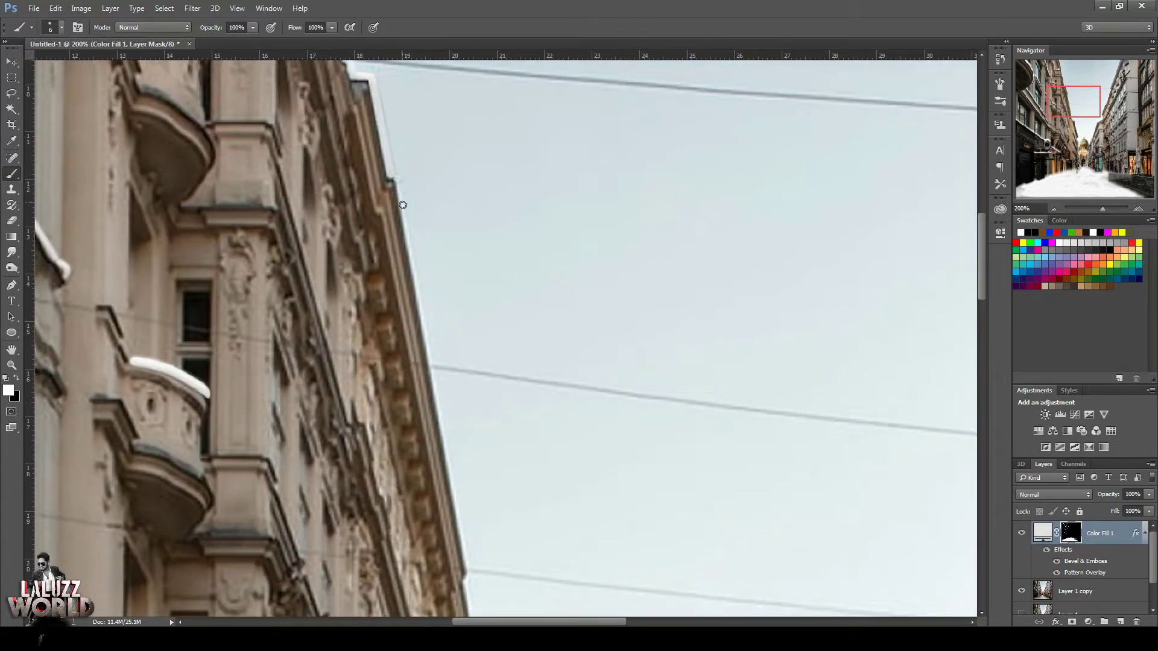
pyautogui.keyDown('shift'); pyautogui.click(467, 571); pyautogui.keyUp('shift')
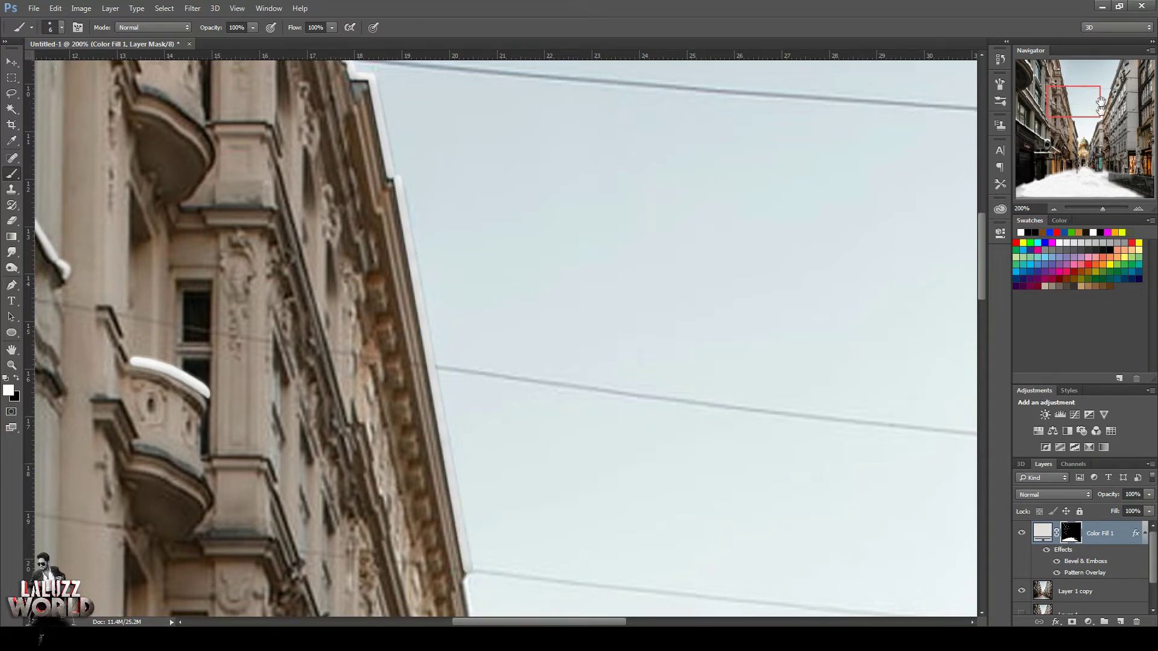
# Build up a mound of snow on the roof corner of the yellow building.
pyautogui.moveTo(1086, 97); pyautogui.dragTo(1087, 109)
pyautogui.moveTo(461, 353)
pyautogui.mouseDown()
pyautogui.moveTo(483, 449)
pyautogui.moveTo(499, 448)
pyautogui.moveTo(467, 407)
pyautogui.moveTo(508, 454)
pyautogui.moveTo(487, 446)
pyautogui.moveTo(502, 434)
pyautogui.moveTo(473, 412)
pyautogui.mouseUp()
pyautogui.click(482, 448)
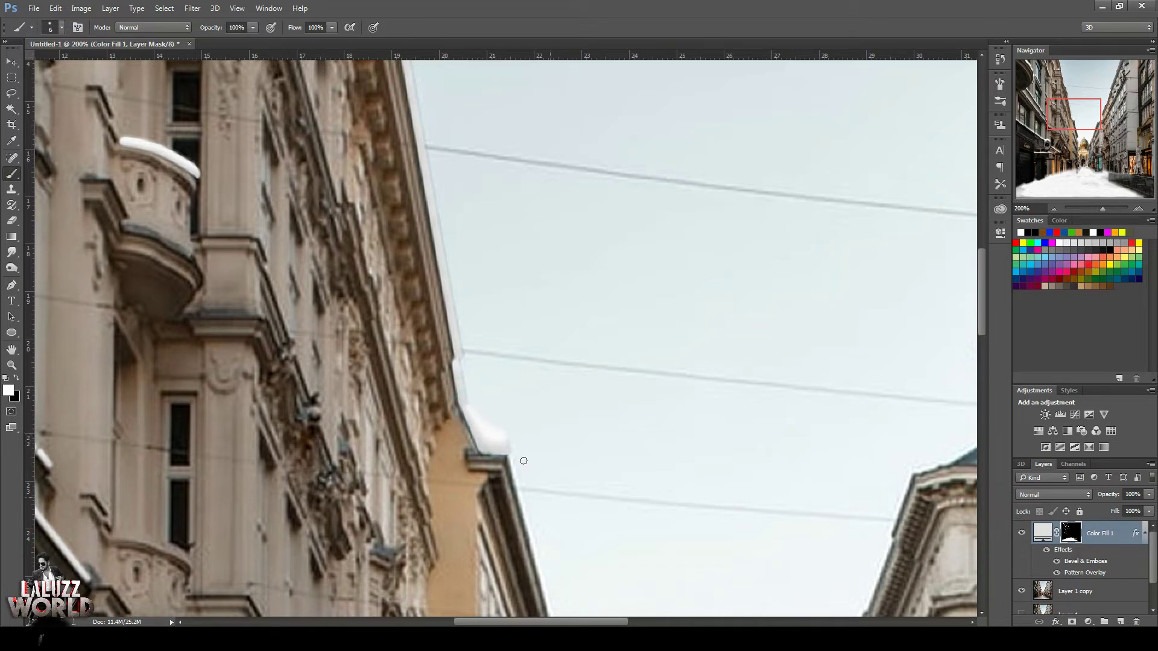
# Undo the first line on the yellow building's sloping roof edge and repaint it with a 3 px brush down to the far end.
pyautogui.click(509, 460)
pyautogui.scroll(-5, 518, 486)
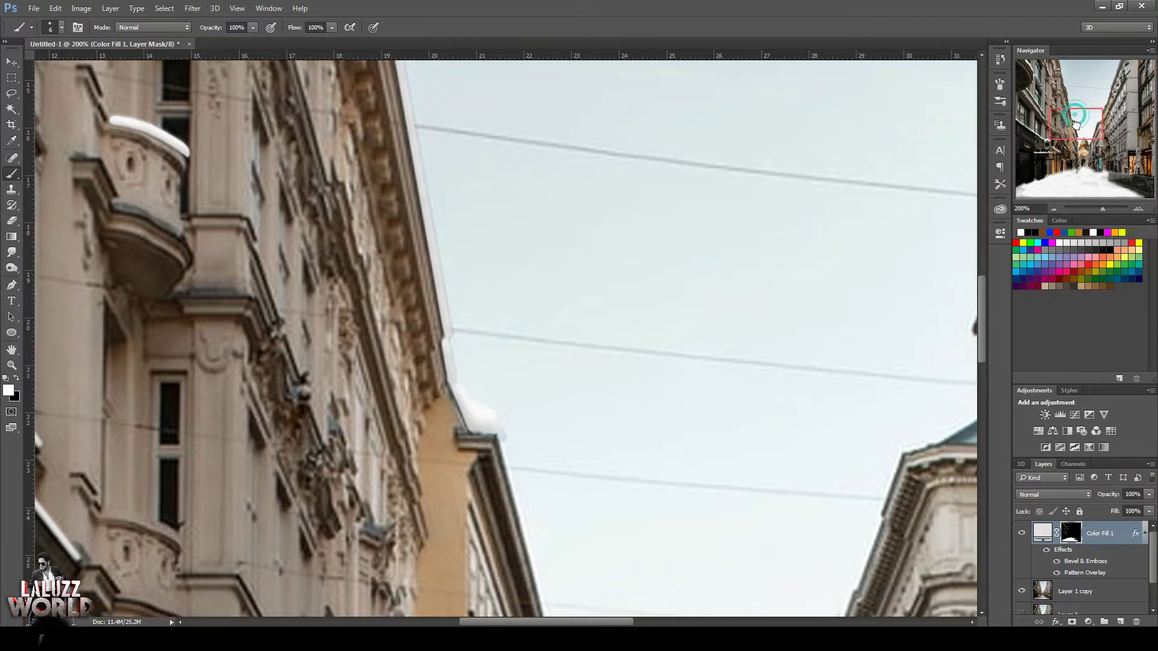
pyautogui.keyDown('shift'); pyautogui.click(547, 507); pyautogui.keyUp('shift')
pyautogui.hotkey('ctrl', 'z')
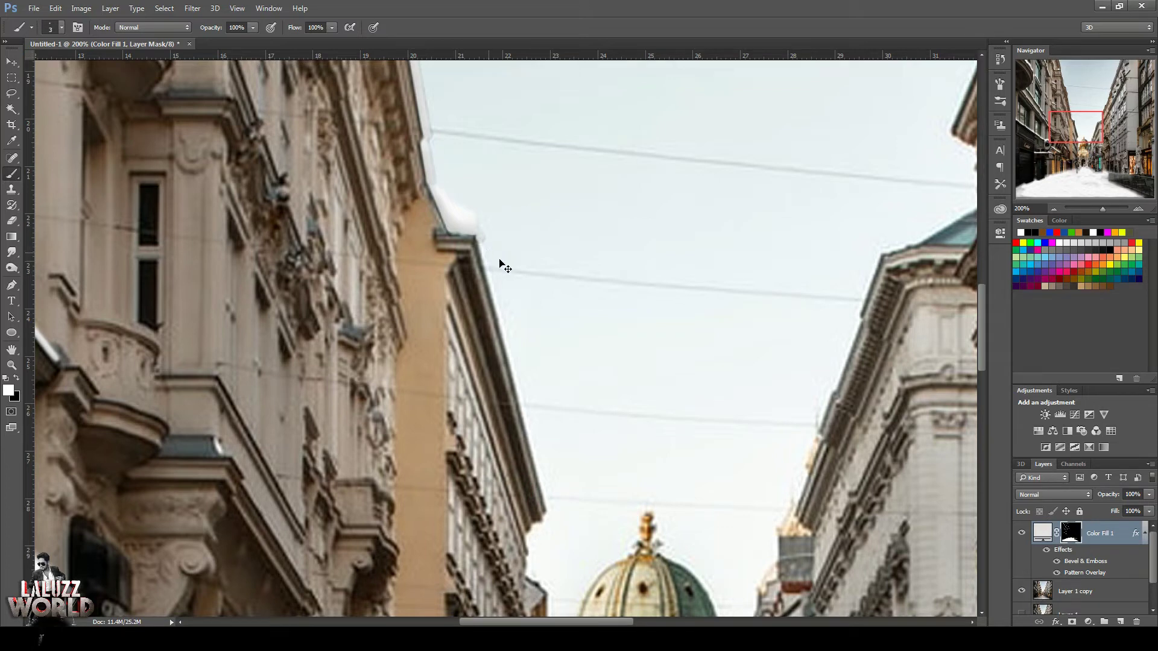
pyautogui.keyDown('shift'); pyautogui.click(550, 513); pyautogui.keyUp('shift')
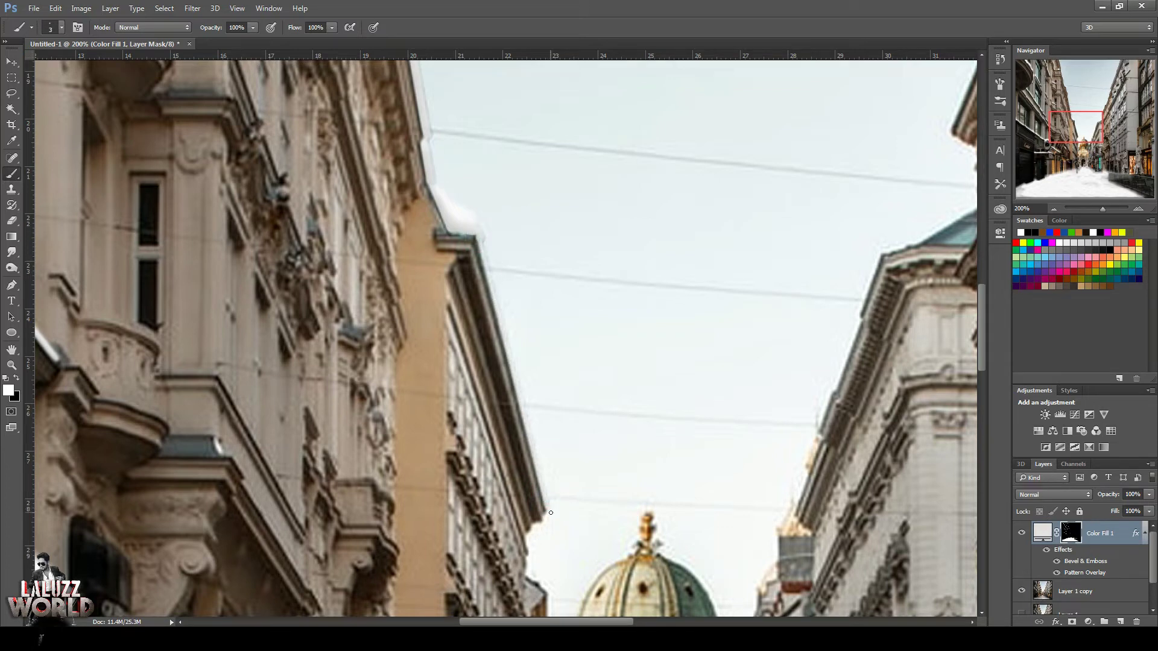
pyautogui.keyDown('shift'); pyautogui.click(549, 591); pyautogui.keyUp('shift')
pyautogui.moveTo(1086, 129); pyautogui.dragTo(1081, 145)
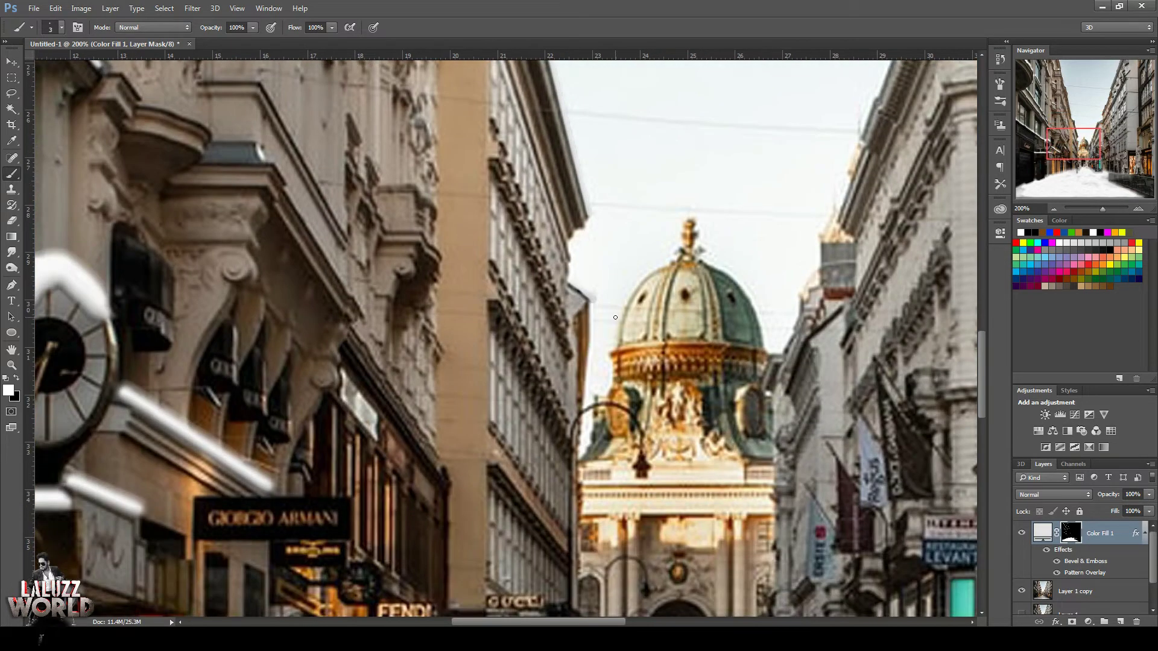
# Enlarge the brush, try painting snow over the green dome at full opacity, and undo the stroke.
pyautogui.press('x')
pyautogui.click(8, 390)
pyautogui.moveTo(840, 400); pyautogui.dragTo(834, 382)
pyautogui.click(1114, 377)
pyautogui.press(']')
pyautogui.press(']')
pyautogui.press(']')
pyautogui.press(']')
pyautogui.press(']')
pyautogui.press(']')
pyautogui.press(']')
pyautogui.moveTo(614, 338)
pyautogui.mouseDown()
pyautogui.moveTo(755, 339)
pyautogui.moveTo(663, 308)
pyautogui.moveTo(633, 320)
pyautogui.moveTo(656, 313)
pyautogui.mouseUp()
pyautogui.hotkey('ctrl', 'z')
# Choose another brush preset at 20 px, lower the brush opacity to 36%, and paint translucent snow over the dome.
pyautogui.click(61, 28)
pyautogui.click(40, 169)
pyautogui.click(655, 18)
pyautogui.hotkey('ctrl', 'z')
pyautogui.click(249, 28)
pyautogui.click(206, 41)
pyautogui.click(252, 27)
pyautogui.click(260, 40)
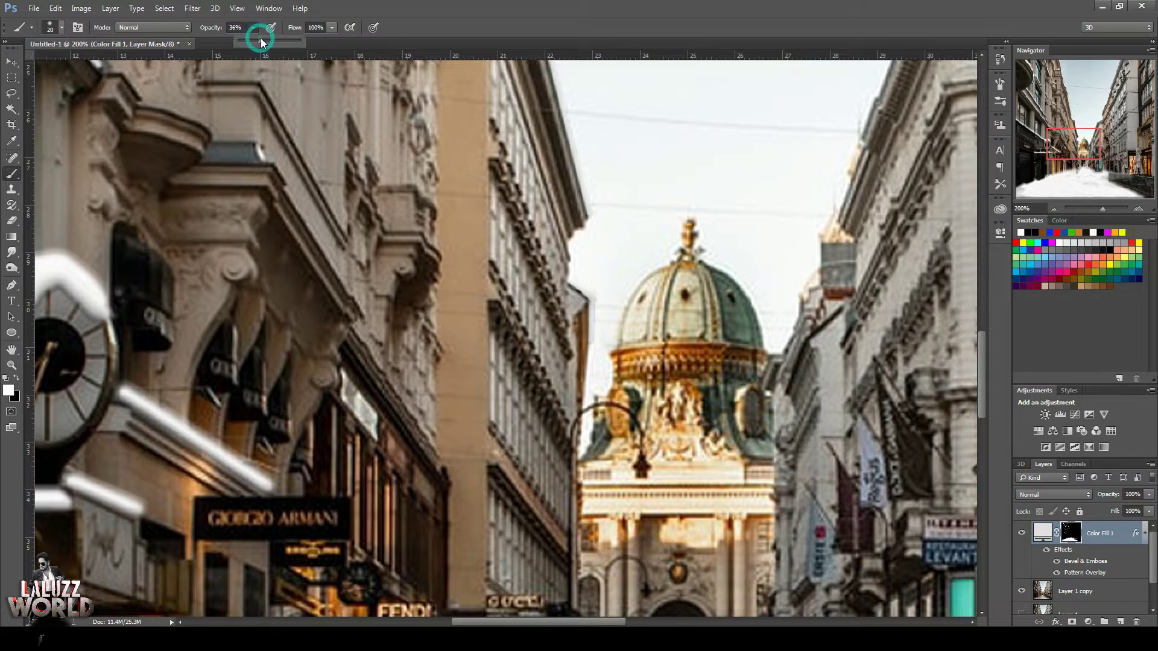
pyautogui.moveTo(646, 318)
pyautogui.mouseDown()
pyautogui.moveTo(688, 324)
pyautogui.moveTo(698, 295)
pyautogui.moveTo(736, 299)
pyautogui.moveTo(718, 272)
pyautogui.moveTo(683, 273)
pyautogui.moveTo(629, 313)
pyautogui.moveTo(649, 330)
pyautogui.moveTo(686, 333)
pyautogui.moveTo(695, 316)
pyautogui.moveTo(665, 280)
pyautogui.moveTo(621, 344)
pyautogui.moveTo(730, 297)
pyautogui.moveTo(690, 244)
pyautogui.mouseUp()
# Restore the brush opacity to 100% and paint snow on the dome's top ornament and on the sculptures and ledge beneath the dome.
pyautogui.click(253, 28)
pyautogui.moveTo(261, 40); pyautogui.dragTo(295, 40)
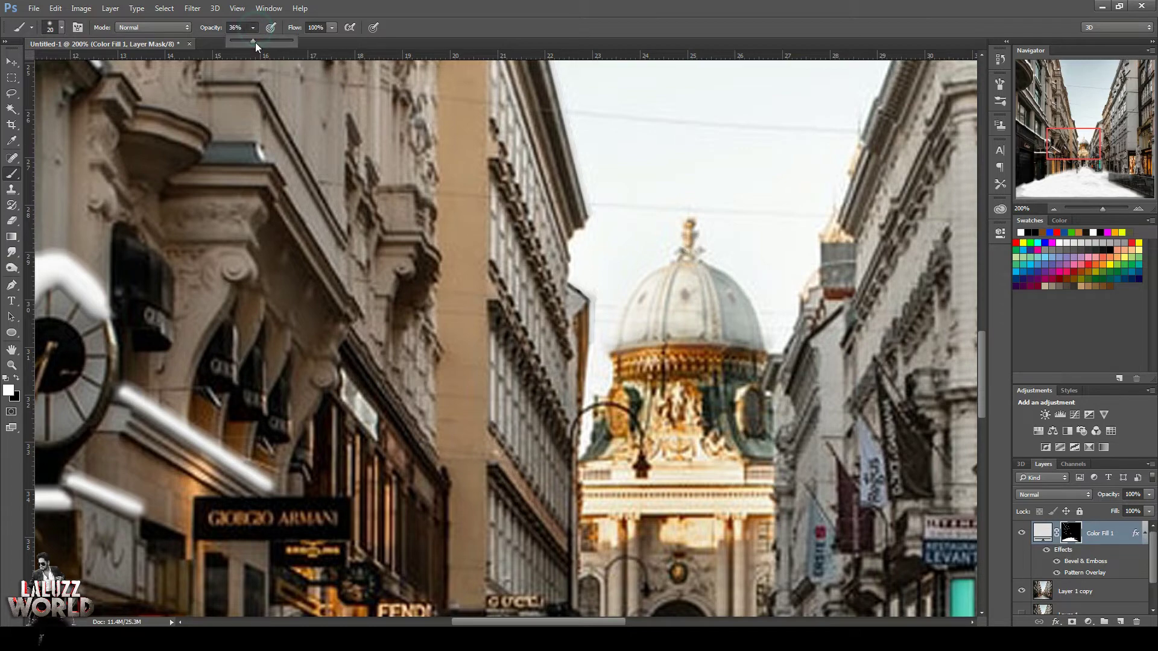
pyautogui.moveTo(685, 257)
pyautogui.mouseDown()
pyautogui.moveTo(691, 219)
pyautogui.moveTo(685, 234)
pyautogui.moveTo(706, 259)
pyautogui.moveTo(675, 265)
pyautogui.mouseUp()
pyautogui.hotkey('ctrl', 'z')
pyautogui.press('[')
pyautogui.press('[')
pyautogui.moveTo(615, 377)
pyautogui.mouseDown()
pyautogui.moveTo(635, 398)
pyautogui.moveTo(612, 393)
pyautogui.moveTo(638, 398)
pyautogui.moveTo(685, 380)
pyautogui.moveTo(705, 411)
pyautogui.moveTo(680, 381)
pyautogui.moveTo(741, 401)
pyautogui.moveTo(751, 385)
pyautogui.moveTo(738, 407)
pyautogui.moveTo(746, 439)
pyautogui.moveTo(731, 424)
pyautogui.moveTo(754, 438)
pyautogui.mouseUp()
pyautogui.moveTo(618, 442)
pyautogui.mouseDown()
pyautogui.moveTo(586, 460)
pyautogui.moveTo(633, 457)
pyautogui.moveTo(600, 452)
pyautogui.moveTo(610, 439)
pyautogui.moveTo(736, 460)
pyautogui.moveTo(669, 459)
pyautogui.moveTo(650, 450)
pyautogui.moveTo(727, 456)
pyautogui.moveTo(649, 442)
pyautogui.moveTo(733, 452)
pyautogui.mouseUp()
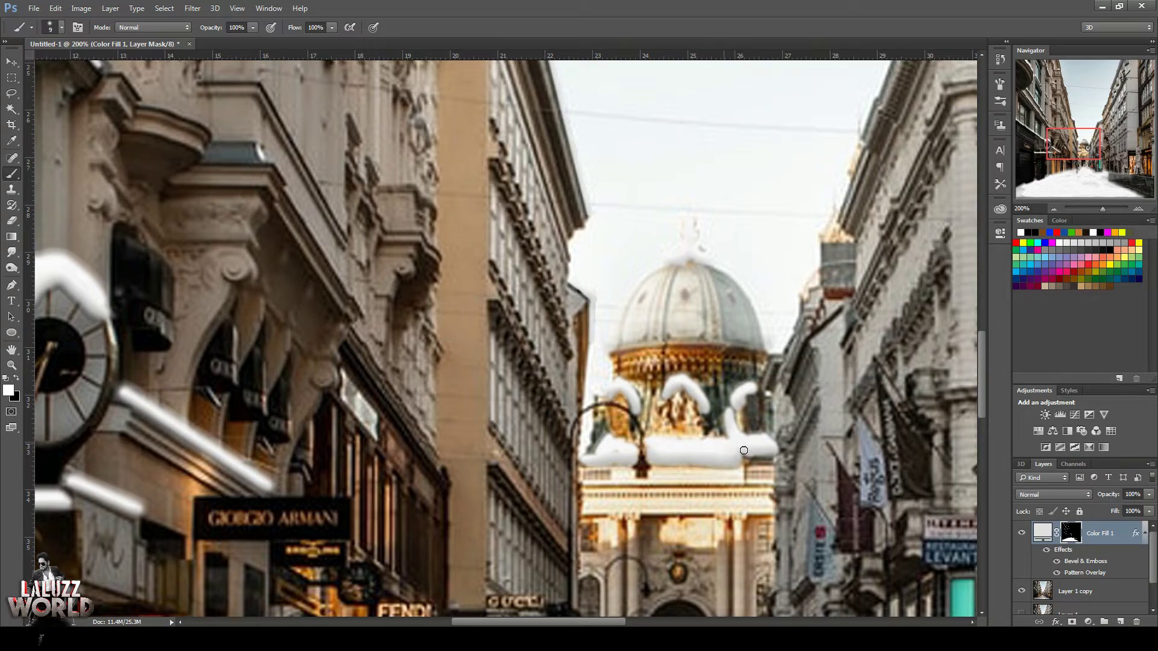
# Switch the brush preset and paint a straight line of snow along the cornice below the dome's snowy ledge.
pyautogui.click(59, 28)
pyautogui.click(42, 120)
pyautogui.click(573, 8)
pyautogui.keyDown('shift'); pyautogui.click(629, 476); pyautogui.keyUp('shift')
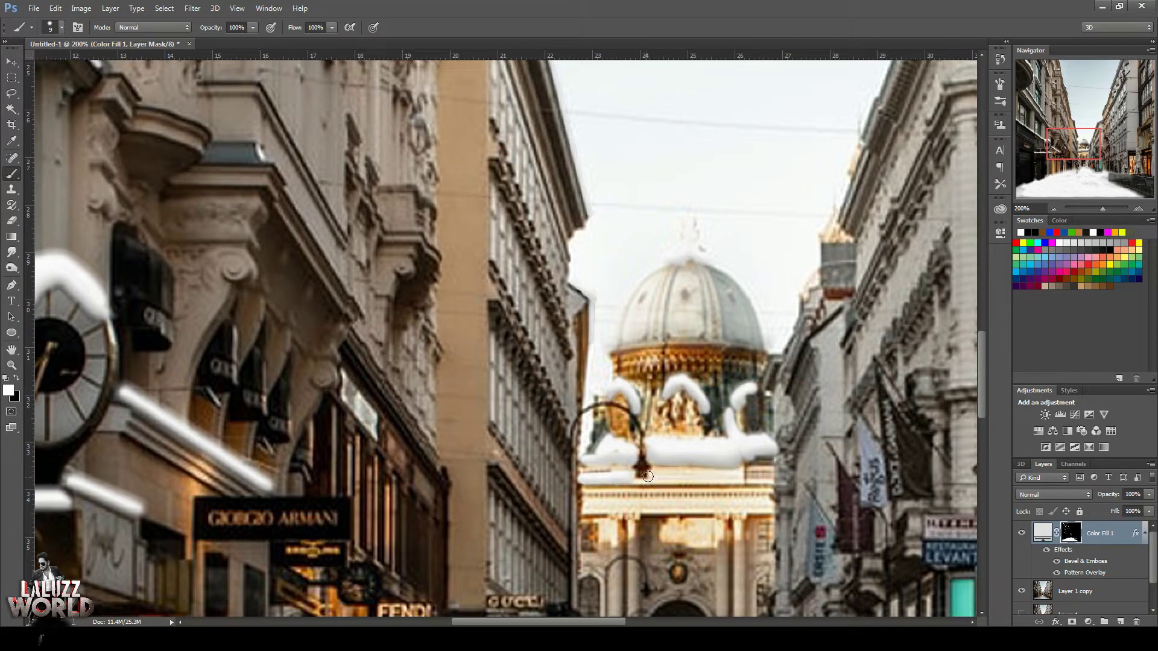
pyautogui.keyDown('shift'); pyautogui.click(768, 476); pyautogui.keyUp('shift')
pyautogui.hotkey('ctrl', 'z')
# Review the Bevel & Emboss settings of the Color Fill 1 layer.
pyautogui.doubleClick(1085, 561)
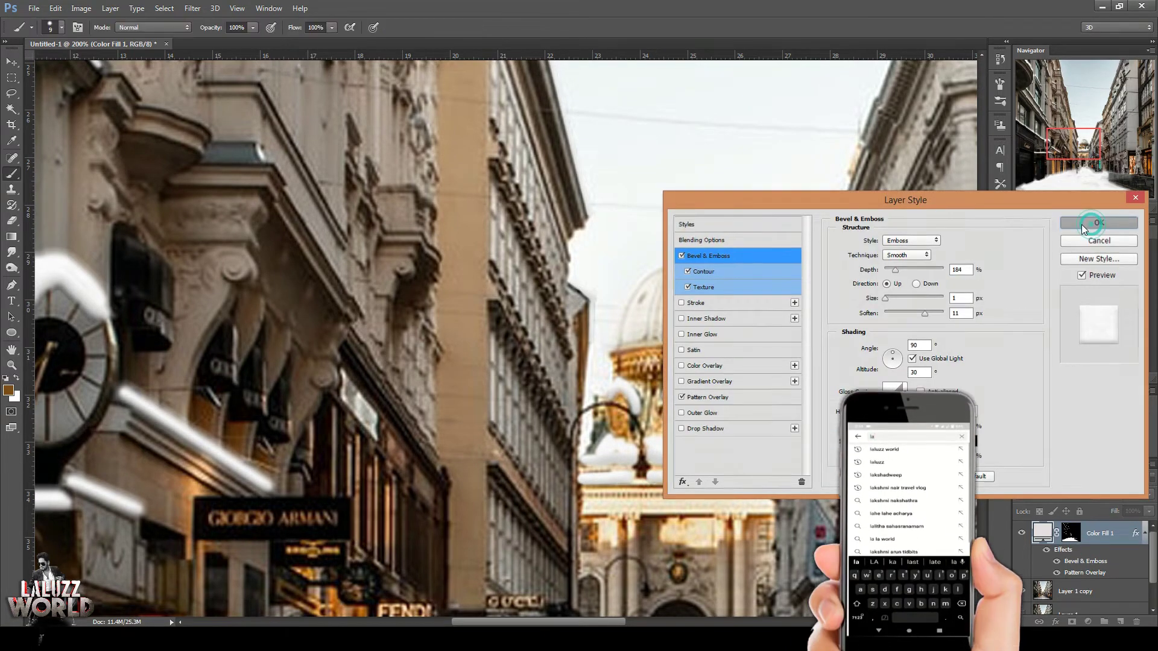
pyautogui.click(1096, 224)
pyautogui.moveTo(1073, 143); pyautogui.dragTo(1075, 163)
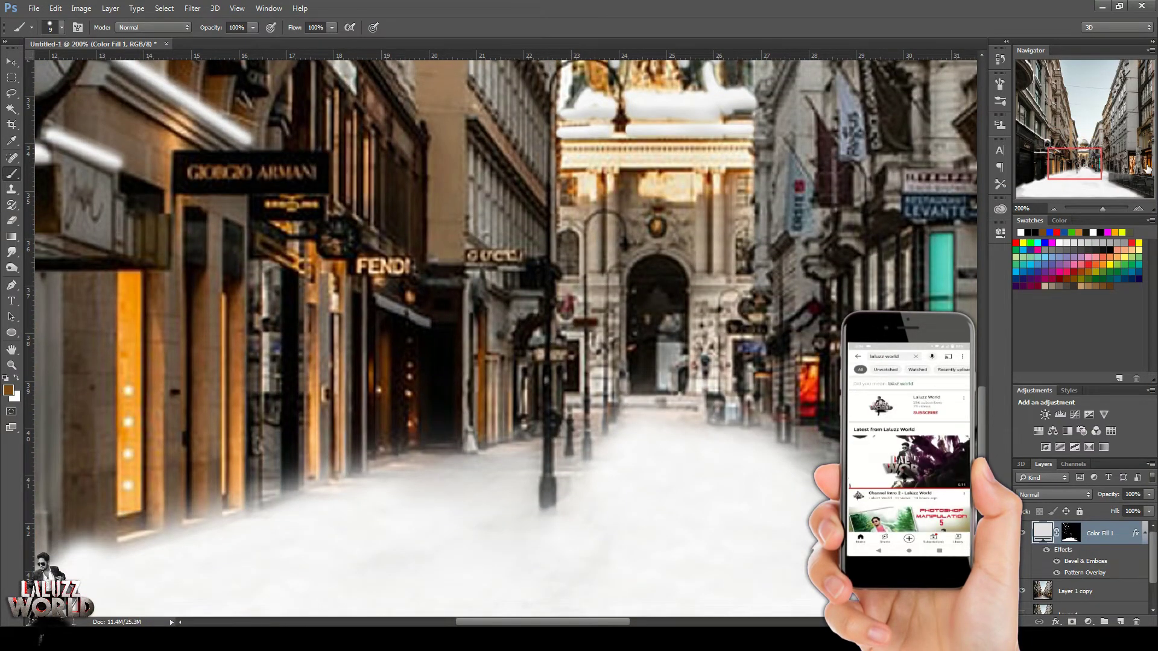
pyautogui.moveTo(1082, 170); pyautogui.dragTo(1082, 163)
# Paint snow on the near street lamp with a 3 px brush on the mask, and redo the farther lamp's snow at 26% opacity.
pyautogui.click(1071, 532)
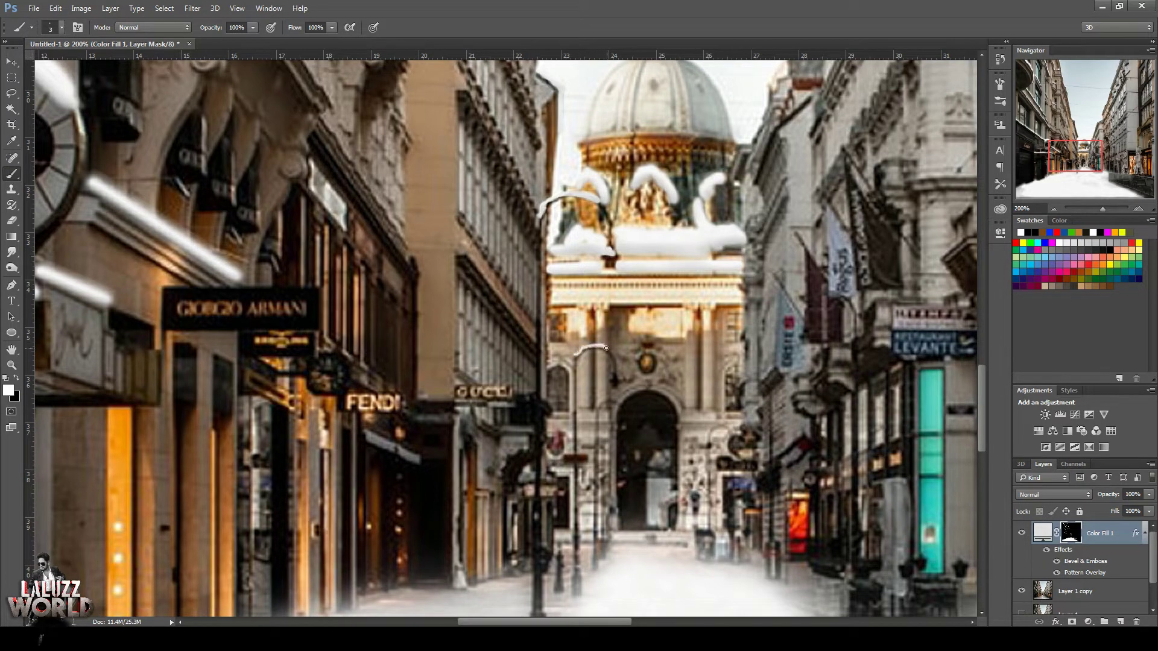
pyautogui.hotkey('ctrl', 'z')
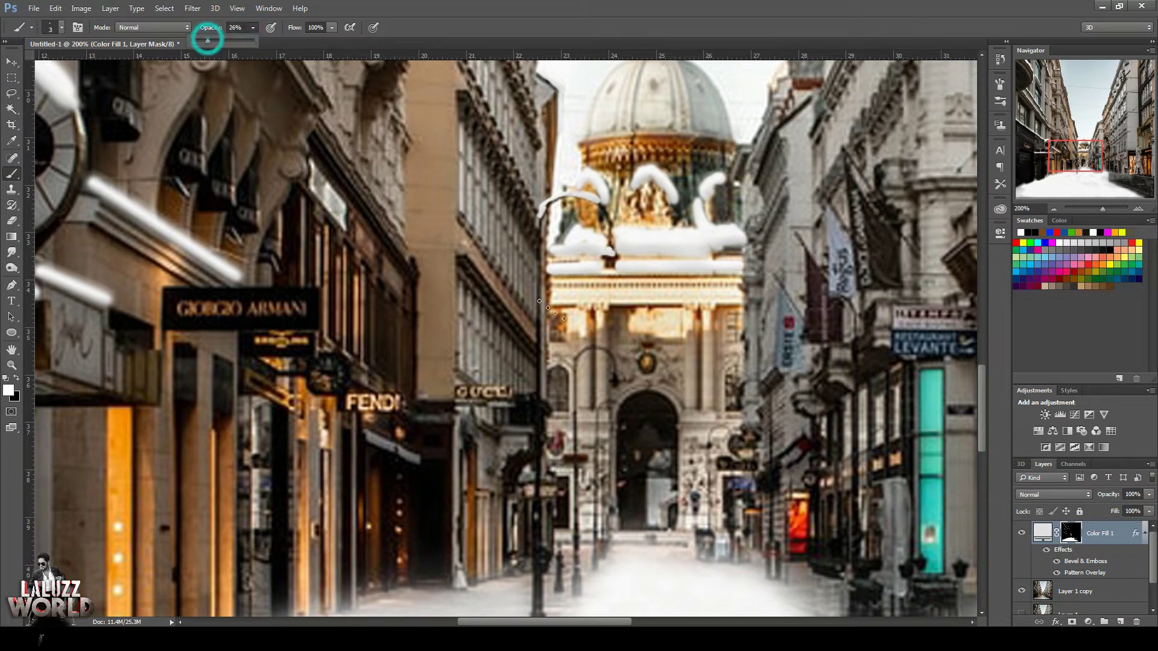
pyautogui.moveTo(577, 355); pyautogui.dragTo(596, 347)
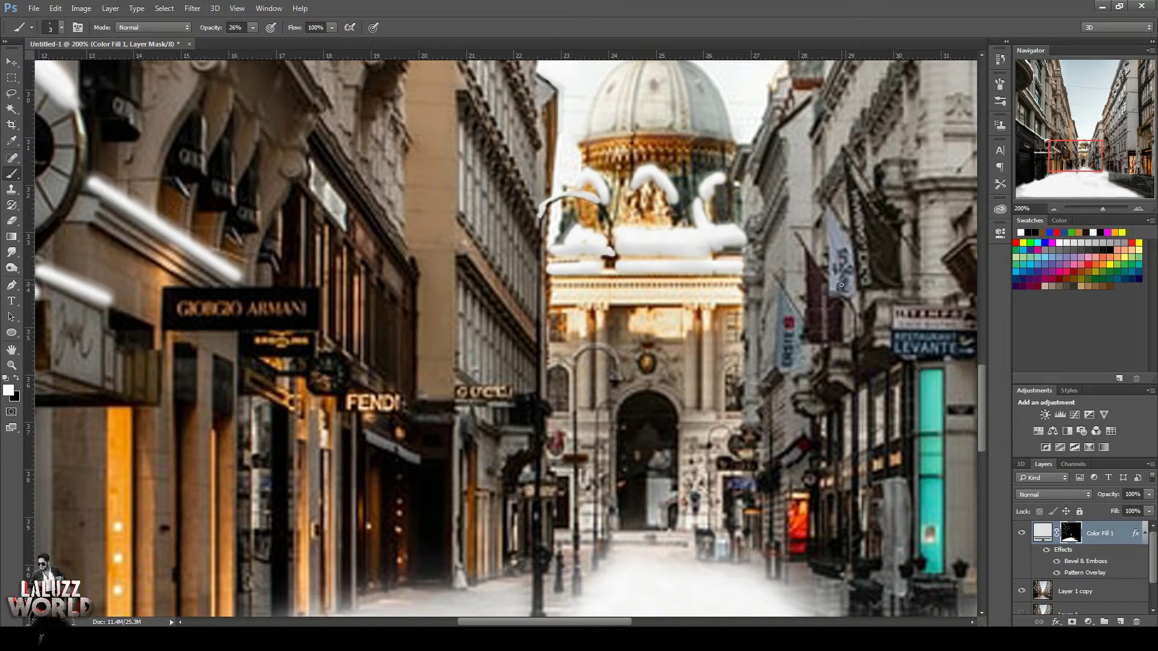
# At 100% opacity with a 7 px brush, paint snow on the curved street lamp and its shade, and trim its edge with black.
pyautogui.moveTo(1081, 162)
pyautogui.mouseDown()
pyautogui.moveTo(1098, 162)
pyautogui.moveTo(1097, 148)
pyautogui.moveTo(1103, 165)
pyautogui.mouseUp()
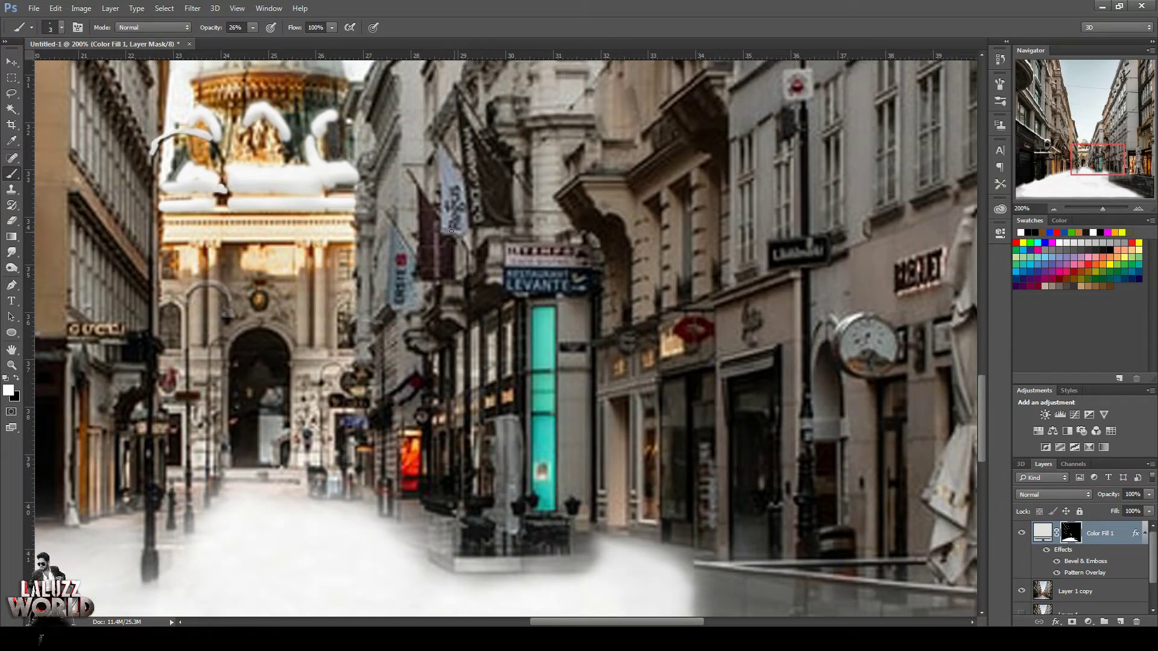
pyautogui.moveTo(1095, 161); pyautogui.dragTo(1106, 141)
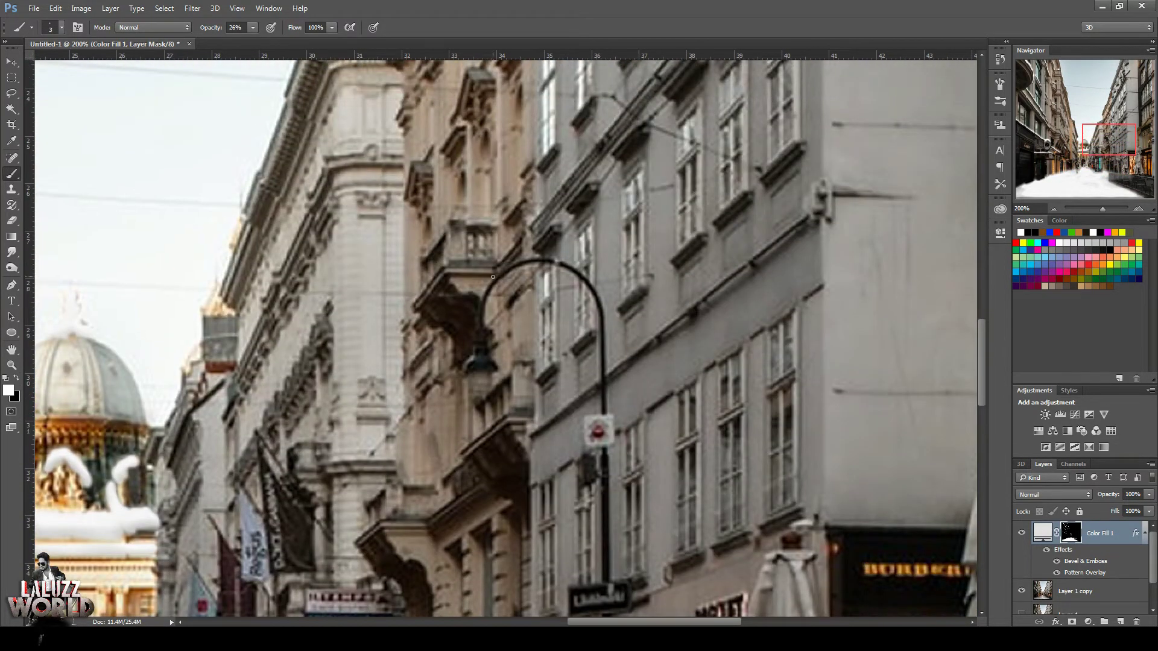
pyautogui.moveTo(252, 27); pyautogui.dragTo(354, 53)
pyautogui.moveTo(490, 281)
pyautogui.mouseDown()
pyautogui.moveTo(516, 262)
pyautogui.moveTo(493, 277)
pyautogui.moveTo(567, 263)
pyautogui.moveTo(597, 293)
pyautogui.moveTo(525, 260)
pyautogui.moveTo(485, 294)
pyautogui.mouseUp()
pyautogui.moveTo(477, 353); pyautogui.dragTo(487, 365)
pyautogui.press('x')
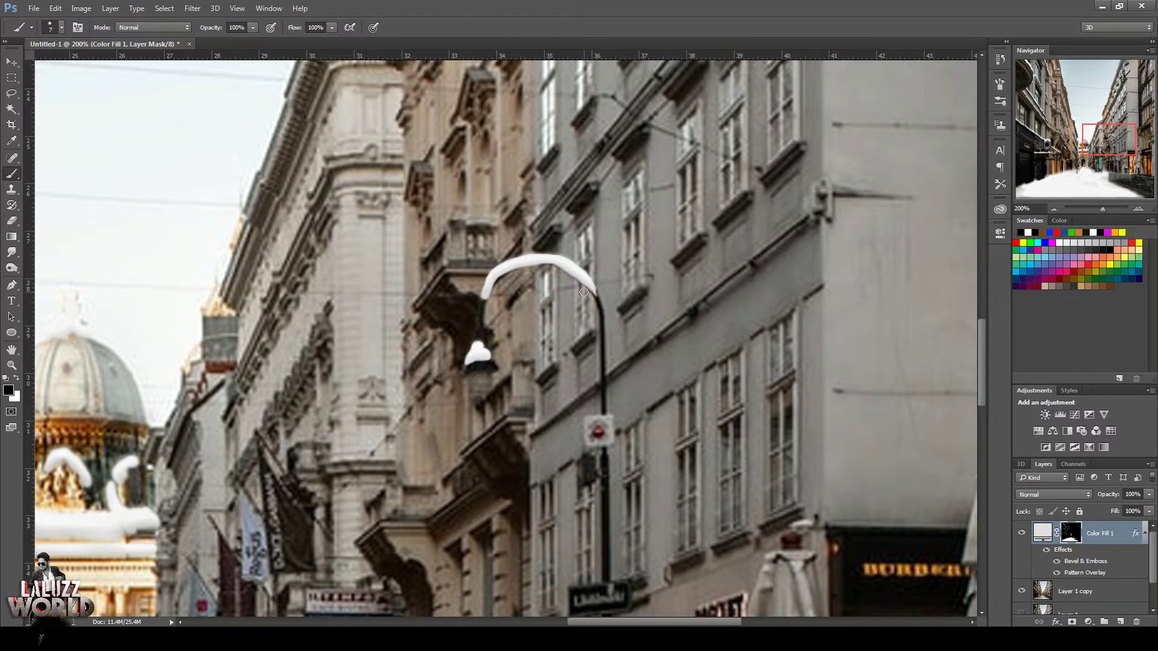
pyautogui.moveTo(491, 287); pyautogui.dragTo(486, 299)
# Paint straight lines of white snow on the mask along the café terrace's rear rail and the glass barrier's top rail.
pyautogui.moveTo(1117, 146); pyautogui.dragTo(1138, 196)
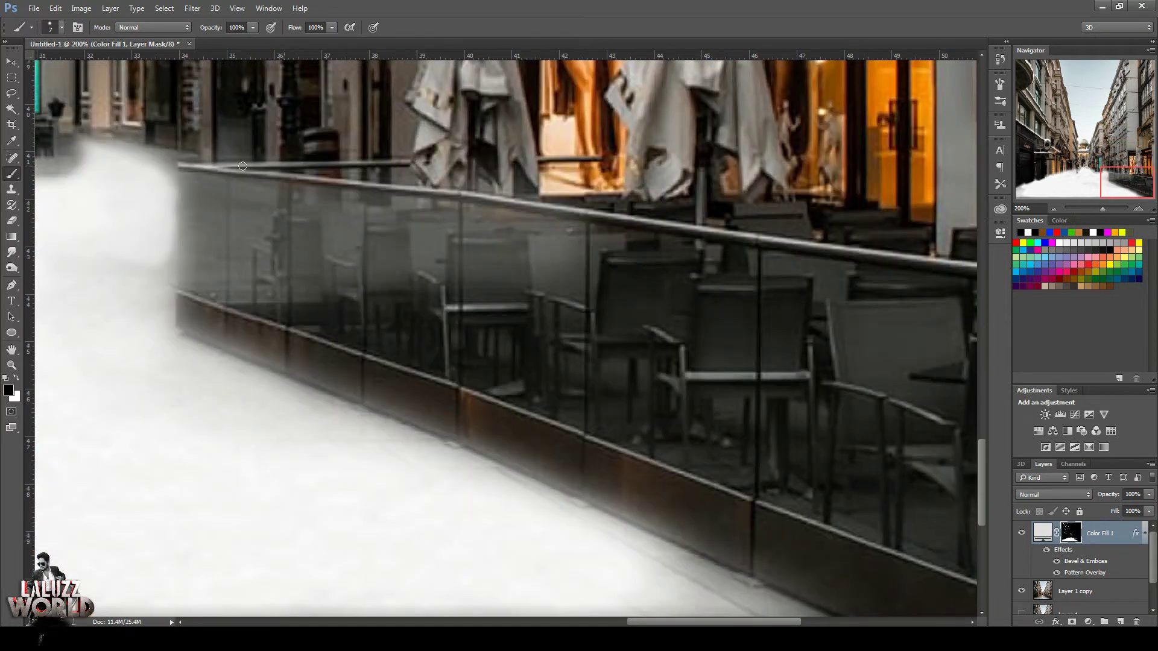
pyautogui.press('x')
pyautogui.click(407, 158)
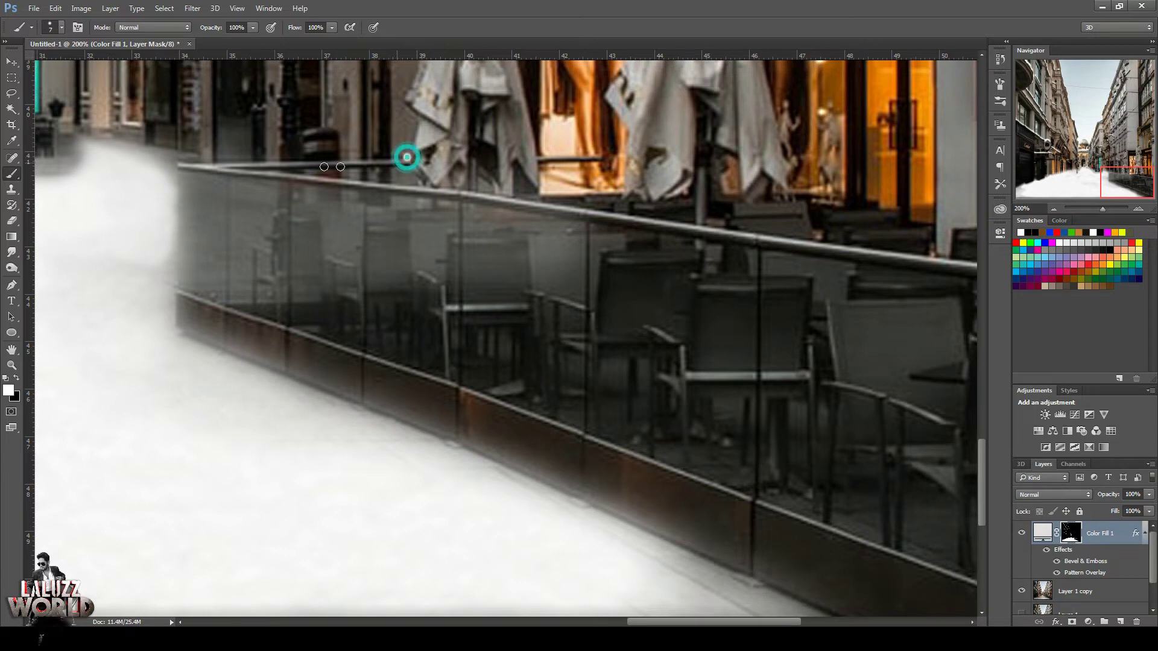
pyautogui.keyDown('shift'); pyautogui.click(182, 161); pyautogui.keyUp('shift')
pyautogui.keyDown('shift'); pyautogui.click(594, 212); pyautogui.keyUp('shift')
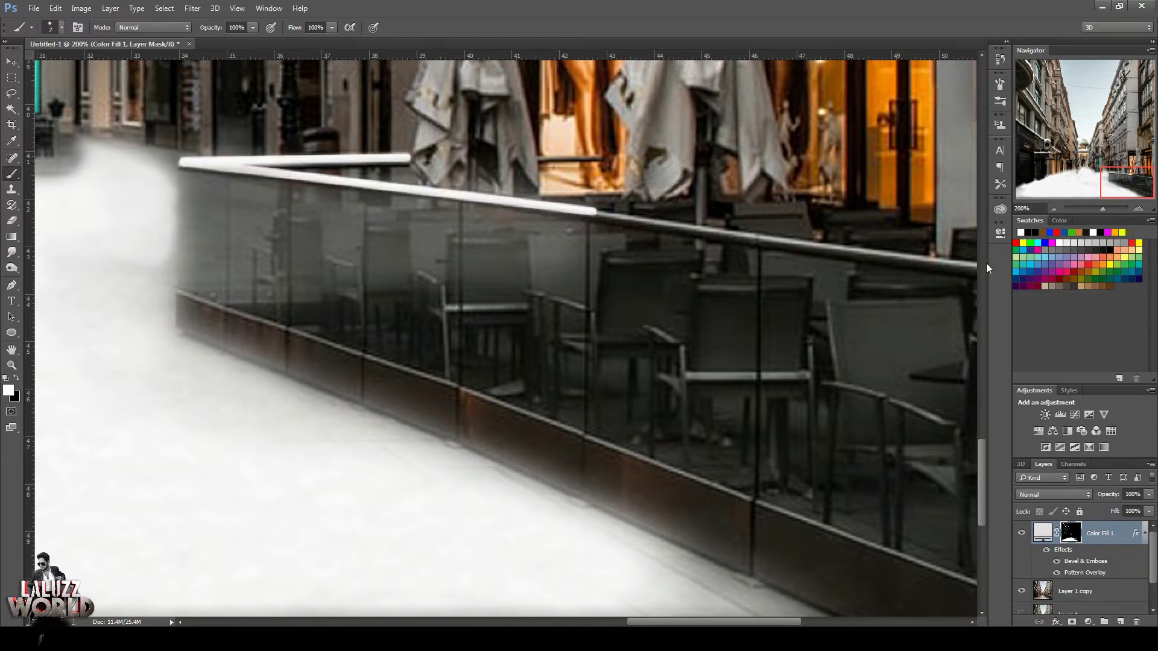
pyautogui.keyDown('shift'); pyautogui.click(975, 262); pyautogui.keyUp('shift')
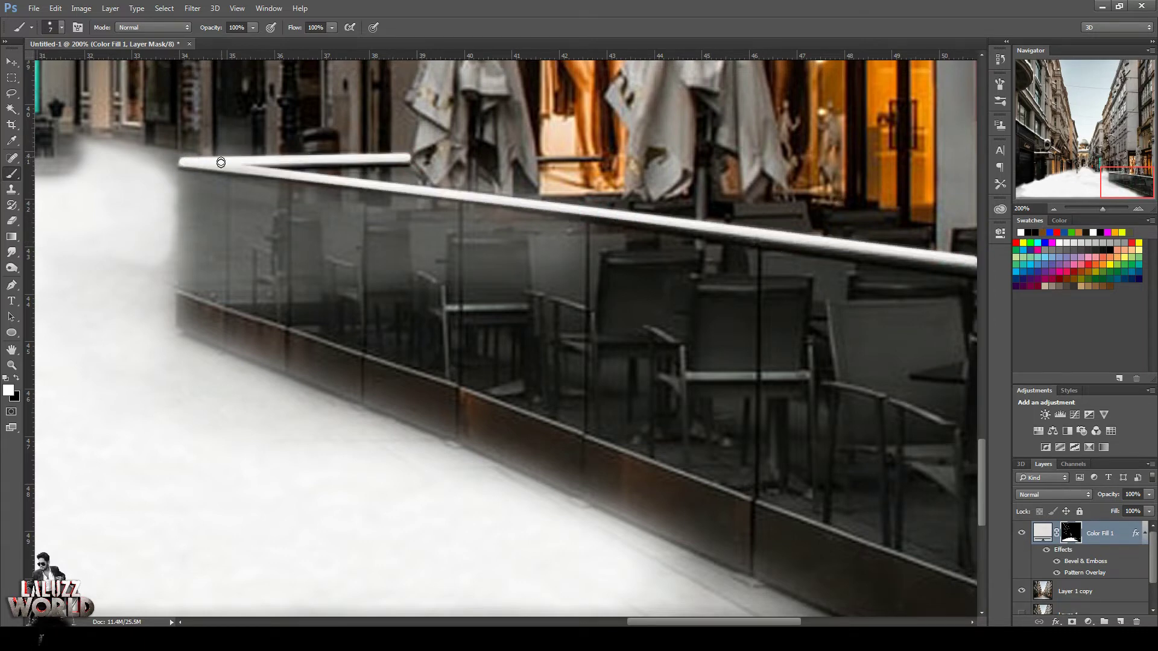
# Add uneven snow mounds along the glass barrier's top rail and on the rear rail on both sides of the closed umbrella.
pyautogui.moveTo(201, 162); pyautogui.dragTo(980, 261)
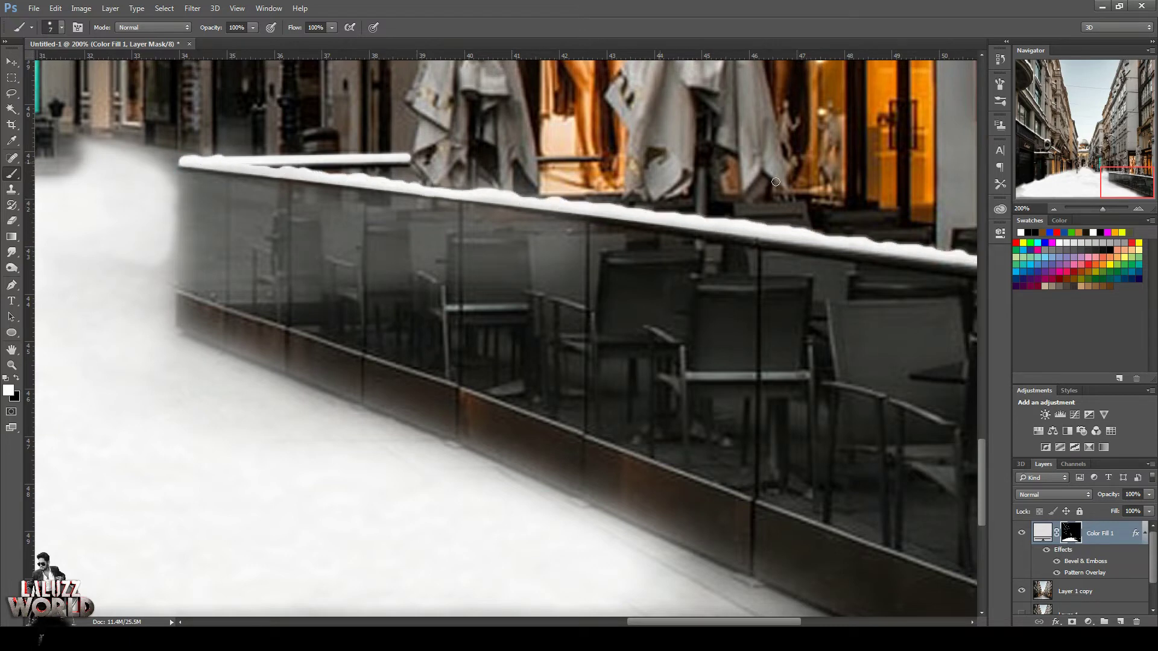
pyautogui.moveTo(271, 157); pyautogui.dragTo(611, 155)
pyautogui.hotkey('ctrl', 'z')
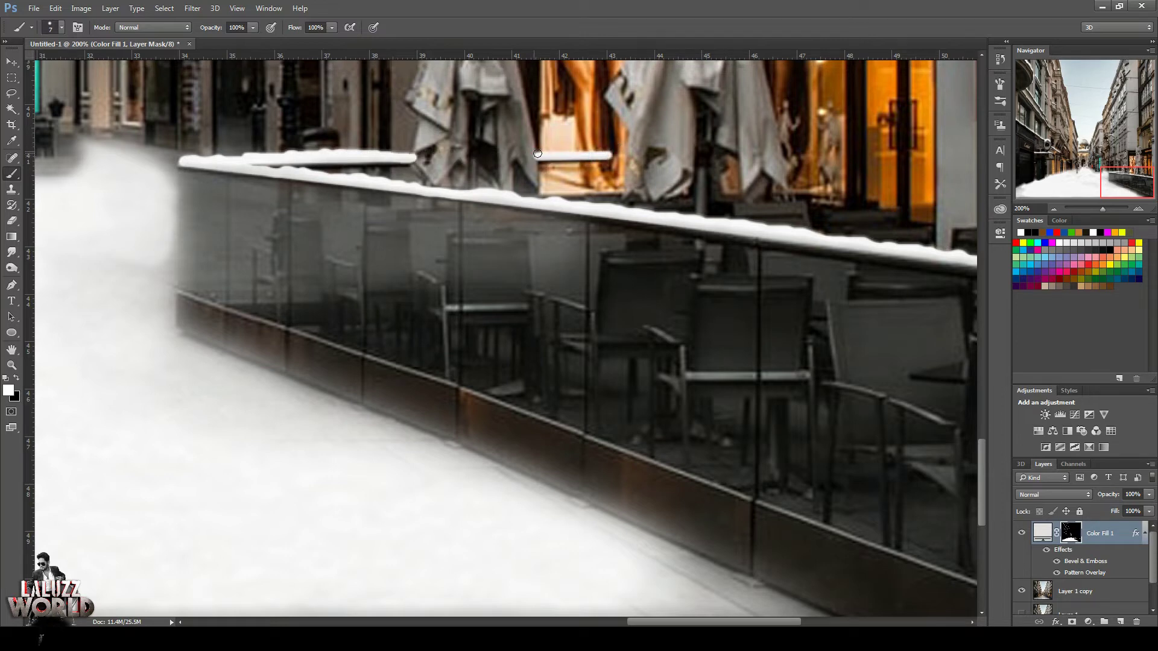
pyautogui.hotkey('ctrl', 'z')
pyautogui.moveTo(539, 154); pyautogui.dragTo(615, 157)
# Duplicate the Color Fill 1 layer and reset the copy's mask to solid black.
pyautogui.moveTo(1104, 534); pyautogui.dragTo(1120, 622)
pyautogui.click(1000, 233)
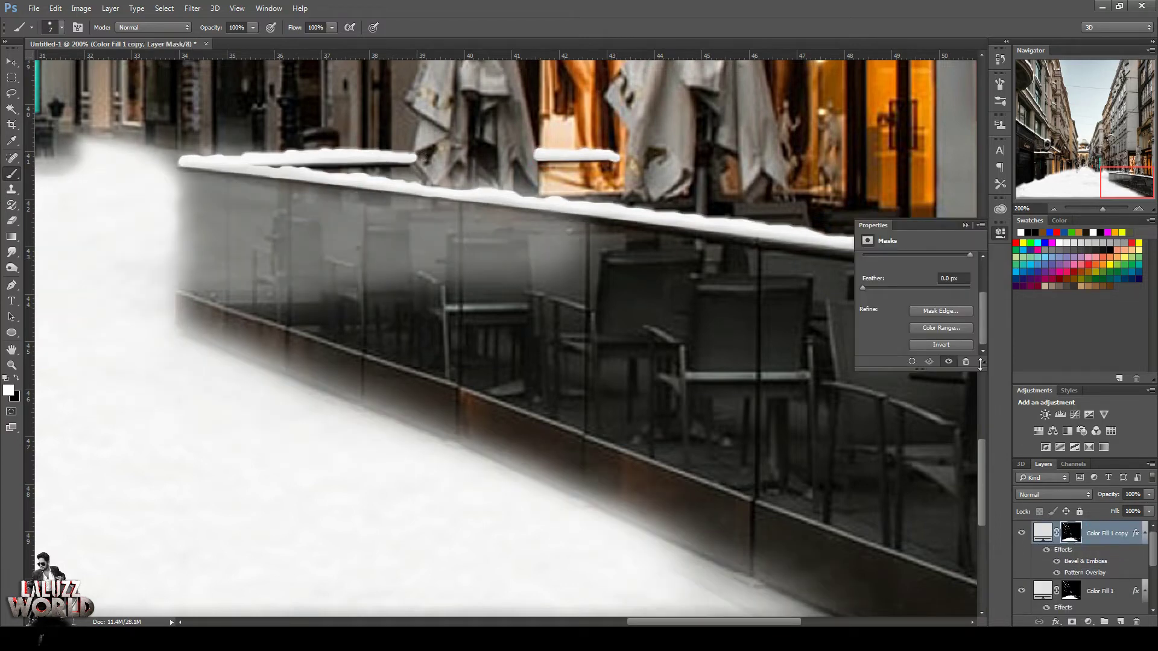
pyautogui.rightClick(1071, 533)
pyautogui.click(1061, 426)
pyautogui.click(1071, 532)
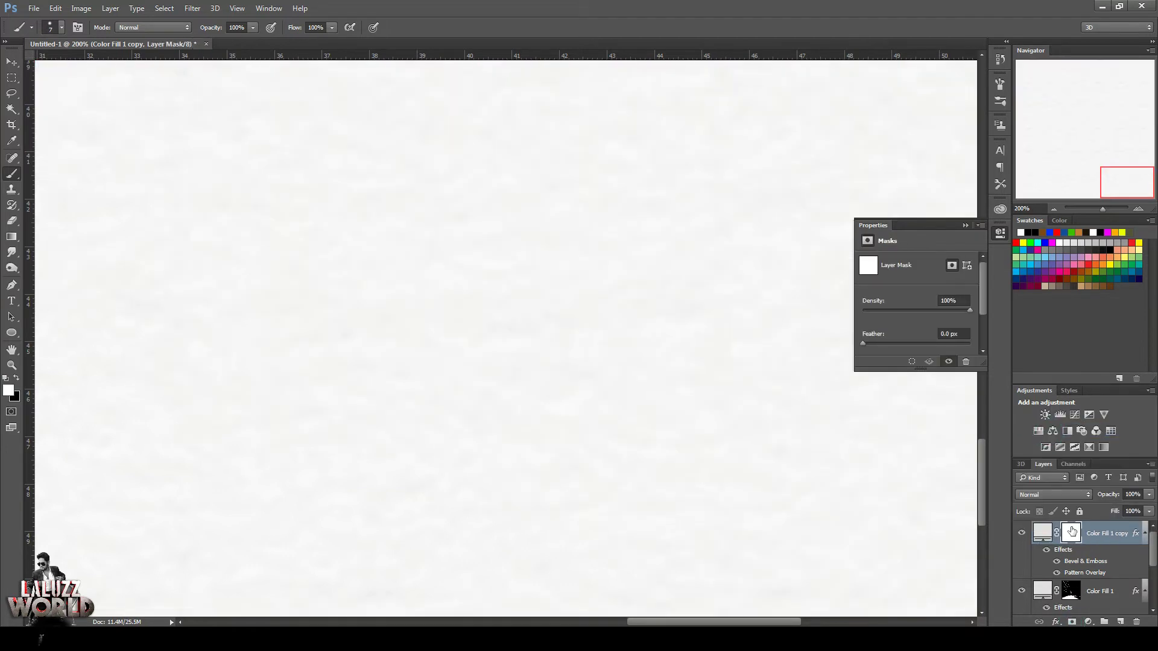
pyautogui.scroll(-2, 974, 331)
pyautogui.hotkey('ctrl', 'i')
pyautogui.click(999, 233)
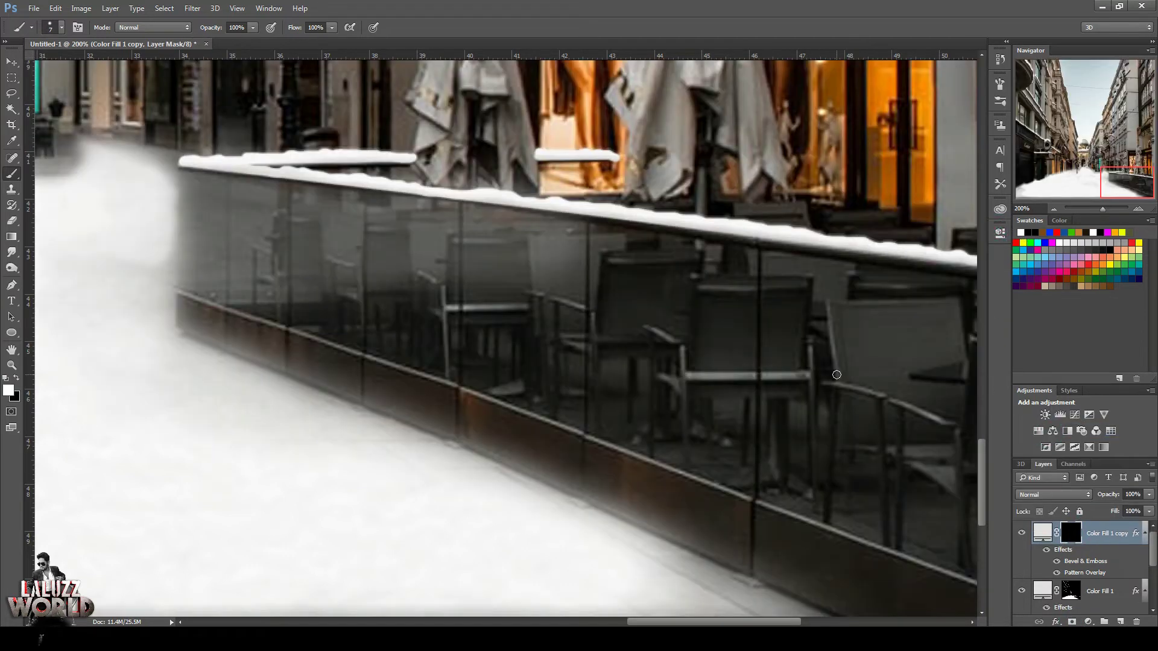
# Paint short snow strokes on the armrests of the chairs behind the glass on the Color Fill 1 copy mask.
pyautogui.moveTo(839, 381)
pyautogui.mouseDown()
pyautogui.moveTo(830, 377)
pyautogui.moveTo(954, 423)
pyautogui.mouseUp()
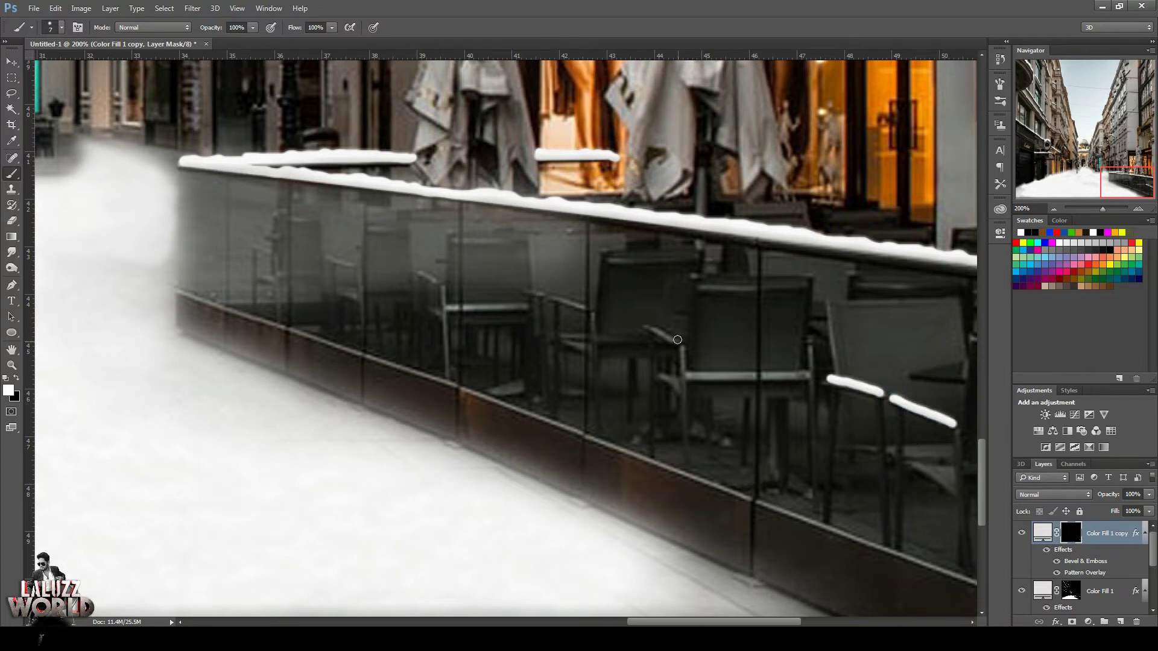
pyautogui.moveTo(677, 339); pyautogui.dragTo(538, 293)
pyautogui.moveTo(421, 270); pyautogui.dragTo(444, 284)
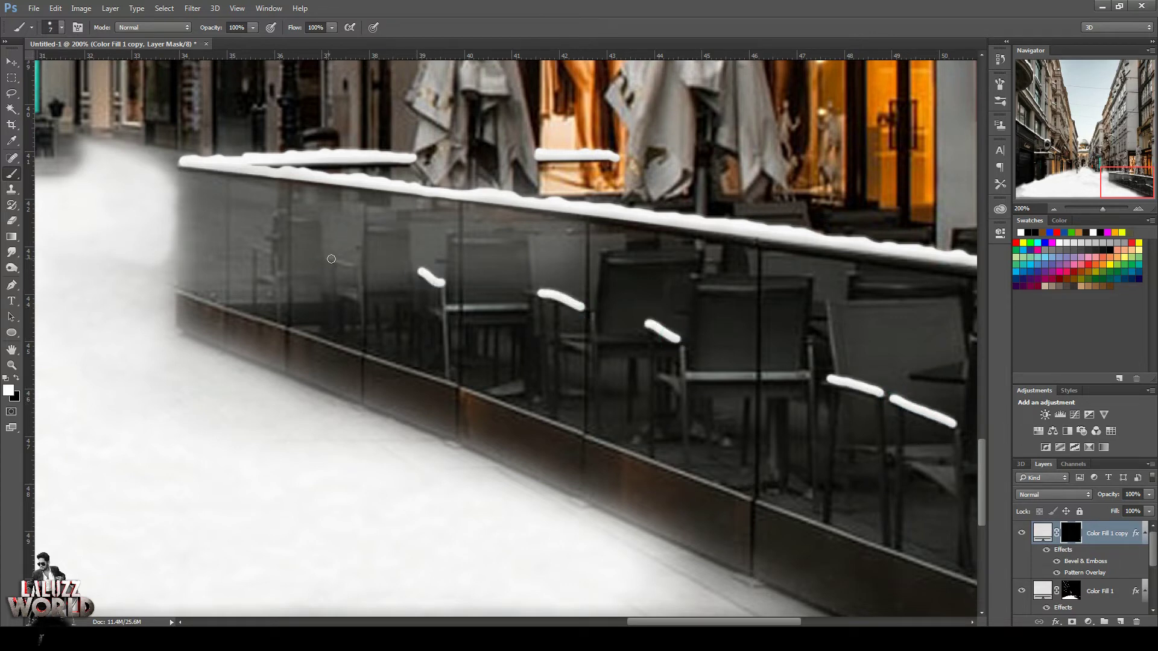
pyautogui.moveTo(326, 257); pyautogui.dragTo(352, 266)
pyautogui.moveTo(254, 248); pyautogui.dragTo(270, 249)
# Paint snow along the top edges of the two nearest chair backrests behind the glass.
pyautogui.moveTo(829, 299)
pyautogui.mouseDown()
pyautogui.moveTo(955, 302)
pyautogui.moveTo(962, 314)
pyautogui.mouseUp()
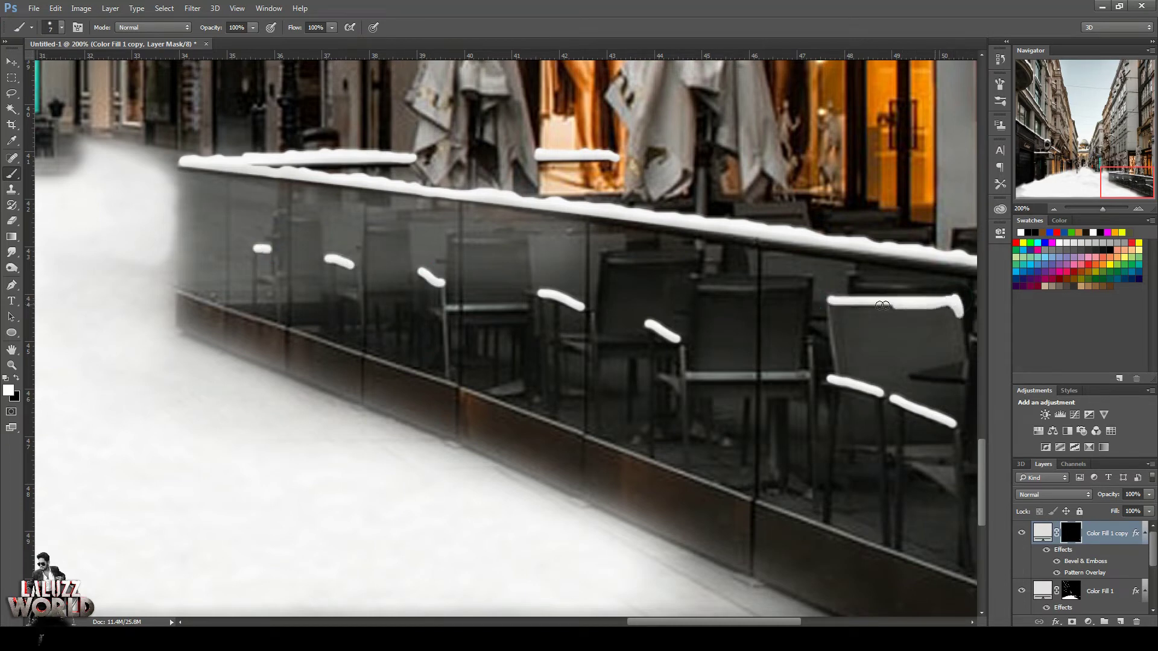
pyautogui.moveTo(832, 299); pyautogui.dragTo(828, 319)
pyautogui.moveTo(698, 277); pyautogui.dragTo(808, 275)
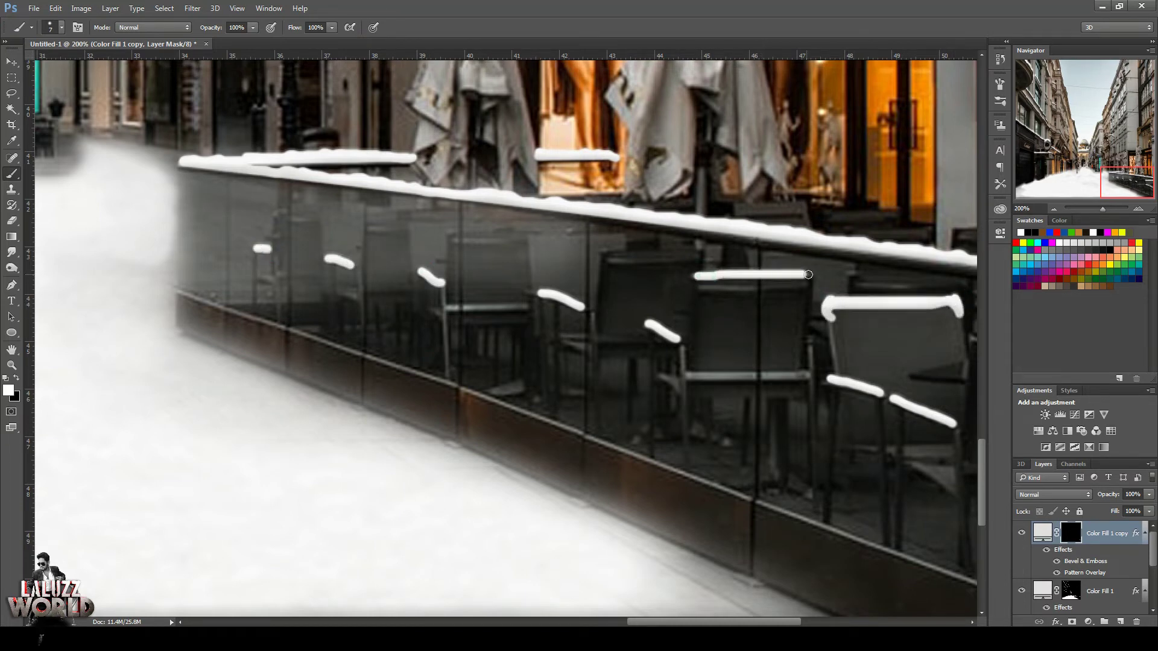
# Try the Color, Screen, Soft Light and Divide blend modes on the Color Fill 1 copy layer.
pyautogui.click(1148, 495)
pyautogui.moveTo(1148, 508)
pyautogui.mouseDown()
pyautogui.moveTo(1110, 499)
pyautogui.moveTo(1132, 526)
pyautogui.moveTo(1112, 525)
pyautogui.mouseUp()
pyautogui.click(1149, 511)
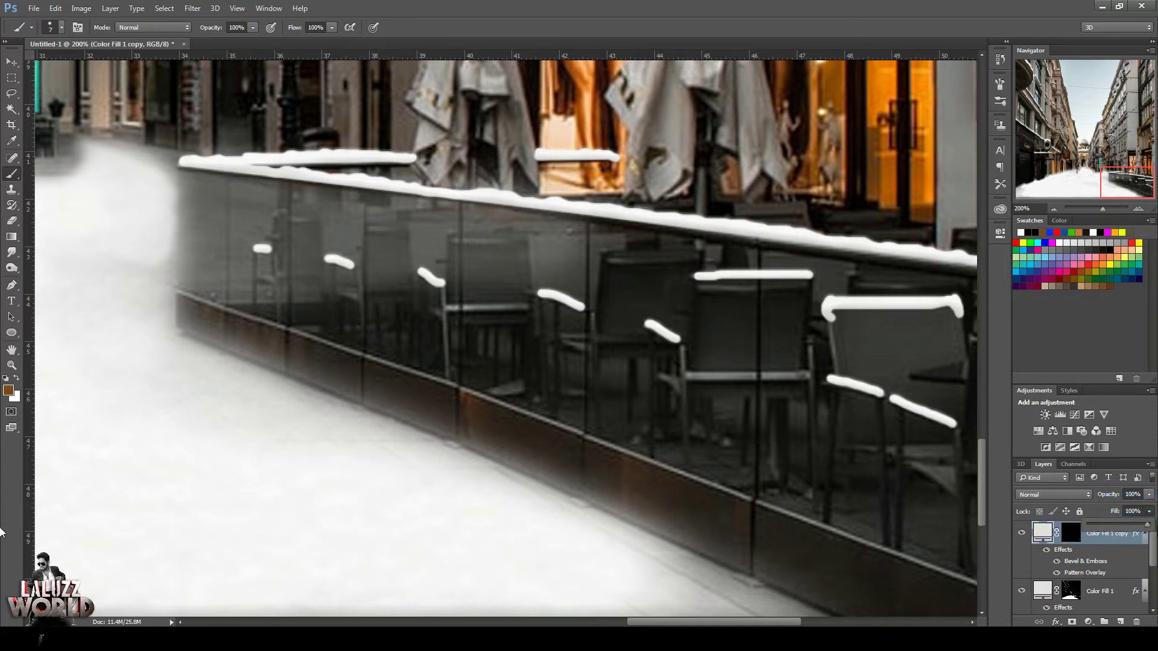
pyautogui.click(1055, 494)
pyautogui.click(1023, 477)
pyautogui.click(1070, 494)
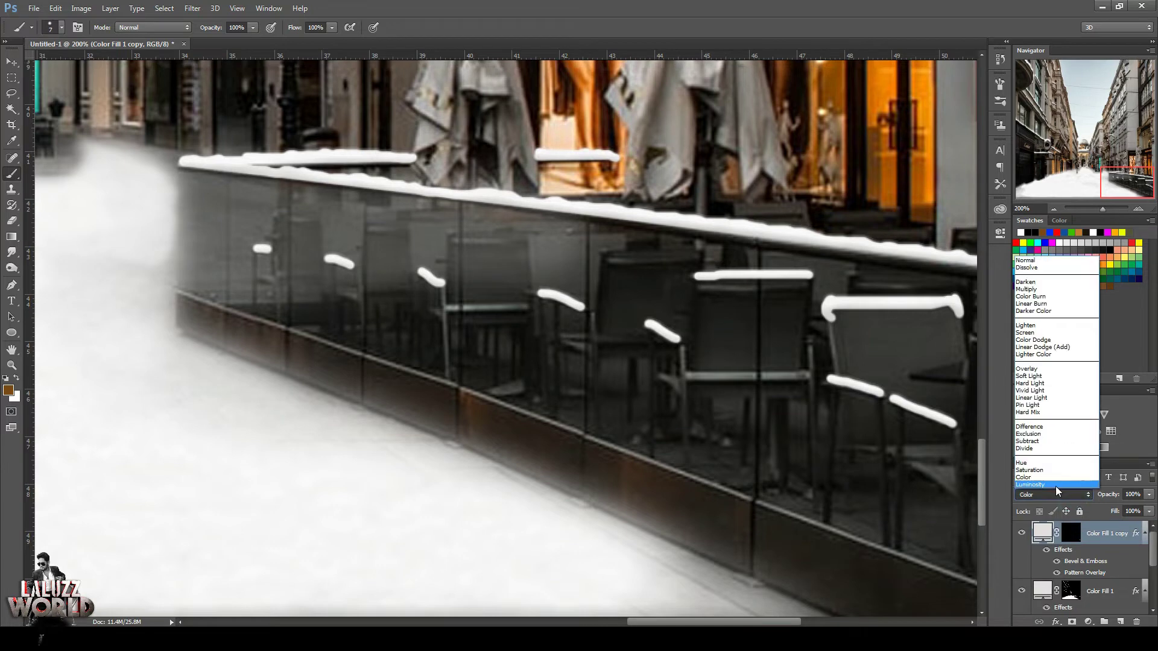
pyautogui.click(1027, 333)
pyautogui.click(1056, 495)
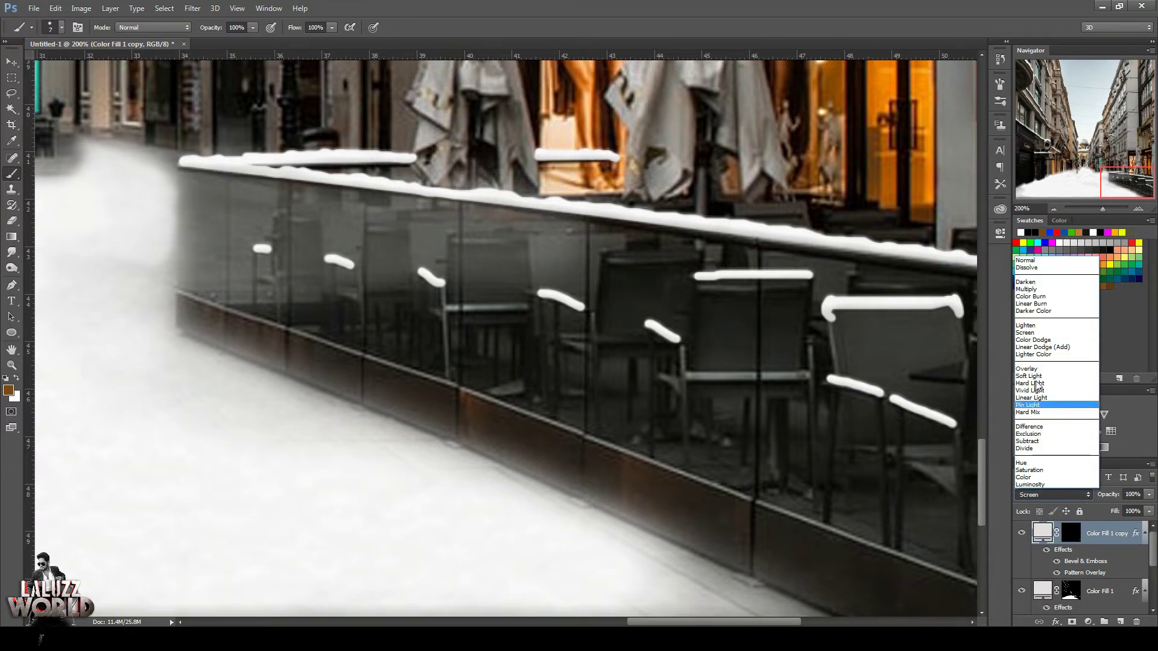
pyautogui.click(1036, 377)
pyautogui.click(19, 64)
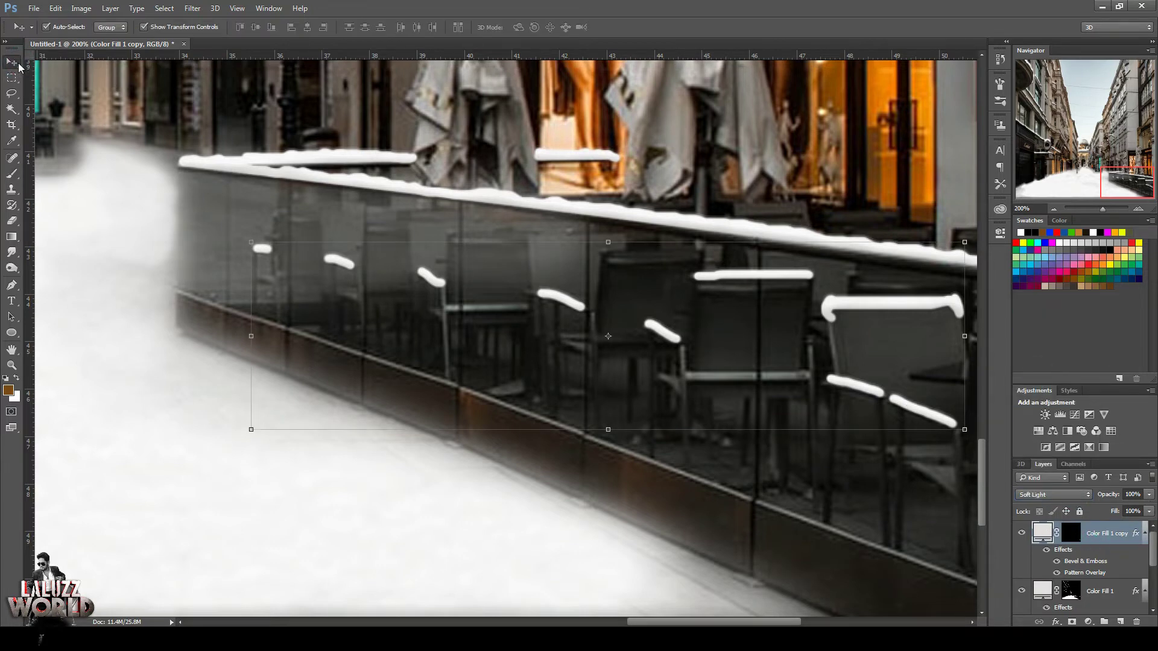
pyautogui.click(1079, 496)
pyautogui.click(1039, 447)
pyautogui.click(1062, 495)
pyautogui.click(1034, 332)
pyautogui.click(11, 174)
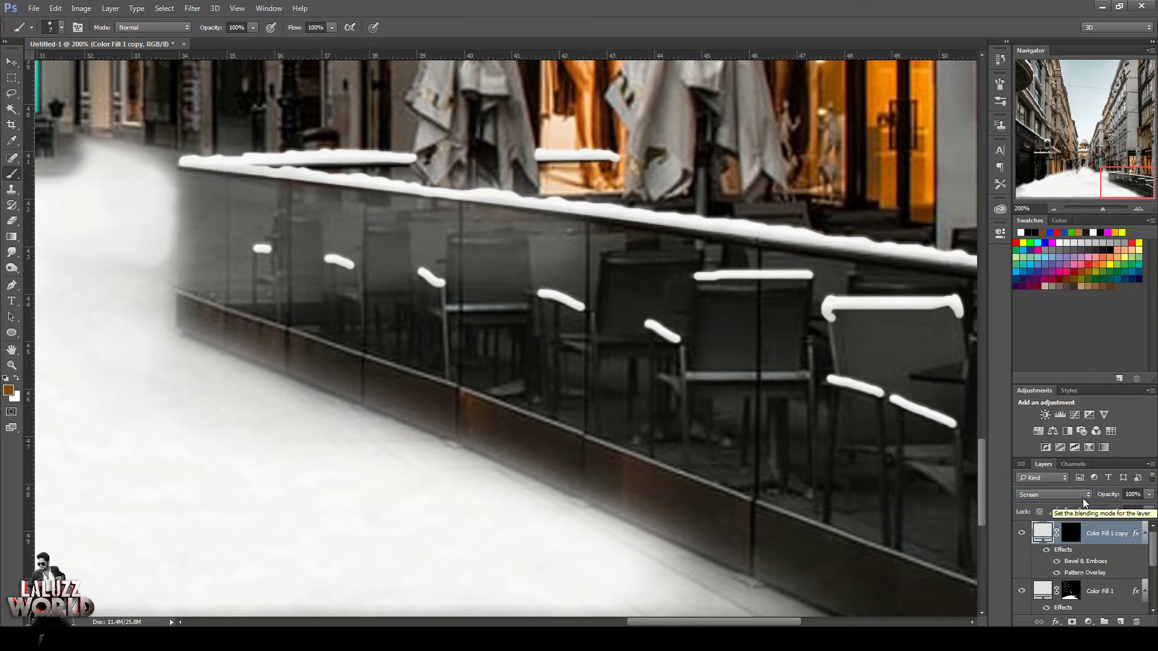
# Test the Multiply, Dissolve, Exclusion and Hard Mix blend modes on the Color Fill 1 copy layer.
pyautogui.click(1083, 496)
pyautogui.click(1031, 321)
pyautogui.click(1063, 496)
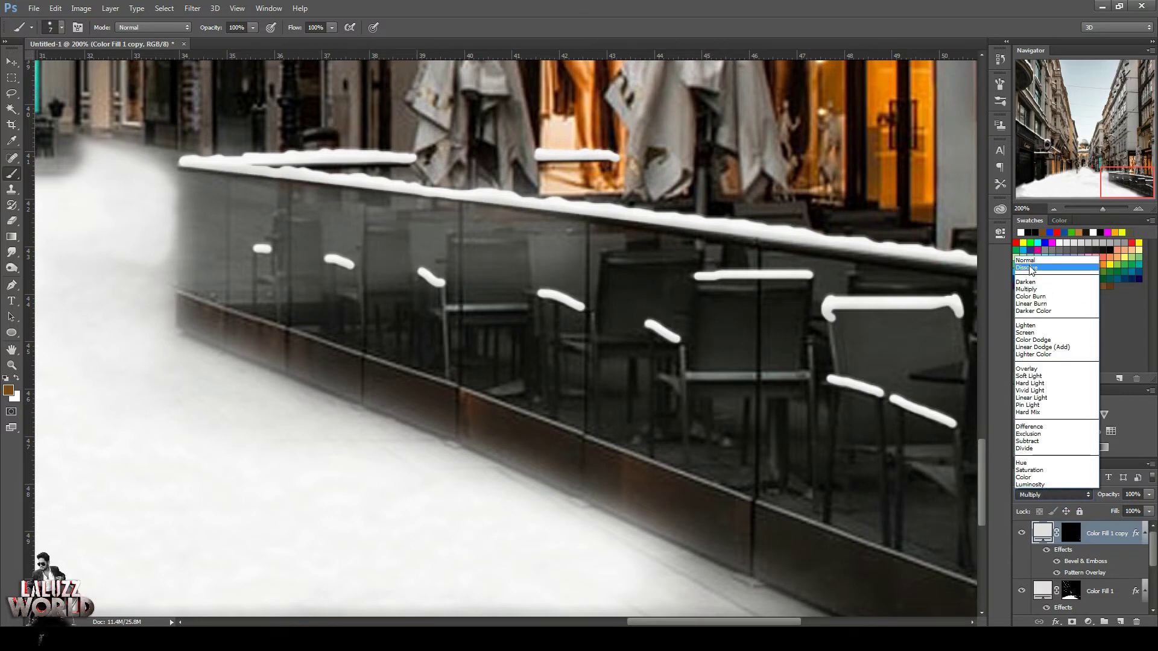
pyautogui.click(1028, 267)
pyautogui.click(1052, 495)
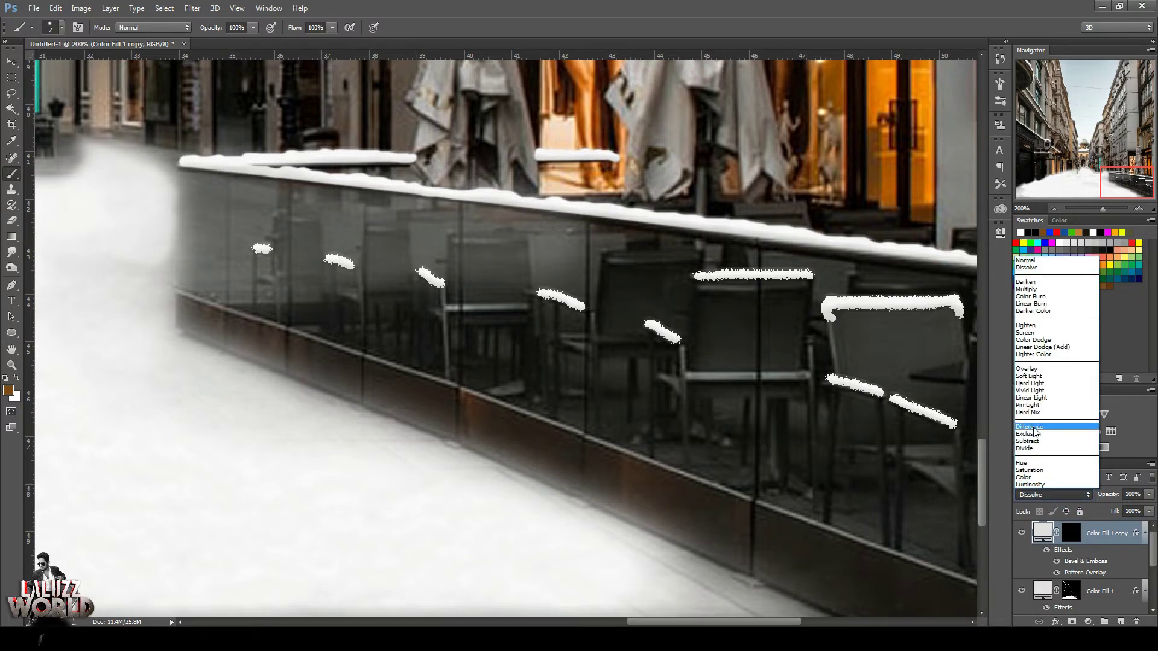
pyautogui.click(1029, 433)
pyautogui.click(1053, 495)
pyautogui.click(1029, 413)
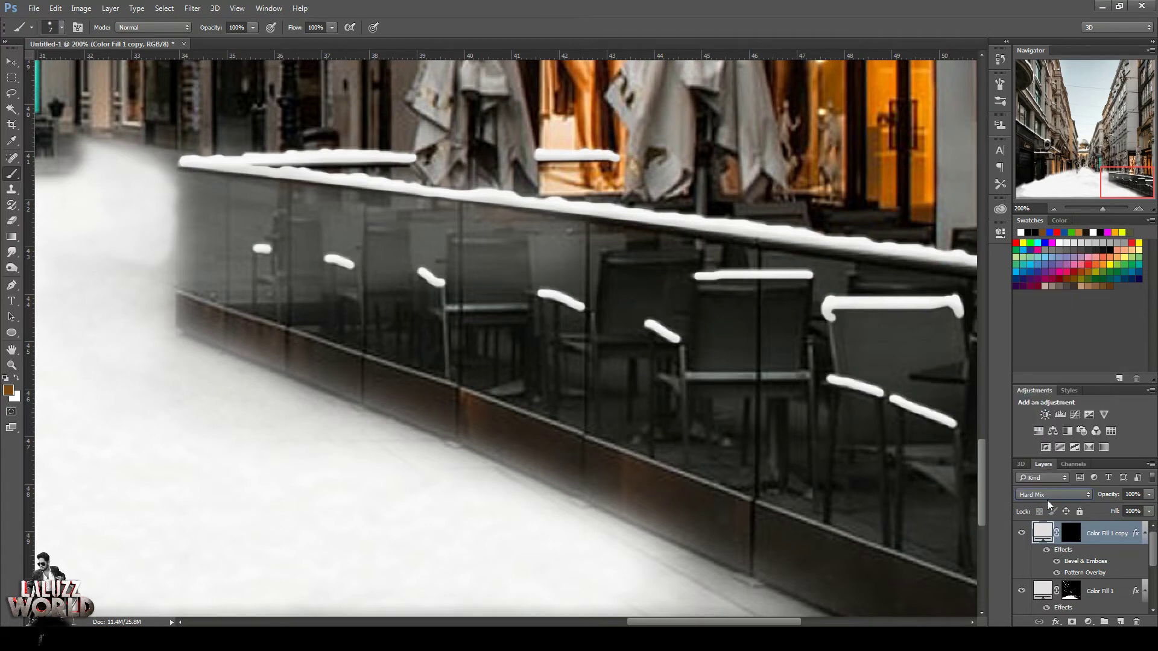
# Set the Color Fill 1 copy layer to Screen blending at 61% opacity.
pyautogui.click(1053, 496)
pyautogui.click(1028, 334)
pyautogui.click(1149, 494)
pyautogui.moveTo(1150, 509)
pyautogui.mouseDown()
pyautogui.moveTo(1113, 511)
pyautogui.moveTo(1125, 511)
pyautogui.mouseUp()
# Try painting snow on the chair back above the barrier using the Color Fill 1 copy mask.
pyautogui.click(1071, 532)
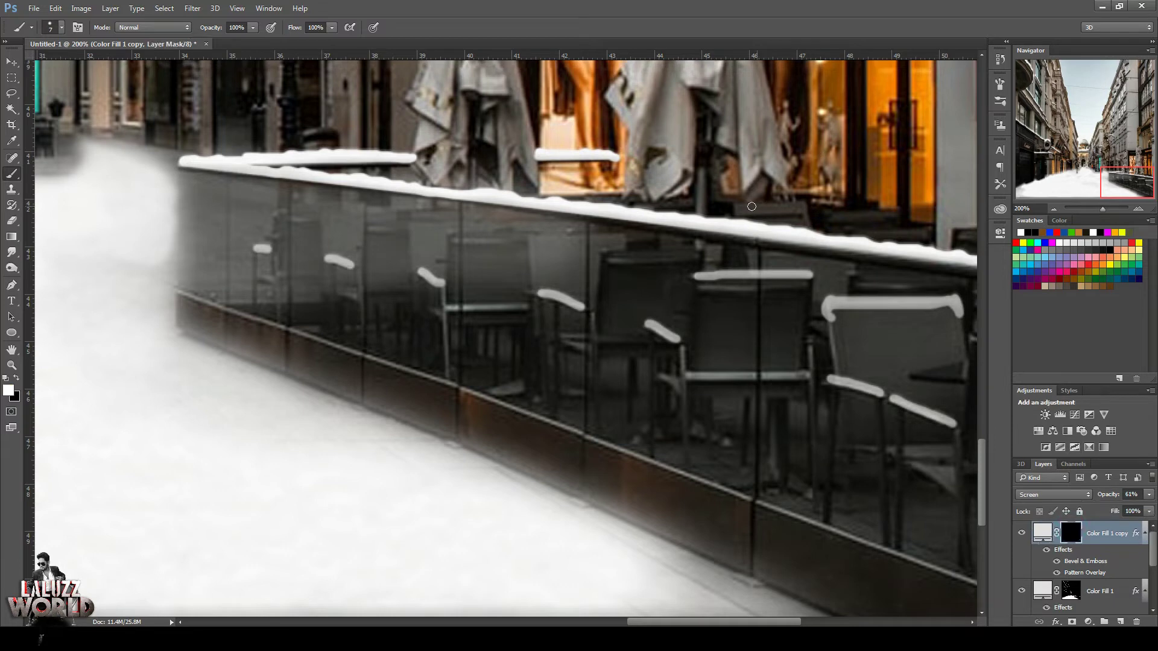
pyautogui.moveTo(736, 205)
pyautogui.mouseDown()
pyautogui.moveTo(805, 202)
pyautogui.moveTo(735, 207)
pyautogui.mouseUp()
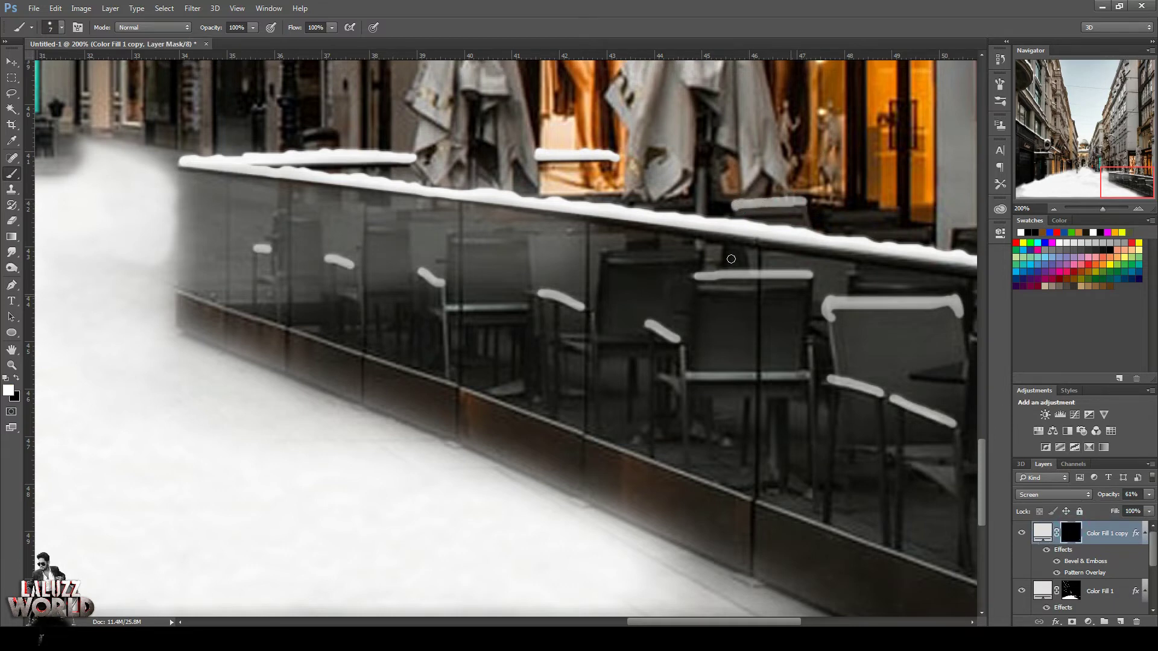
pyautogui.hotkey('ctrl', 'z')
# Paint snow on the chair tops that rise above the glass barrier, using the original Color Fill 1 mask.
pyautogui.click(1071, 591)
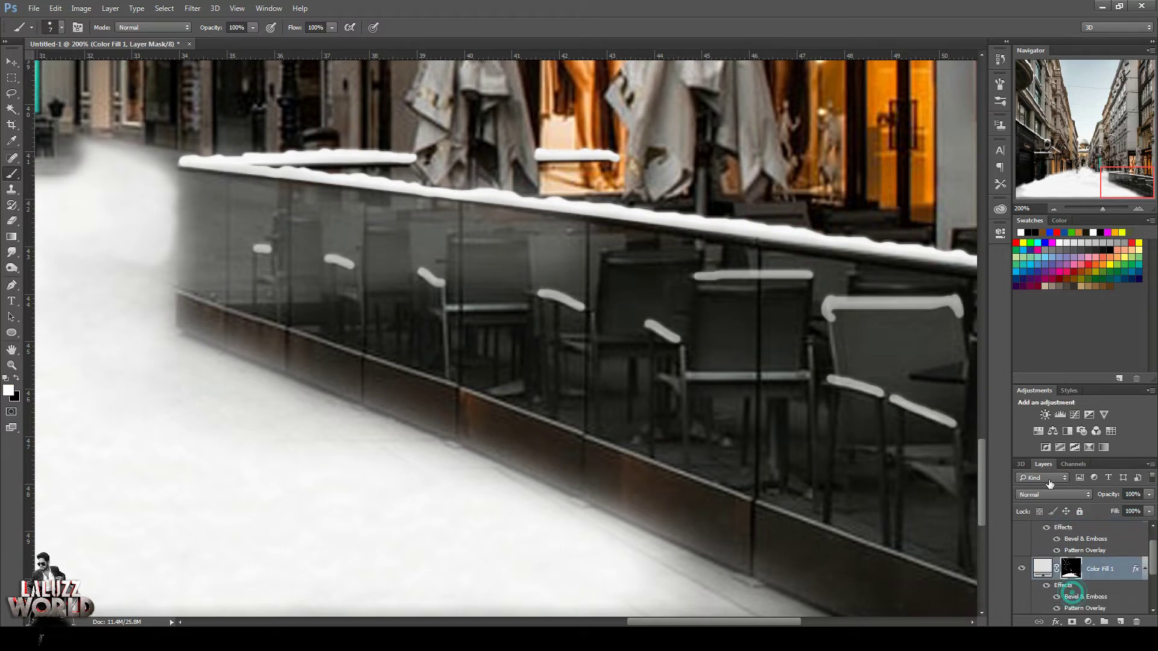
pyautogui.moveTo(735, 205); pyautogui.dragTo(802, 203)
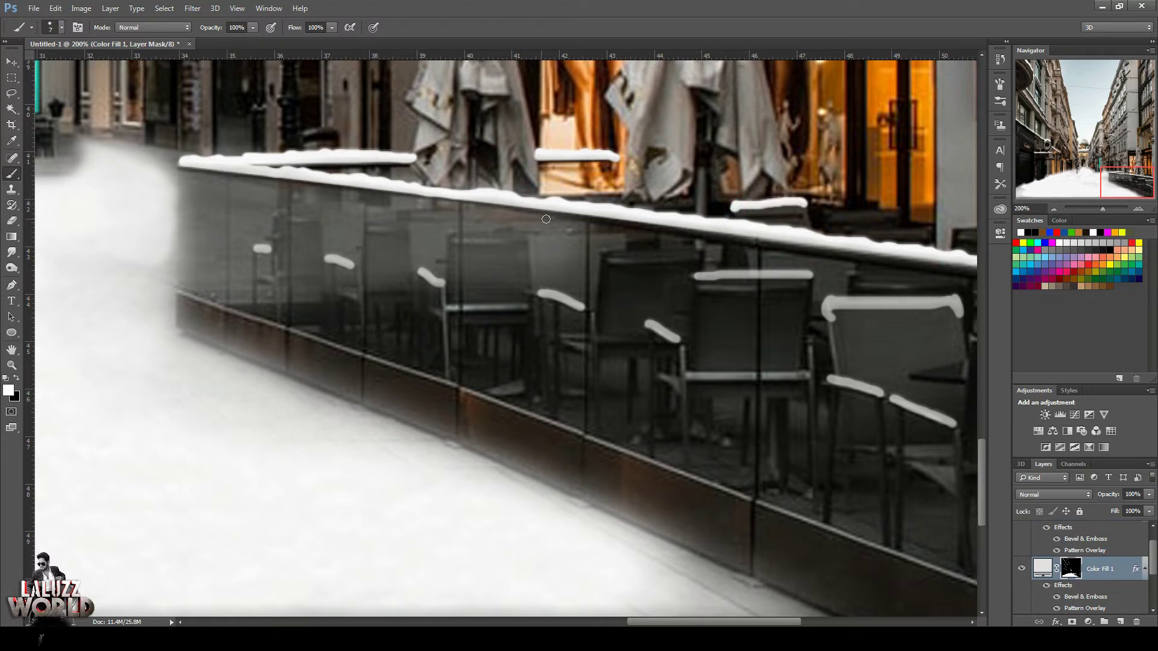
pyautogui.moveTo(956, 227)
pyautogui.mouseDown()
pyautogui.moveTo(967, 232)
pyautogui.moveTo(959, 233)
pyautogui.mouseUp()
# On the Color Fill 1 copy mask, paint fainter snow along the three remaining middle chair backrests behind the glass.
pyautogui.scroll(1, 1102, 528)
pyautogui.click(1066, 533)
pyautogui.moveTo(603, 249)
pyautogui.mouseDown()
pyautogui.moveTo(696, 251)
pyautogui.moveTo(605, 252)
pyautogui.moveTo(758, 249)
pyautogui.mouseUp()
pyautogui.hotkey('ctrl', 'z')
pyautogui.moveTo(529, 235); pyautogui.dragTo(624, 238)
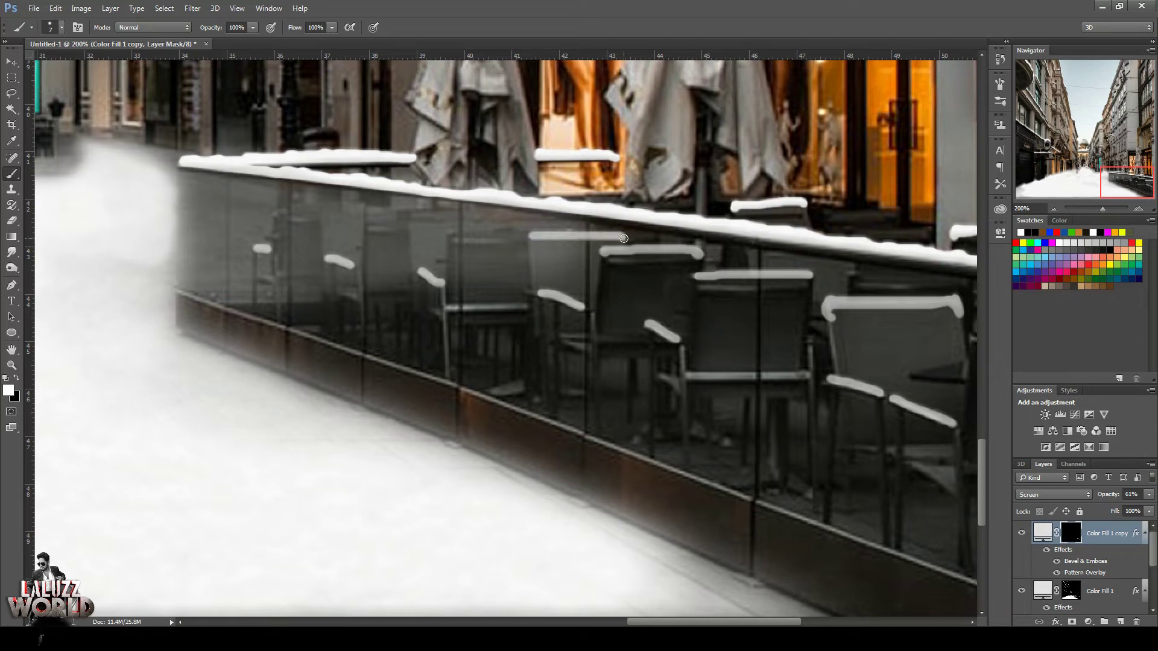
pyautogui.moveTo(451, 234)
pyautogui.mouseDown()
pyautogui.moveTo(523, 233)
pyautogui.moveTo(452, 234)
pyautogui.mouseUp()
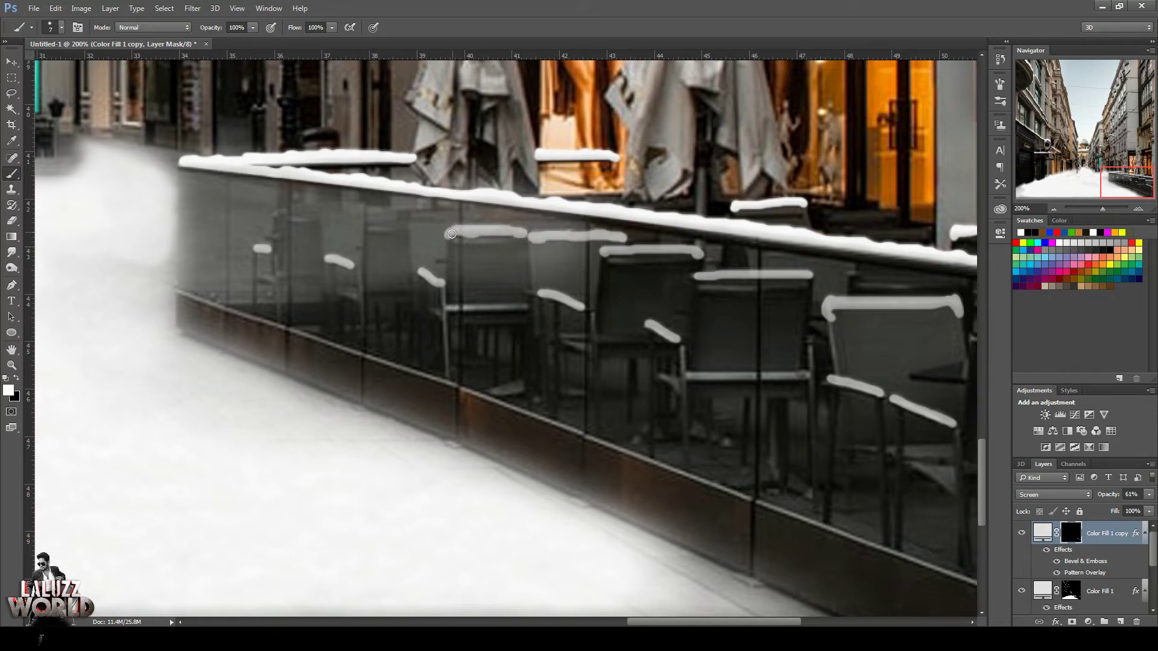
# Enlarge the brush to 20 px and paint a thick band of snow along the glass barrier's top rail on the Color Fill 1 mask.
pyautogui.click(1068, 594)
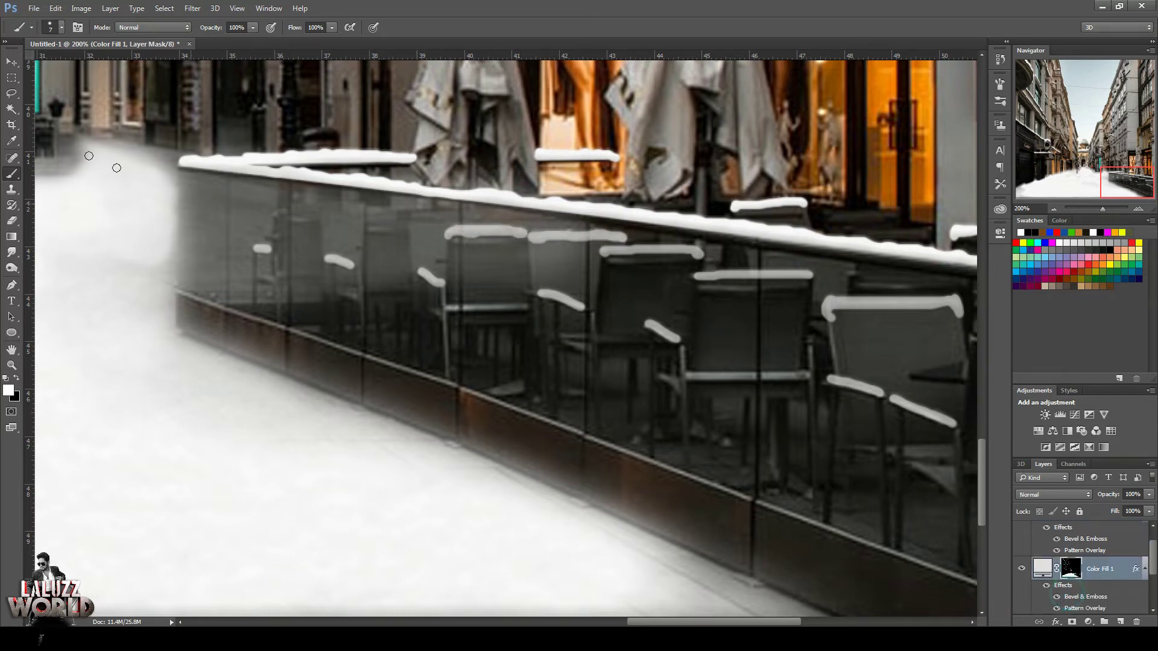
pyautogui.click(61, 27)
pyautogui.press('Escape')
pyautogui.press(']')
pyautogui.moveTo(186, 176)
pyautogui.mouseDown()
pyautogui.moveTo(238, 183)
pyautogui.moveTo(190, 175)
pyautogui.moveTo(263, 205)
pyautogui.moveTo(329, 191)
pyautogui.moveTo(573, 214)
pyautogui.moveTo(924, 270)
pyautogui.moveTo(217, 202)
pyautogui.moveTo(186, 178)
pyautogui.moveTo(189, 192)
pyautogui.moveTo(412, 212)
pyautogui.mouseUp()
pyautogui.hotkey('ctrl', 'z')
# Try painting snow at the far end of the glass barrier's base with the 20 px brush.
pyautogui.click(62, 28)
pyautogui.moveTo(181, 335); pyautogui.dragTo(199, 342)
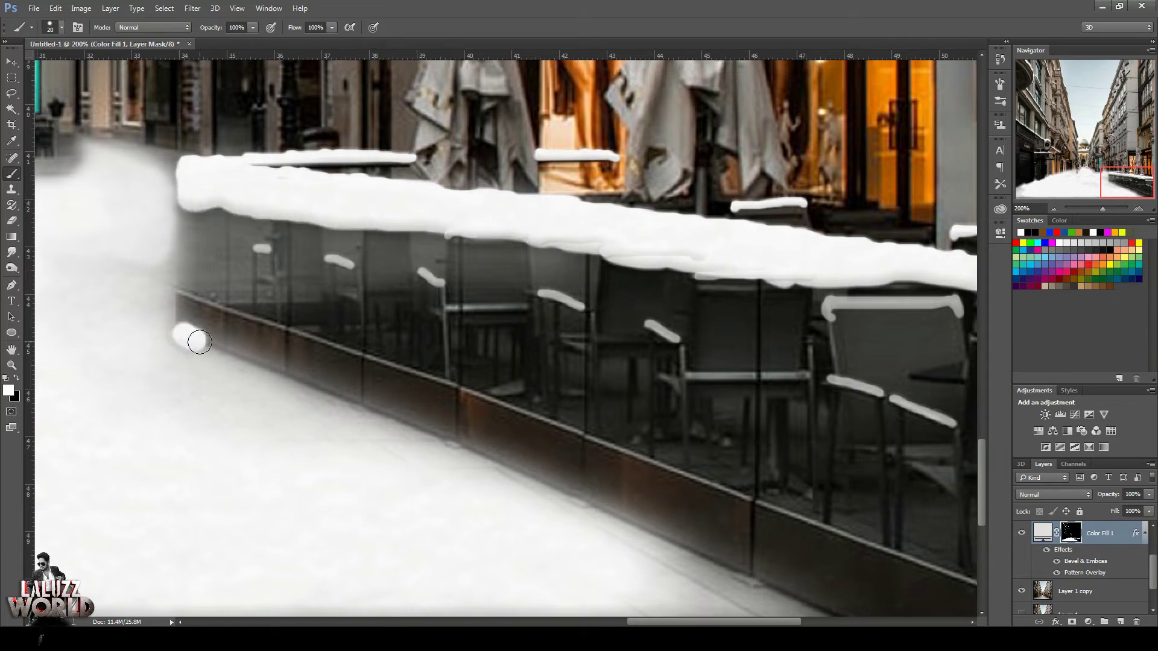
pyautogui.hotkey('ctrl', 'z')
# Choose the 65 px brush preset, reduce it to 30 px, and paint piled snow along the base of the glass barrier.
pyautogui.click(60, 28)
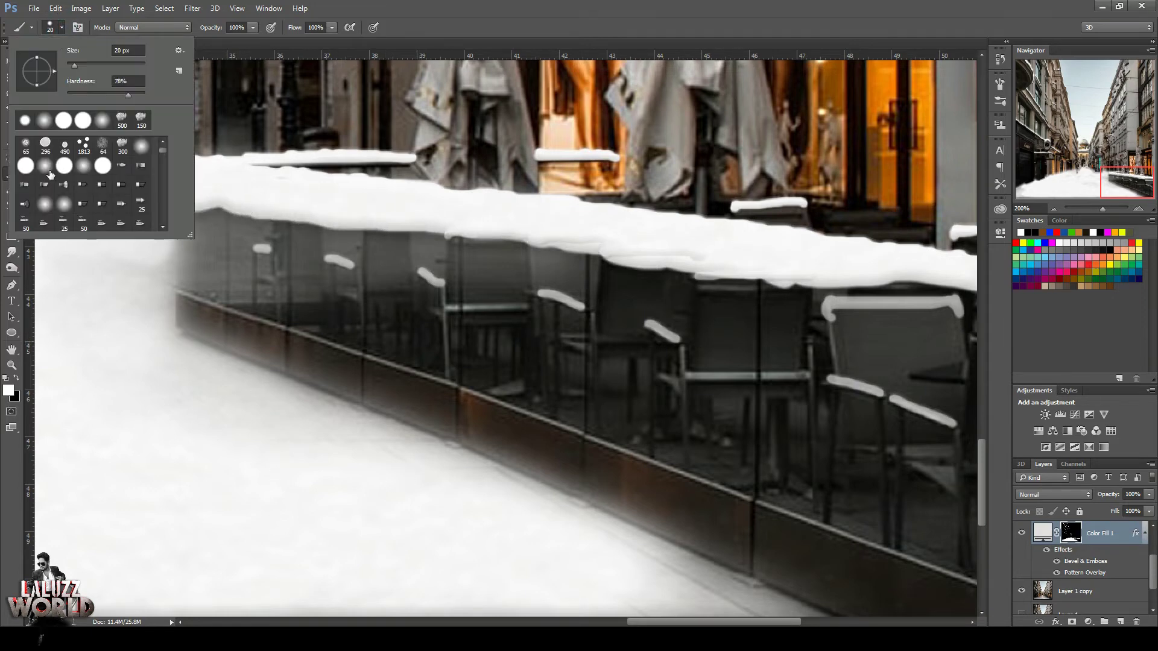
pyautogui.doubleClick(25, 143)
pyautogui.moveTo(184, 333); pyautogui.dragTo(233, 385)
pyautogui.hotkey('ctrl', 'z')
pyautogui.press('[')
pyautogui.press('[')
pyautogui.press('[')
pyautogui.press('[')
pyautogui.moveTo(185, 336); pyautogui.dragTo(874, 612)
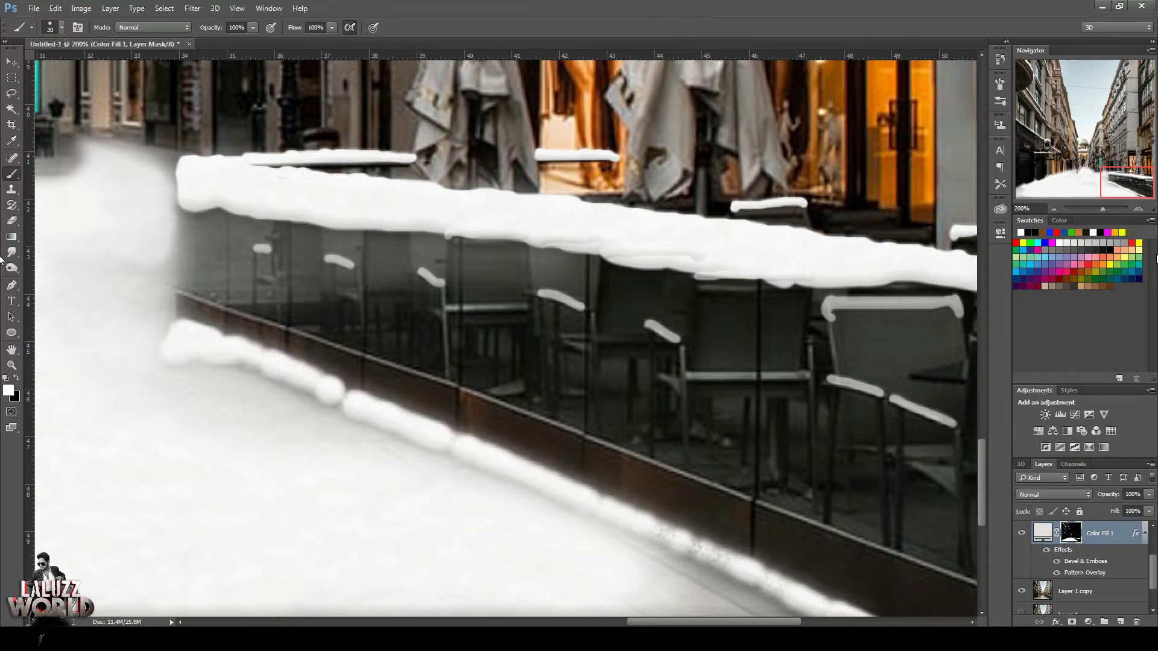
# Enlarge the brush to 80 px and fill the thin snow on the pavement beside the barrier and at its far end.
pyautogui.click(1054, 207)
pyautogui.click(1054, 208)
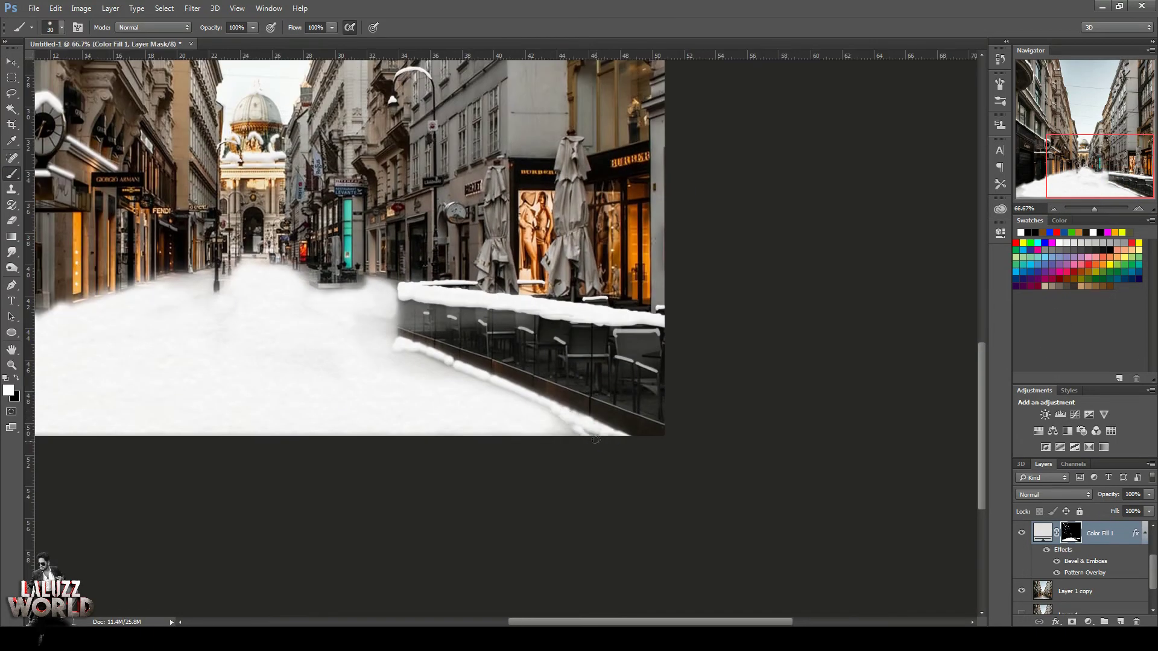
pyautogui.press(']')
pyautogui.press(']')
pyautogui.press(']')
pyautogui.press(']')
pyautogui.press(']')
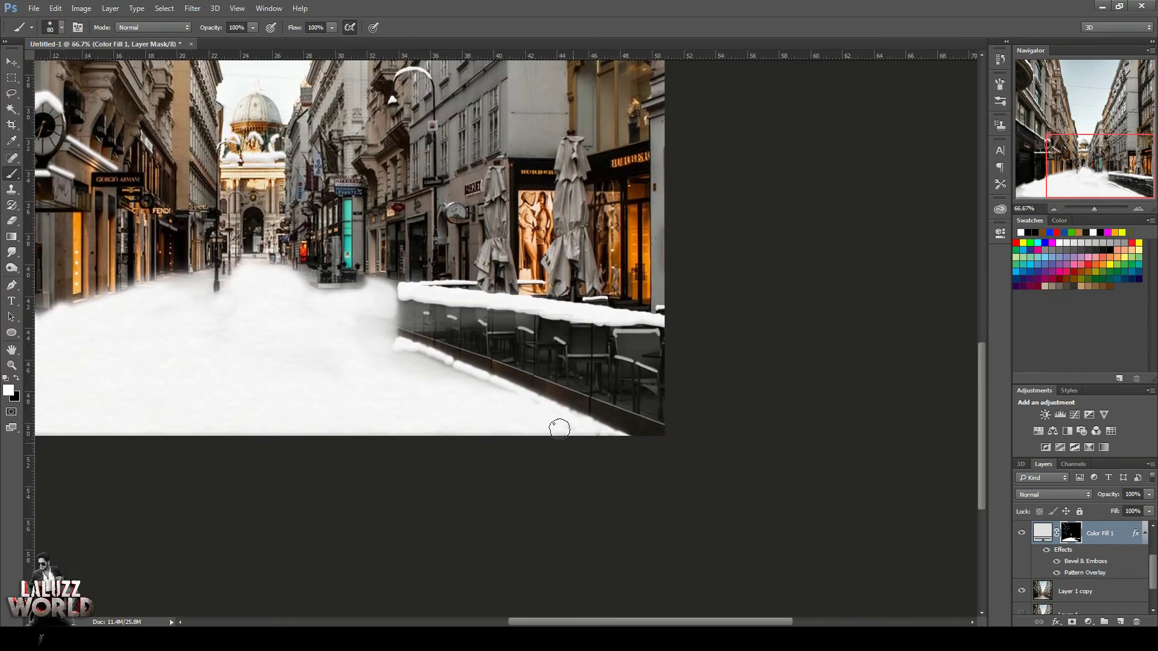
pyautogui.moveTo(467, 382); pyautogui.dragTo(422, 375)
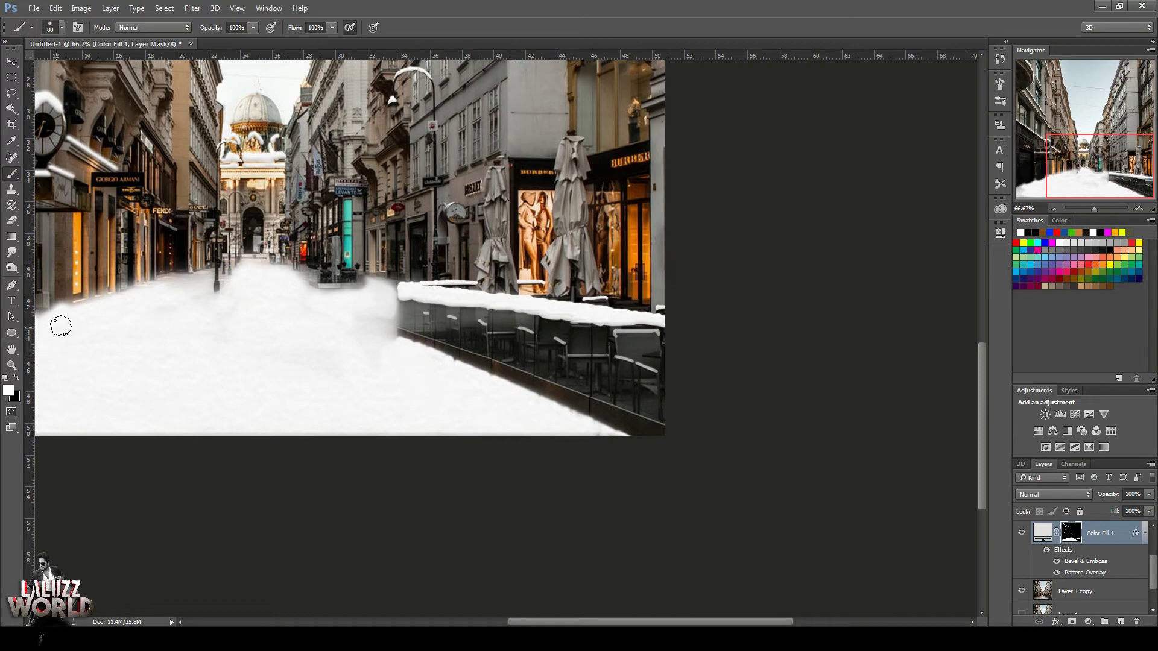
pyautogui.moveTo(350, 311)
pyautogui.mouseDown()
pyautogui.moveTo(372, 300)
pyautogui.moveTo(349, 300)
pyautogui.moveTo(379, 328)
pyautogui.mouseUp()
pyautogui.moveTo(1125, 160); pyautogui.dragTo(1137, 104)
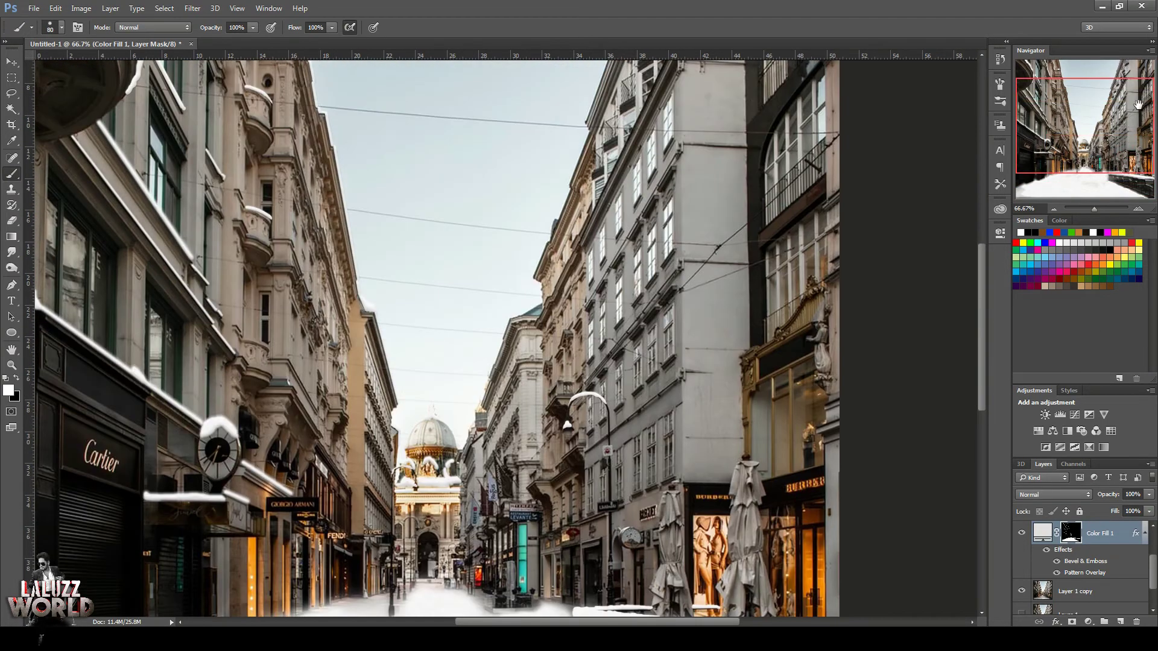
# Save the document as a Photoshop file named Untitled-1.
pyautogui.hotkey('ctrl', 's')
pyautogui.press('Return')
pyautogui.press('Return')
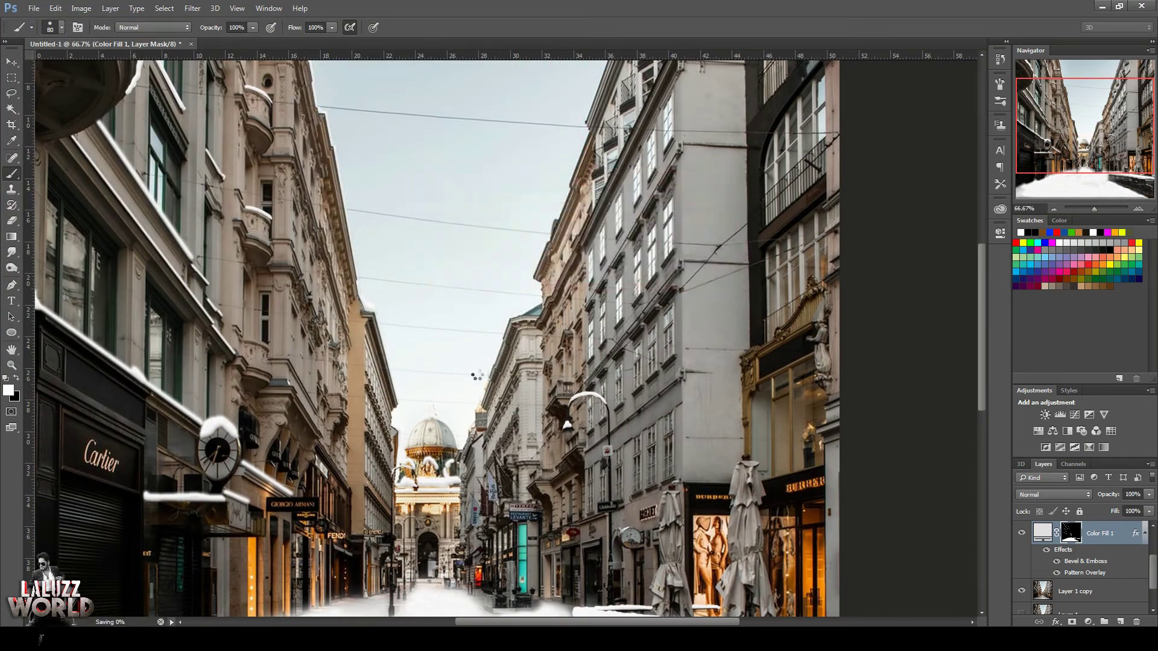
# Choose a solid round brush, reduce it to 8 px, and paint snow along the upper rooflines of the beige and grey buildings.
pyautogui.moveTo(1139, 158); pyautogui.dragTo(1136, 118)
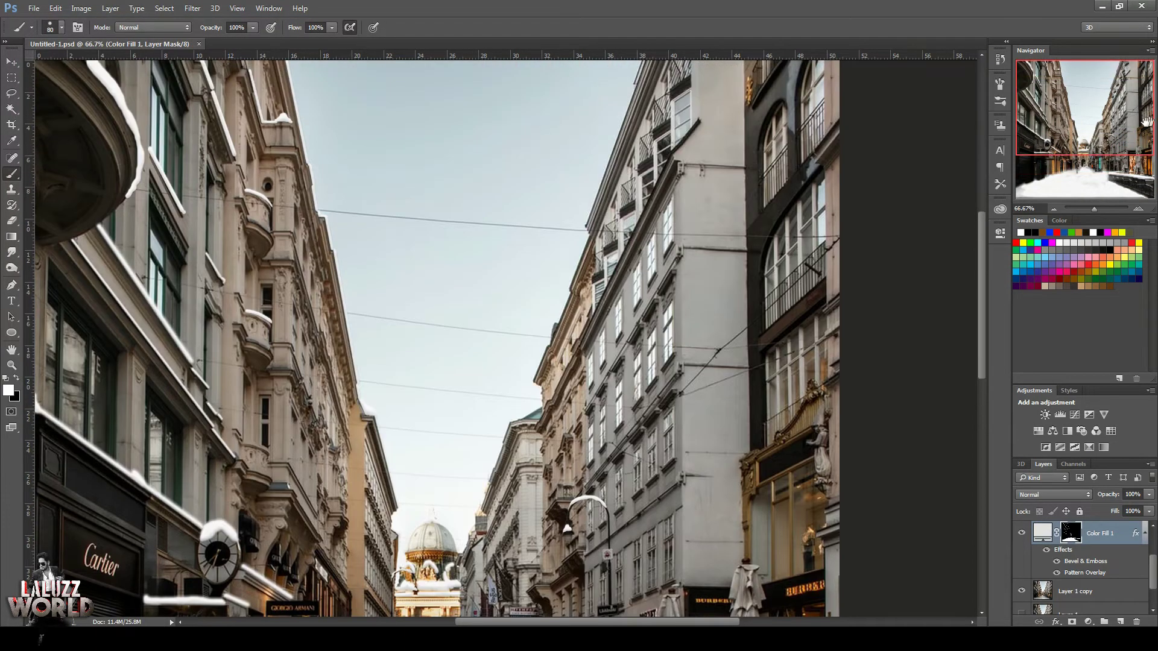
pyautogui.click(58, 28)
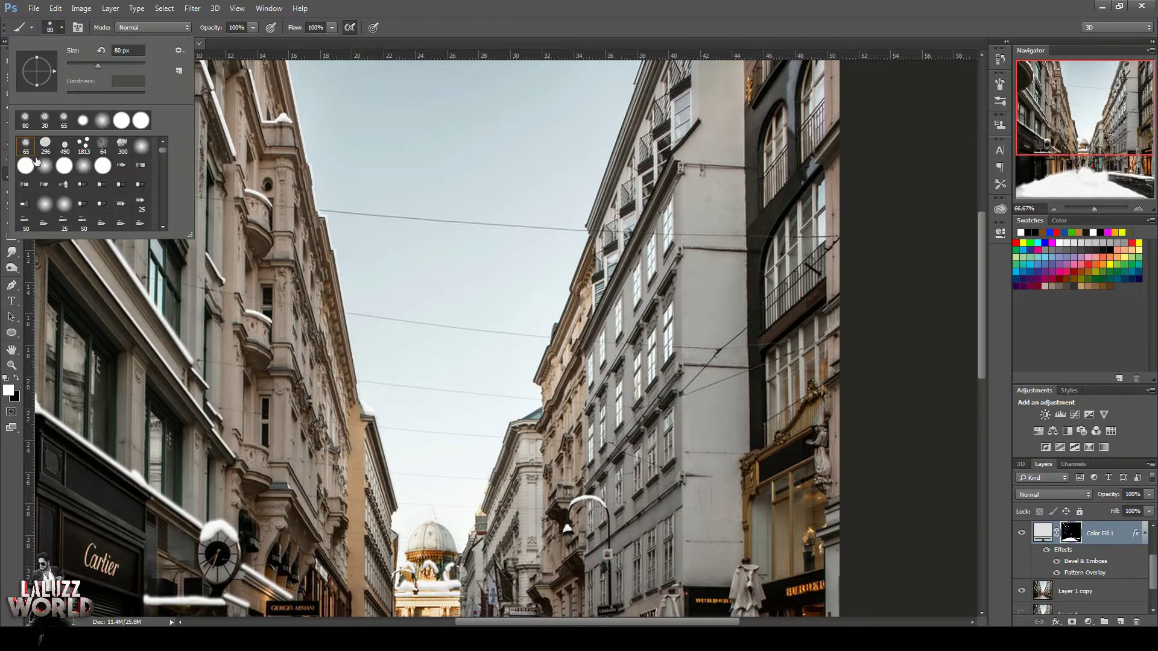
pyautogui.click(83, 120)
pyautogui.click(664, 17)
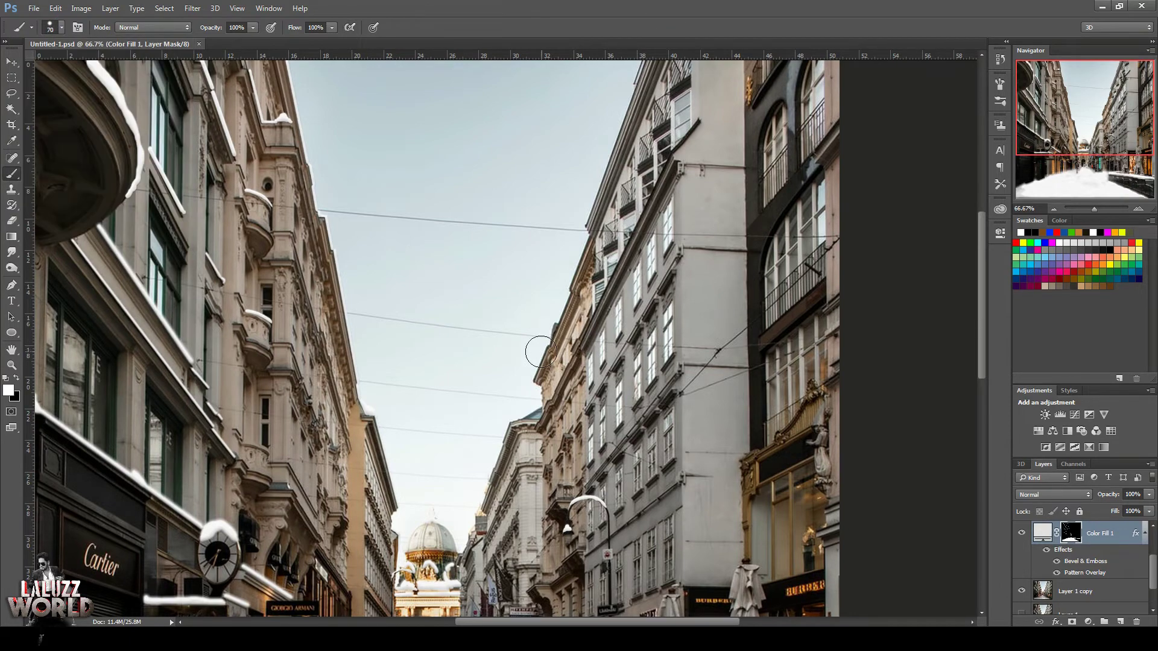
pyautogui.moveTo(479, 506)
pyautogui.mouseDown()
pyautogui.moveTo(513, 439)
pyautogui.moveTo(509, 421)
pyautogui.moveTo(541, 404)
pyautogui.moveTo(532, 381)
pyautogui.moveTo(548, 349)
pyautogui.moveTo(530, 378)
pyautogui.moveTo(572, 296)
pyautogui.mouseUp()
pyautogui.hotkey('ctrl', 'z')
pyautogui.click(530, 379)
pyautogui.moveTo(582, 250)
pyautogui.mouseDown()
pyautogui.moveTo(612, 130)
pyautogui.moveTo(635, 83)
pyautogui.mouseUp()
# Add a small patch of snow on the beige building's roof cornice beside the sky, using the 8 px brush.
pyautogui.click(1054, 208)
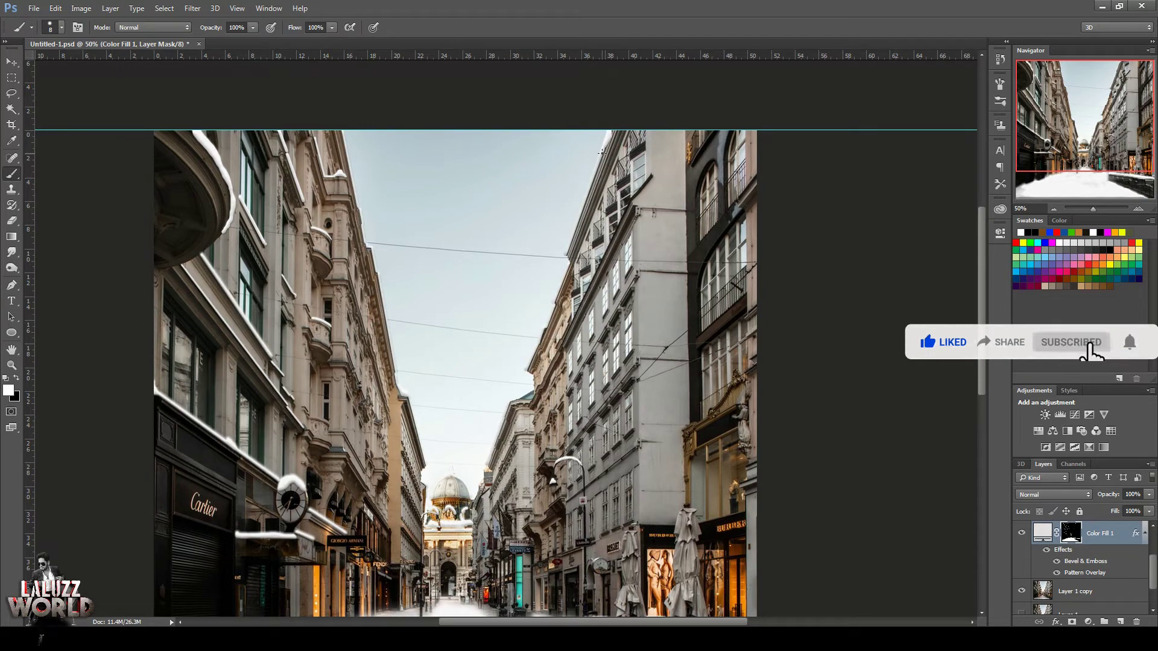
pyautogui.click(1138, 209)
pyautogui.click(1138, 209)
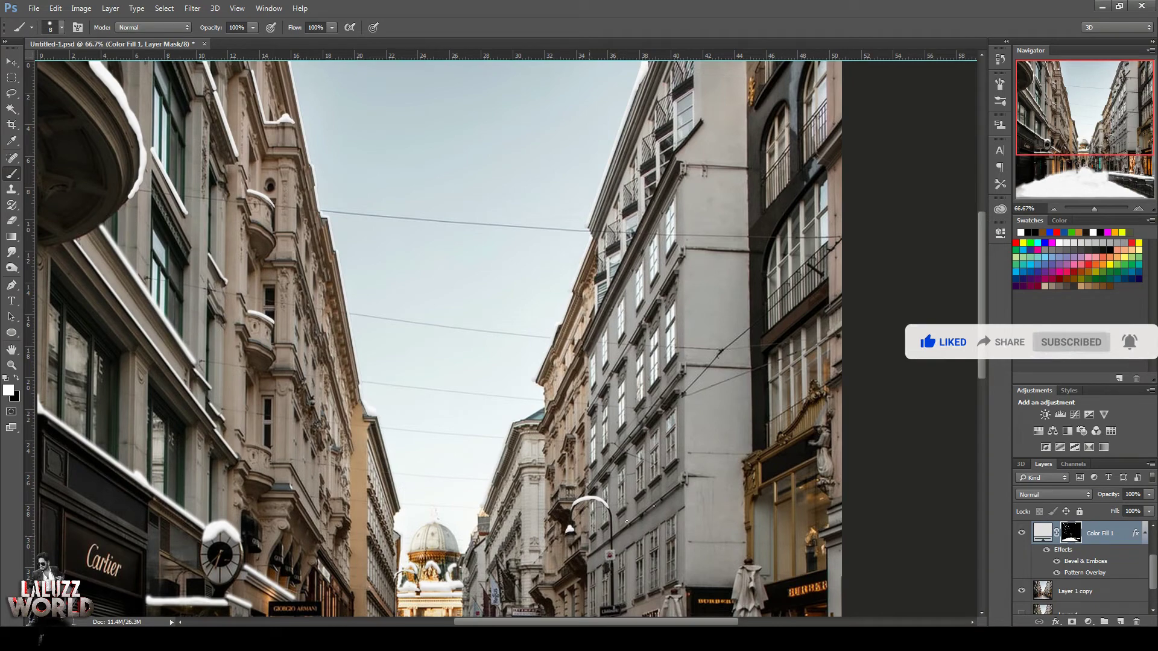
pyautogui.keyDown('shift'); pyautogui.click(554, 398); pyautogui.keyUp('shift')
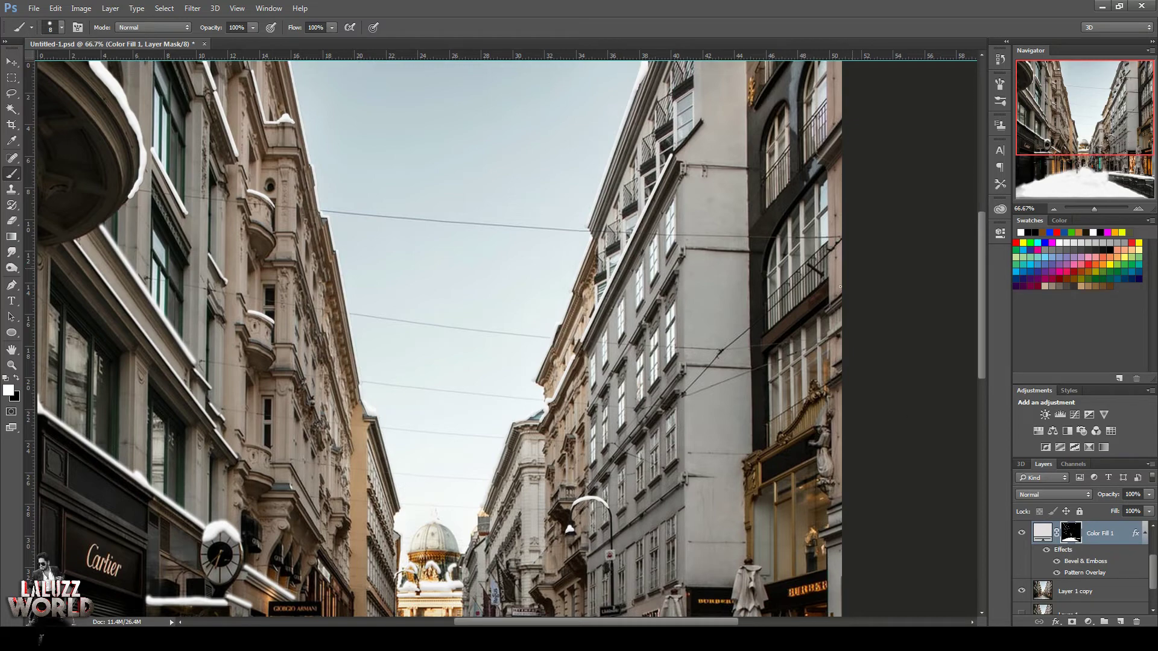
# Enlarge the brush to 25 px and paint snow caps over the tops of the two closed café umbrellas.
pyautogui.scroll(-5, 632, 426)
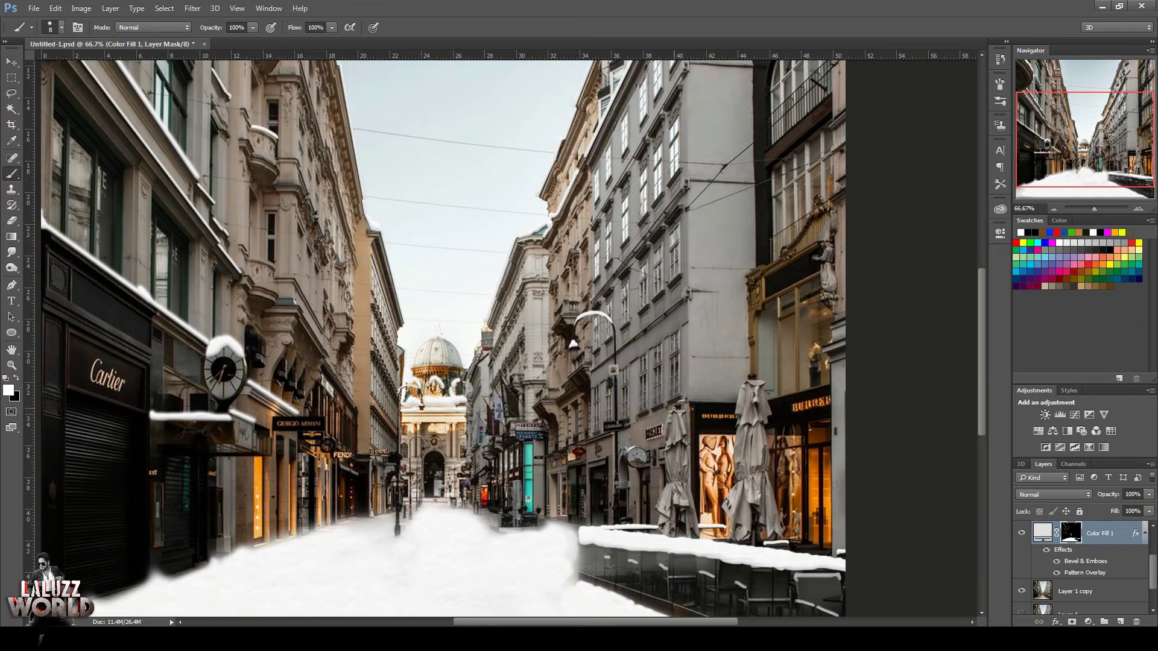
pyautogui.moveTo(676, 415)
pyautogui.mouseDown()
pyautogui.moveTo(666, 430)
pyautogui.moveTo(685, 439)
pyautogui.moveTo(683, 462)
pyautogui.moveTo(679, 436)
pyautogui.mouseUp()
pyautogui.moveTo(743, 415)
pyautogui.mouseDown()
pyautogui.moveTo(759, 382)
pyautogui.moveTo(766, 408)
pyautogui.moveTo(752, 389)
pyautogui.moveTo(747, 400)
pyautogui.moveTo(764, 437)
pyautogui.mouseUp()
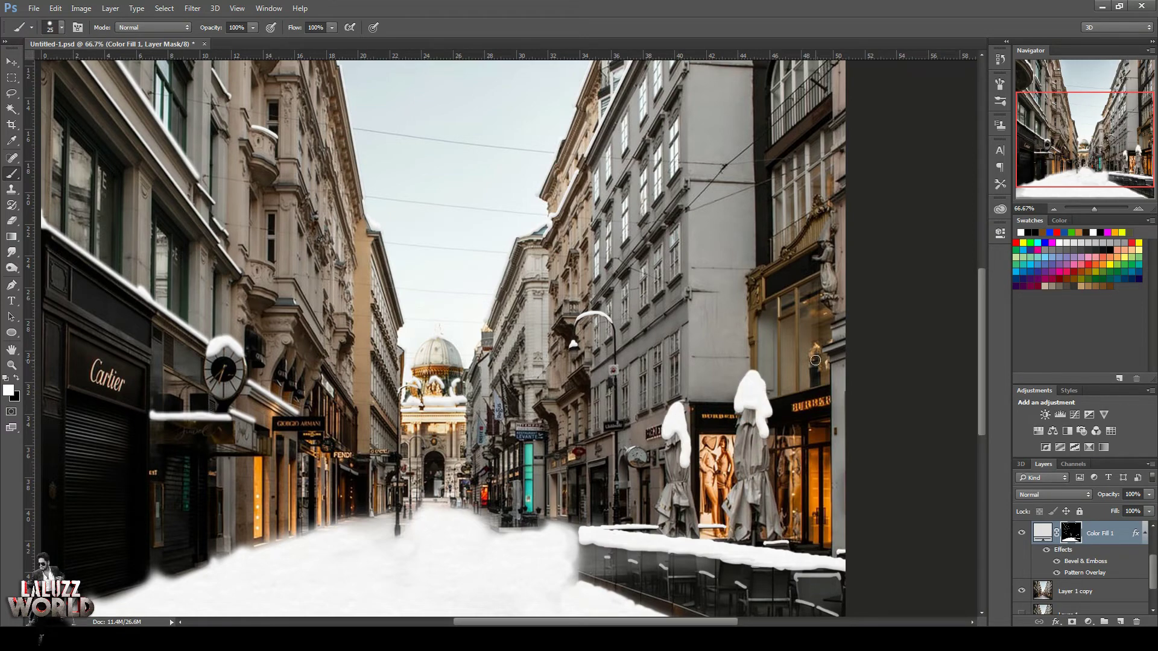
# Reduce the brush to 6 px and paint snow on the Burberry storefront's ledge, nearby shop ledges and the grey building's middle cornice.
pyautogui.scroll(3, 645, 411)
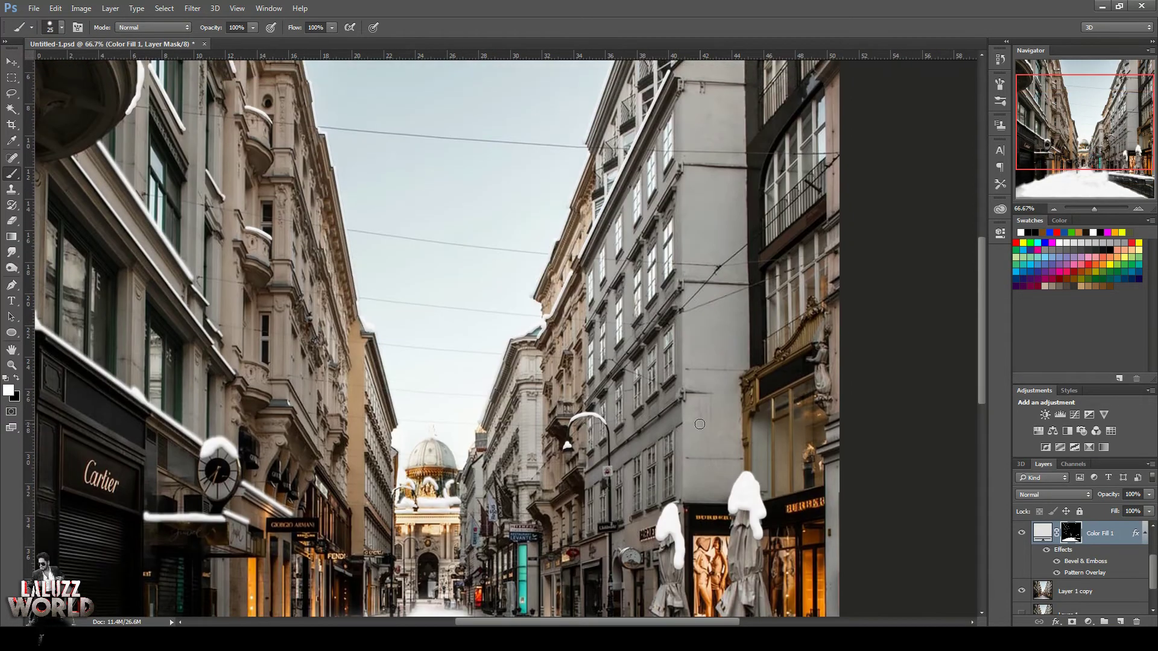
pyautogui.keyDown('shift'); pyautogui.click(725, 501); pyautogui.keyUp('shift')
pyautogui.moveTo(632, 514); pyautogui.dragTo(676, 496)
pyautogui.moveTo(578, 542); pyautogui.dragTo(601, 535)
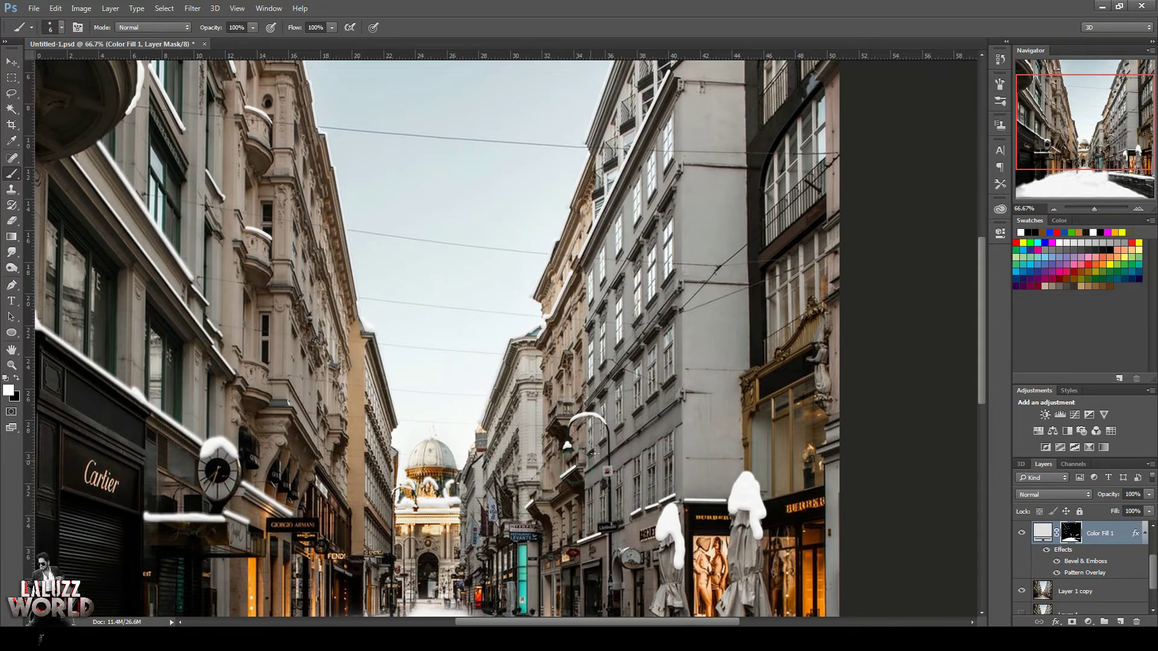
pyautogui.keyDown('shift'); pyautogui.click(676, 290); pyautogui.keyUp('shift')
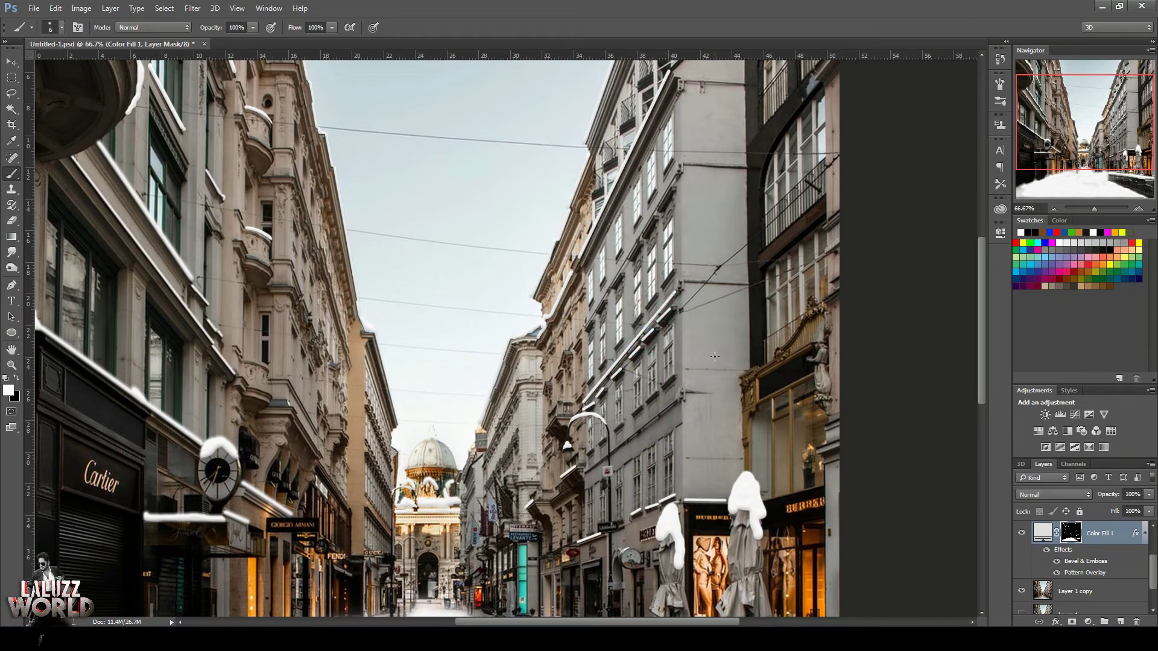
# Paint snow on the grey building's upper cornice, the black building's end ledges and the statue beside the shop window.
pyautogui.scroll(3, 714, 357)
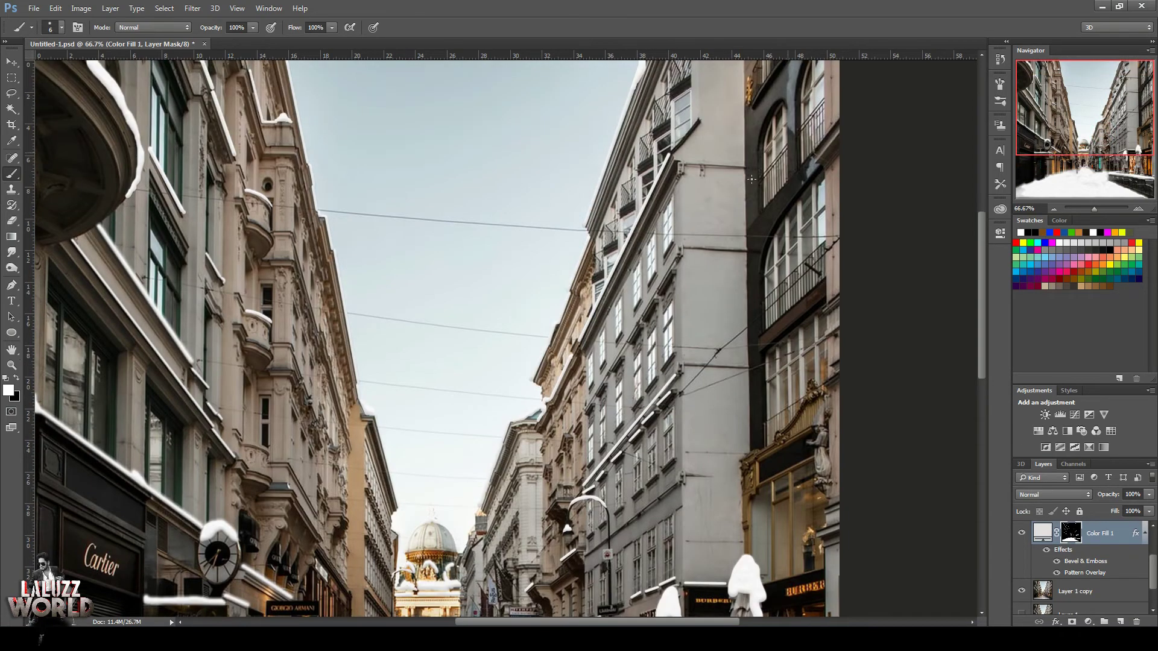
pyautogui.moveTo(845, 117); pyautogui.dragTo(823, 146)
pyautogui.moveTo(840, 291); pyautogui.dragTo(822, 309)
pyautogui.moveTo(830, 413); pyautogui.dragTo(821, 414)
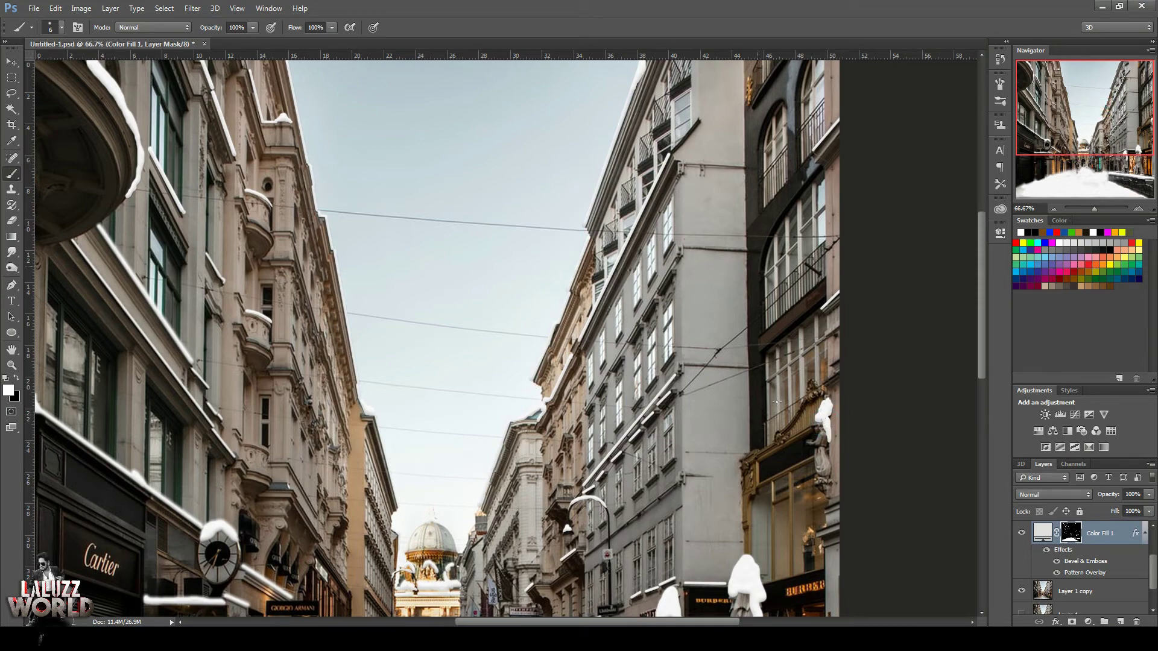
# Paint snow along the gilded pediment above the corner shop window, comparing the strokes by undoing and redoing them.
pyautogui.moveTo(825, 565); pyautogui.dragTo(761, 576)
pyautogui.moveTo(814, 456); pyautogui.dragTo(758, 483)
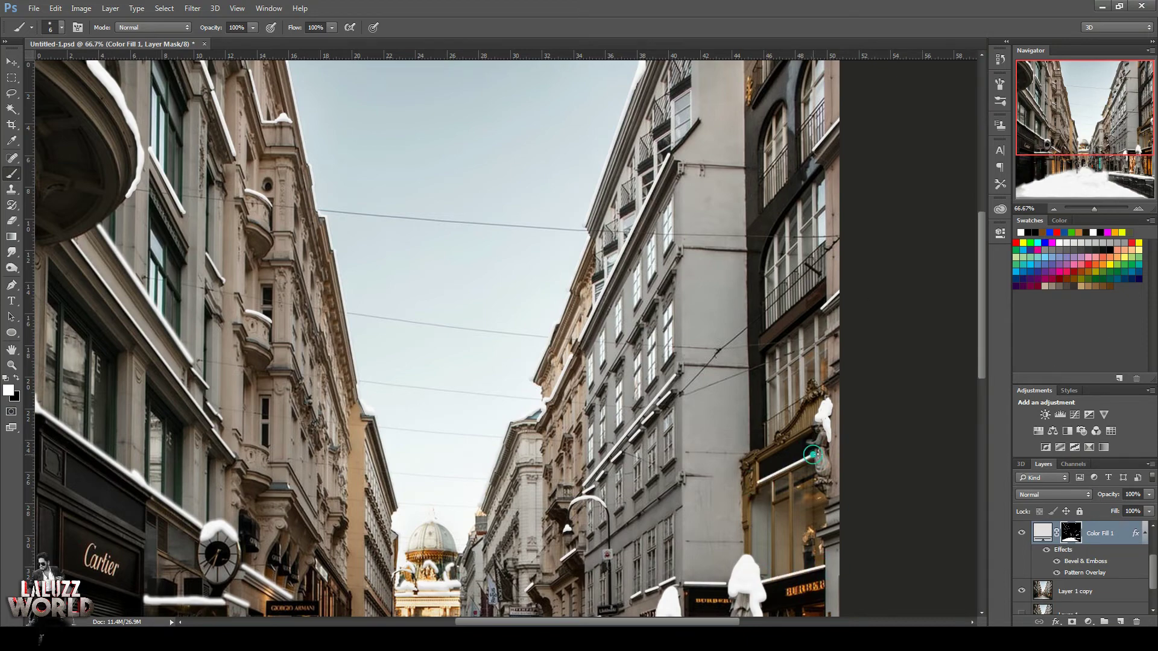
pyautogui.moveTo(787, 435); pyautogui.dragTo(818, 454)
pyautogui.hotkey('ctrl', 'alt', 'z')
pyautogui.hotkey('ctrl', 'alt', 'z')
pyautogui.hotkey('ctrl', 'shift', 'z')
pyautogui.hotkey('ctrl', 'shift', 'z')
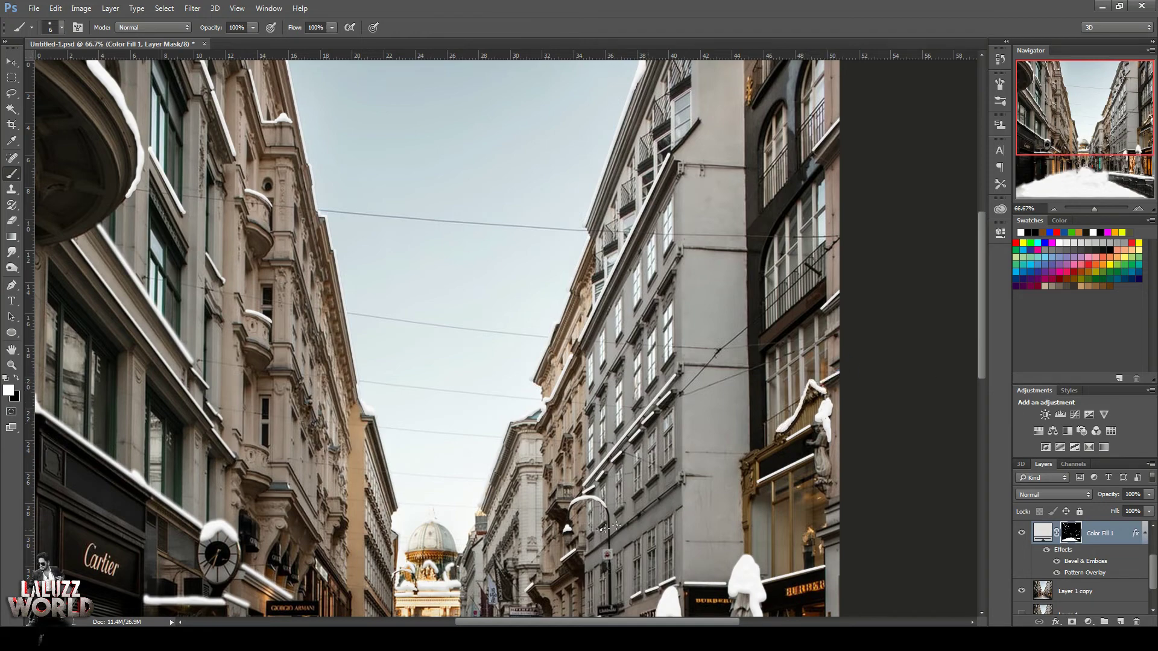
# Paint thin snow on the grey building's window sills and along the sloping roof edge beside its dormers.
pyautogui.click(590, 533)
pyautogui.moveTo(633, 496); pyautogui.dragTo(641, 489)
pyautogui.moveTo(647, 485); pyautogui.dragTo(674, 459)
pyautogui.moveTo(699, 120); pyautogui.dragTo(669, 151)
pyautogui.keyDown('shift'); pyautogui.click(674, 267); pyautogui.keyUp('shift')
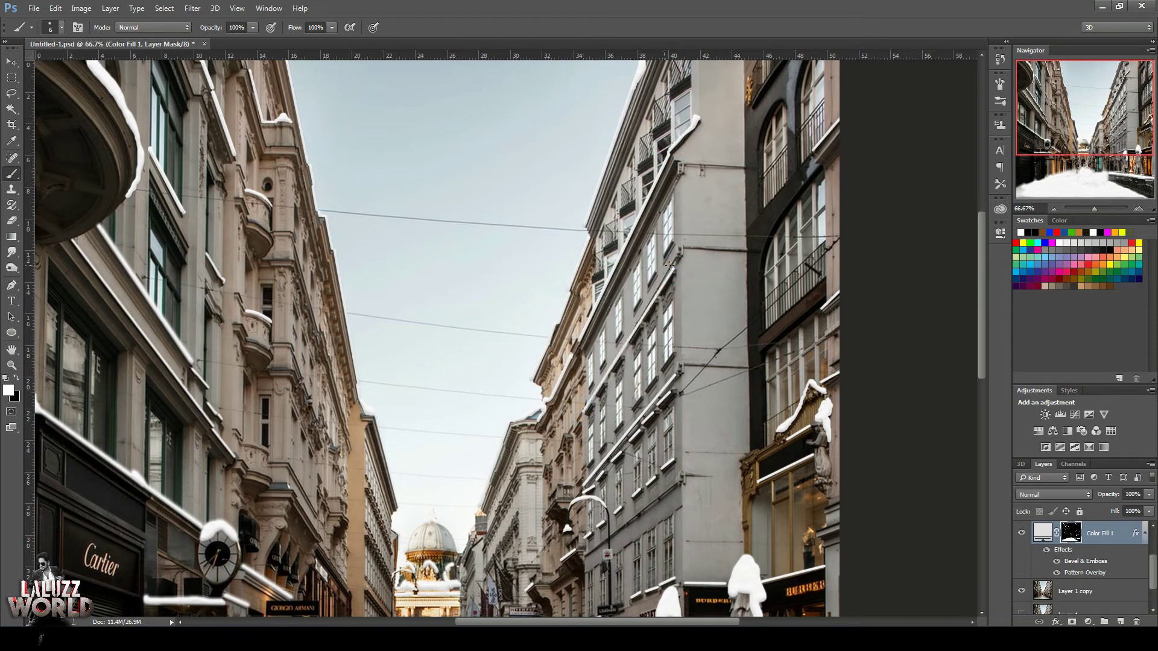
# Paint straight lines of snow along the ornate beige building's long cornices and the ledge above the Giorgio Armani shopfront.
pyautogui.keyDown('shift'); pyautogui.click(350, 438); pyautogui.keyUp('shift')
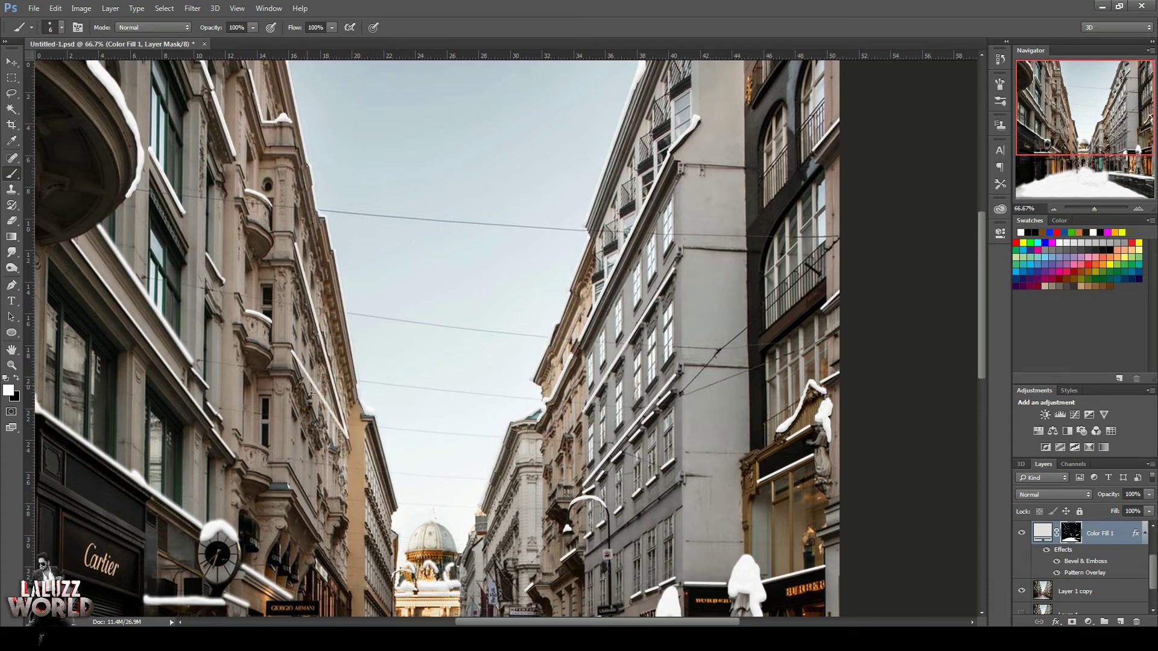
pyautogui.click(290, 489)
pyautogui.keyDown('shift'); pyautogui.click(321, 536); pyautogui.keyUp('shift')
# Add a Photo Filter adjustment layer above Color Fill 1, using Cooling Filter (80) at 37% density.
pyautogui.click(1052, 209)
pyautogui.click(1053, 209)
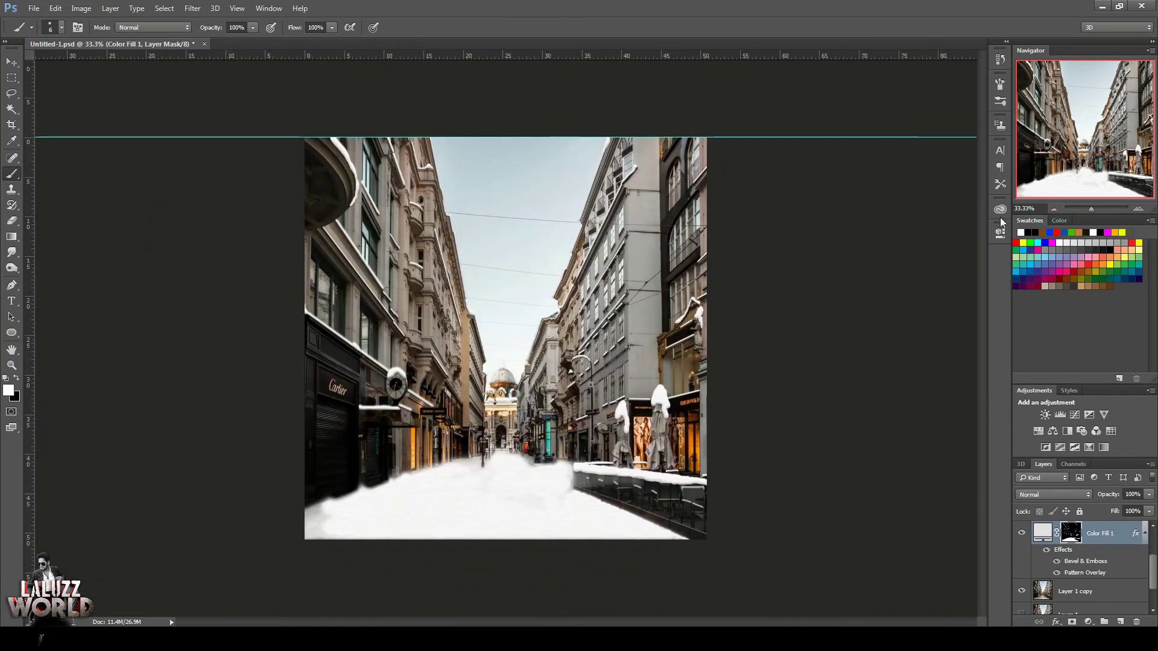
pyautogui.click(1087, 622)
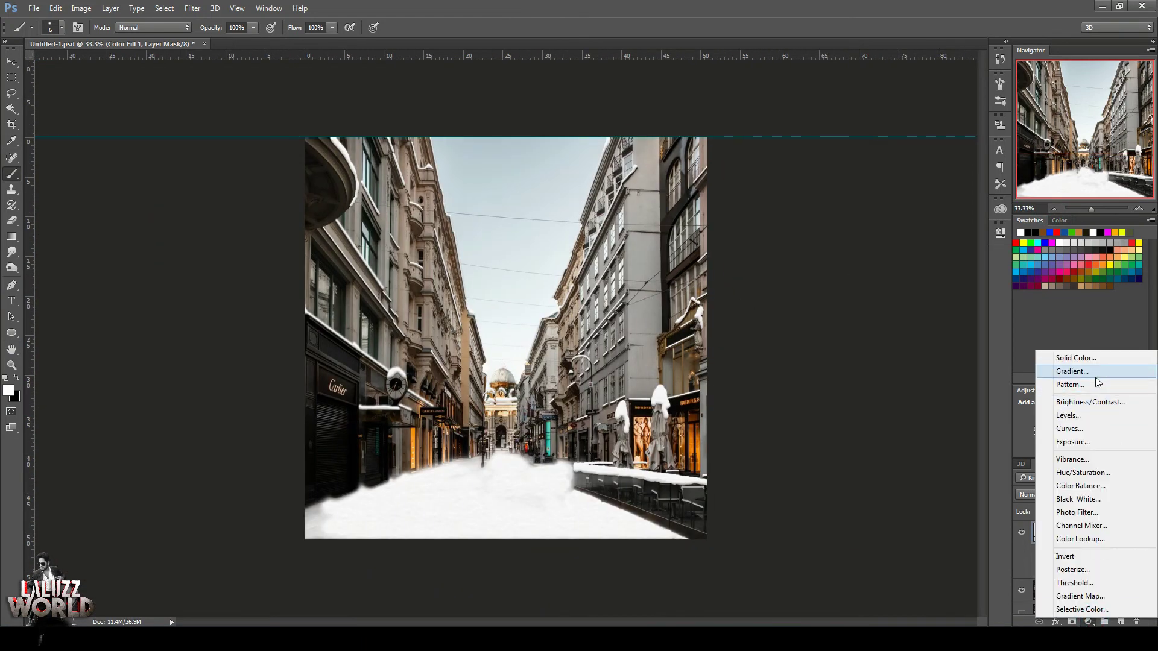
pyautogui.click(1083, 513)
pyautogui.click(933, 262)
pyautogui.click(931, 306)
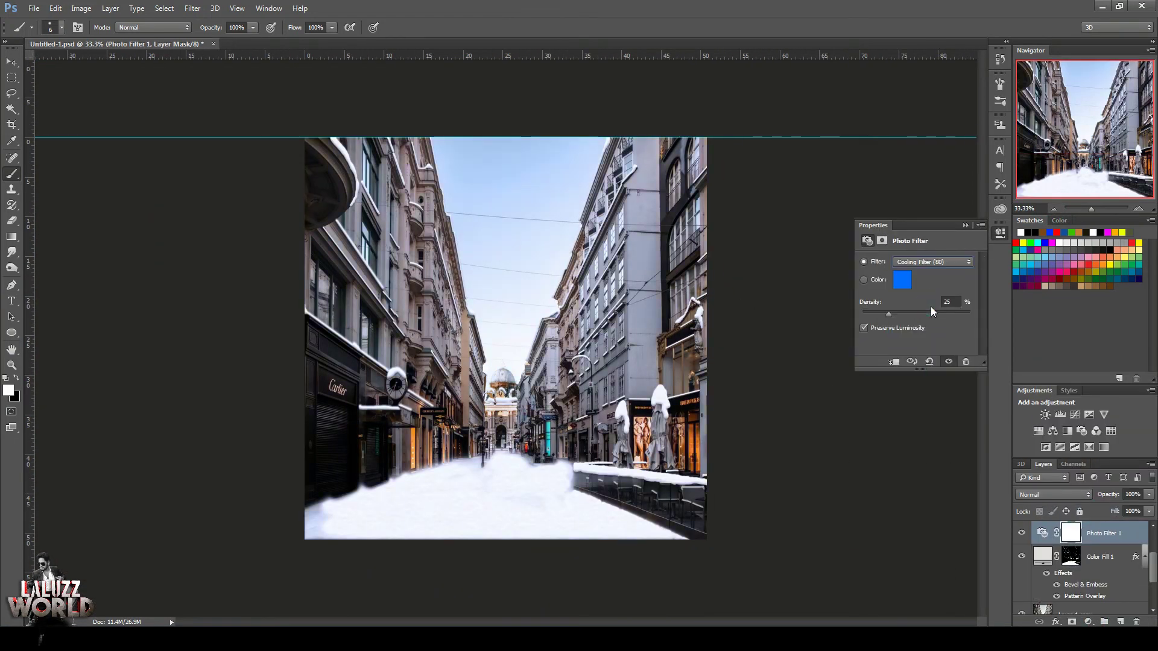
pyautogui.moveTo(889, 313); pyautogui.dragTo(899, 313)
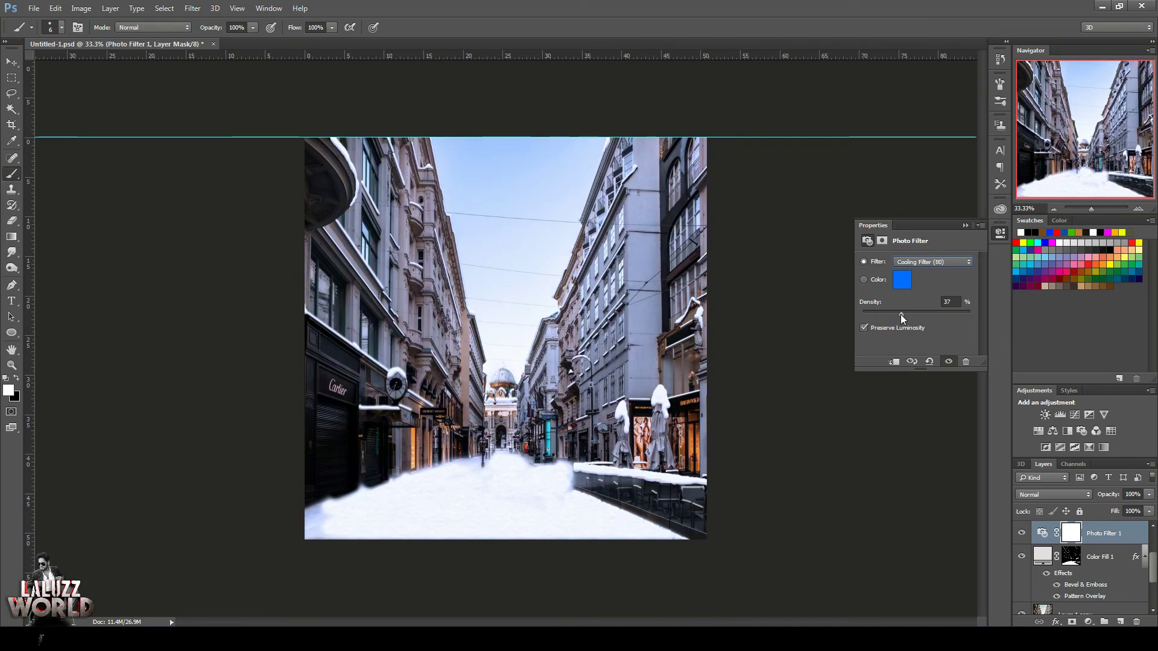
pyautogui.click(1000, 233)
# Open the Snow-PNG-BY-NSBPICTURES-4 image from the Desktop.
pyautogui.click(42, 8)
pyautogui.click(45, 24)
pyautogui.click(150, 181)
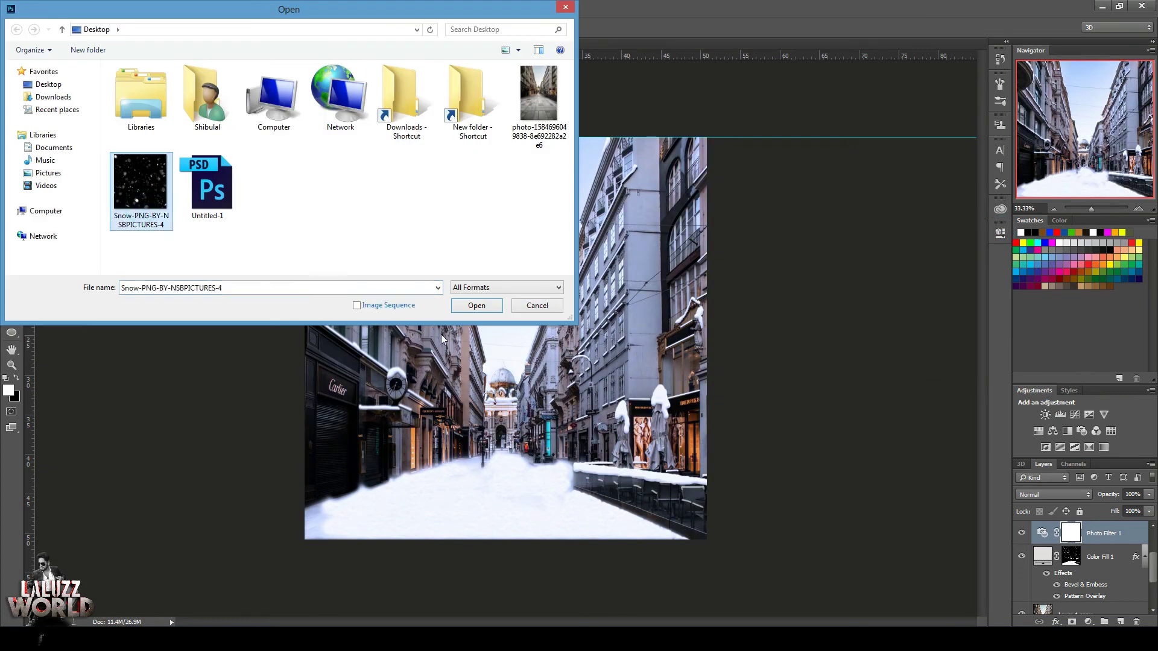
pyautogui.click(467, 300)
# Copy the falling-snow image into the street document as a layer, close the source image, and place the layer over the street.
pyautogui.moveTo(299, 44); pyautogui.dragTo(807, 42)
pyautogui.click(11, 63)
pyautogui.moveTo(771, 248); pyautogui.dragTo(563, 470)
pyautogui.moveTo(829, 39); pyautogui.dragTo(833, 88)
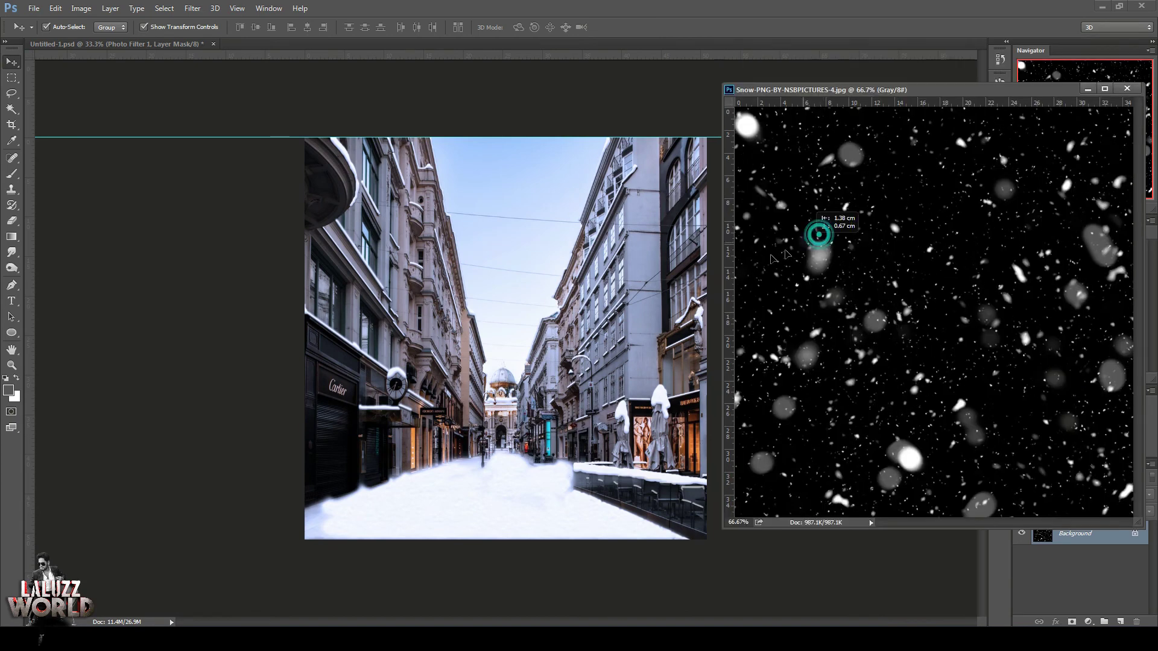
pyautogui.moveTo(819, 235); pyautogui.dragTo(596, 294)
pyautogui.click(1128, 88)
pyautogui.moveTo(690, 385); pyautogui.dragTo(515, 348)
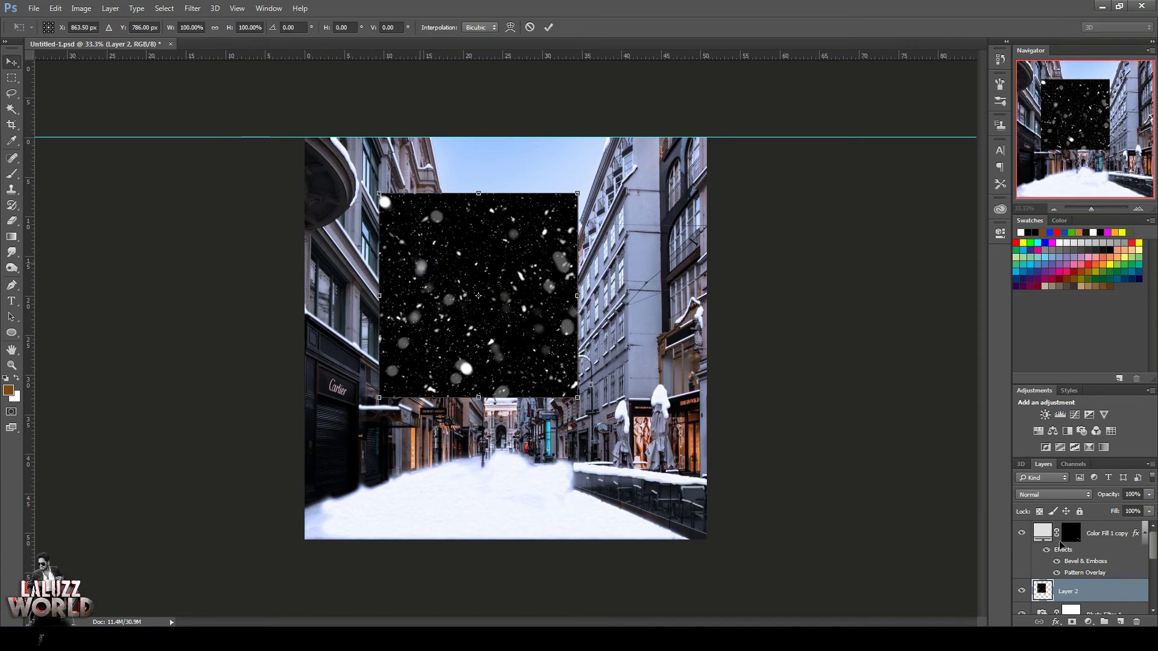
# Bring Layer 2 to the front of the layer stack and enlarge it until it covers the whole canvas.
pyautogui.moveTo(1116, 591); pyautogui.dragTo(1116, 529)
pyautogui.hotkey('ctrl', 't')
pyautogui.moveTo(578, 396); pyautogui.dragTo(715, 567)
pyautogui.doubleClick(636, 369)
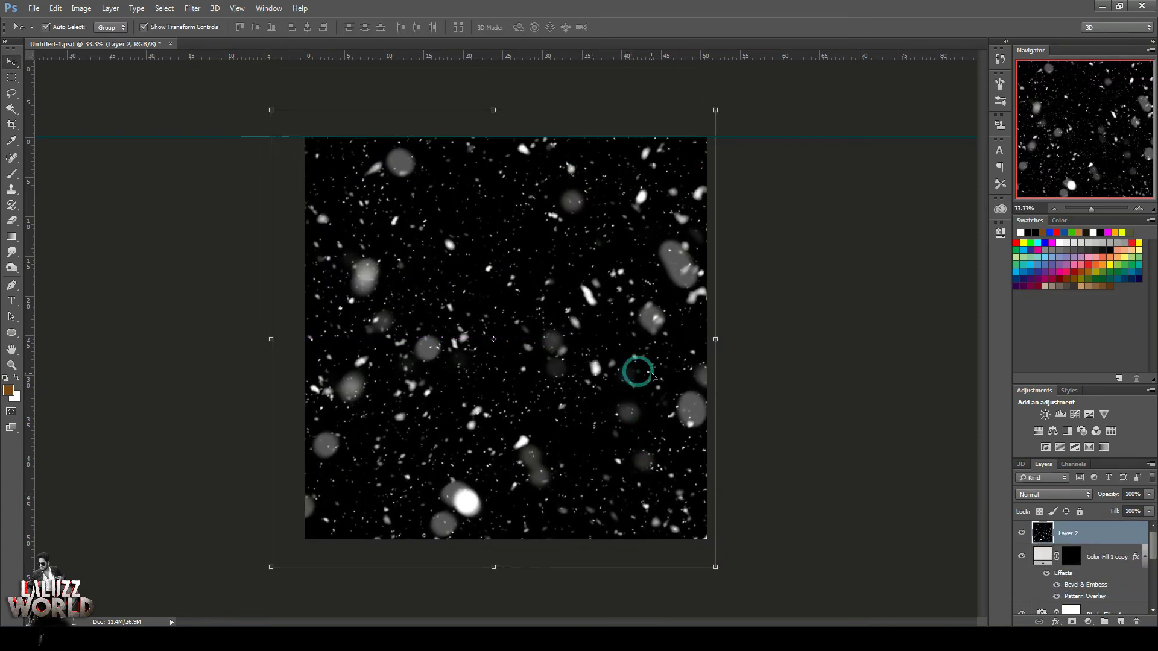
# Duplicate the falling-snow Layer 2 twice.
pyautogui.hotkey('ctrl', 'j')
pyautogui.click(1097, 559)
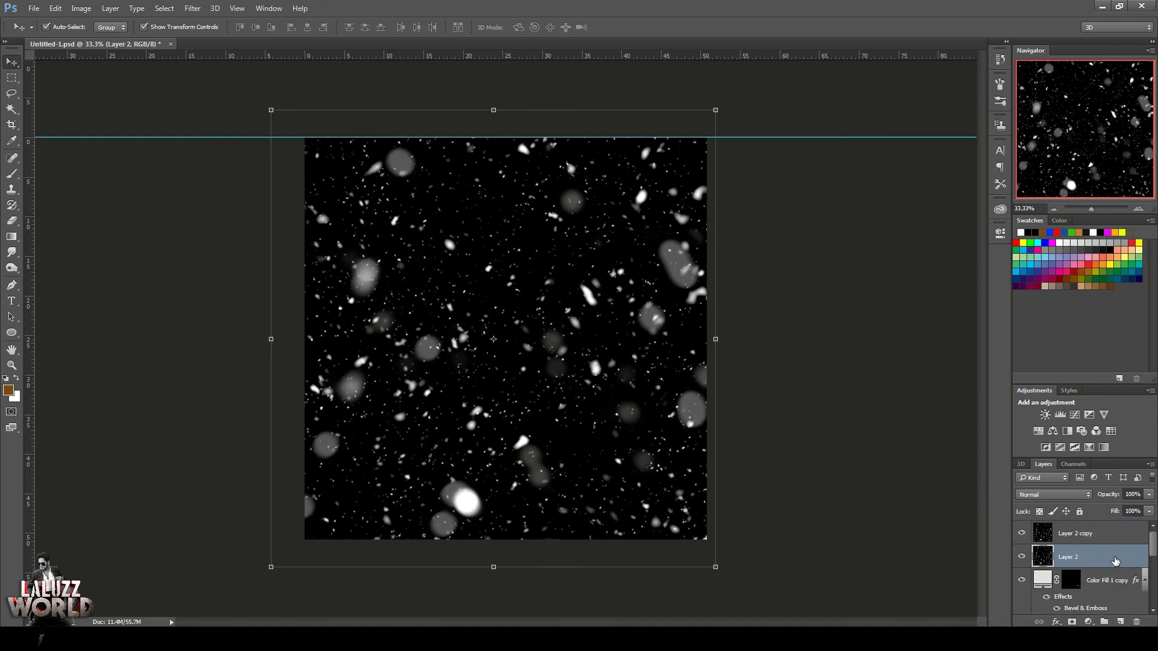
pyautogui.hotkey('ctrl', 'j')
# Set the blend mode of Layer 2, Layer 2 copy 2 and Layer 2 copy to Screen.
pyautogui.click(1079, 578)
pyautogui.click(1053, 495)
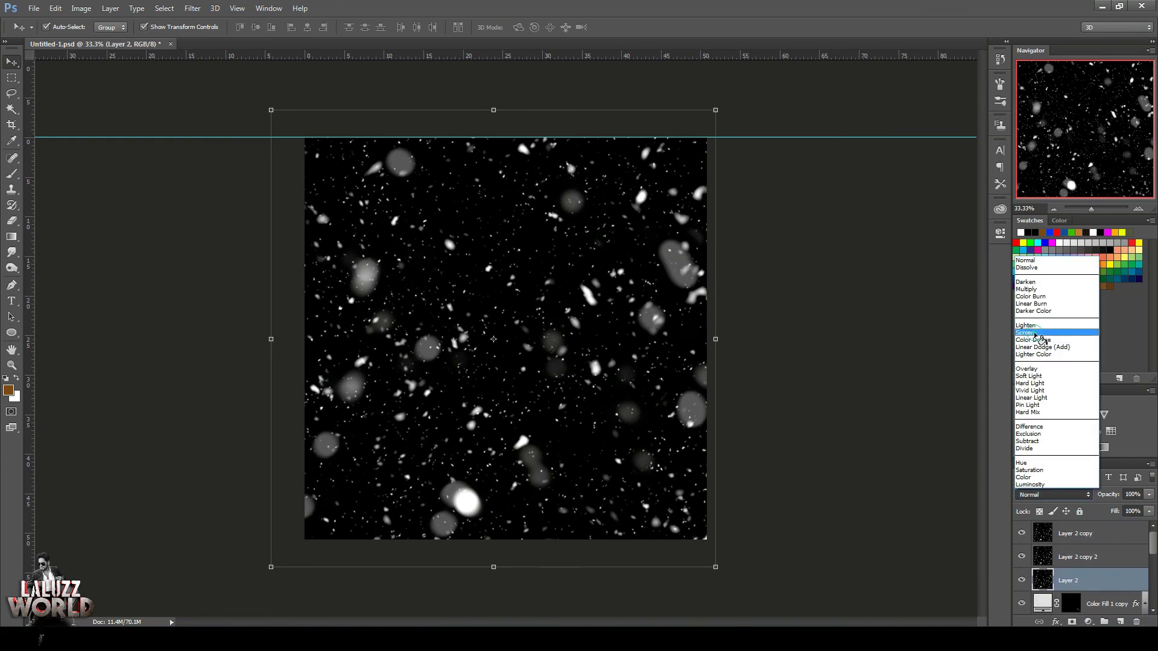
pyautogui.click(1026, 332)
pyautogui.click(1078, 557)
pyautogui.click(1053, 495)
pyautogui.click(1025, 332)
pyautogui.click(1079, 533)
pyautogui.click(1053, 495)
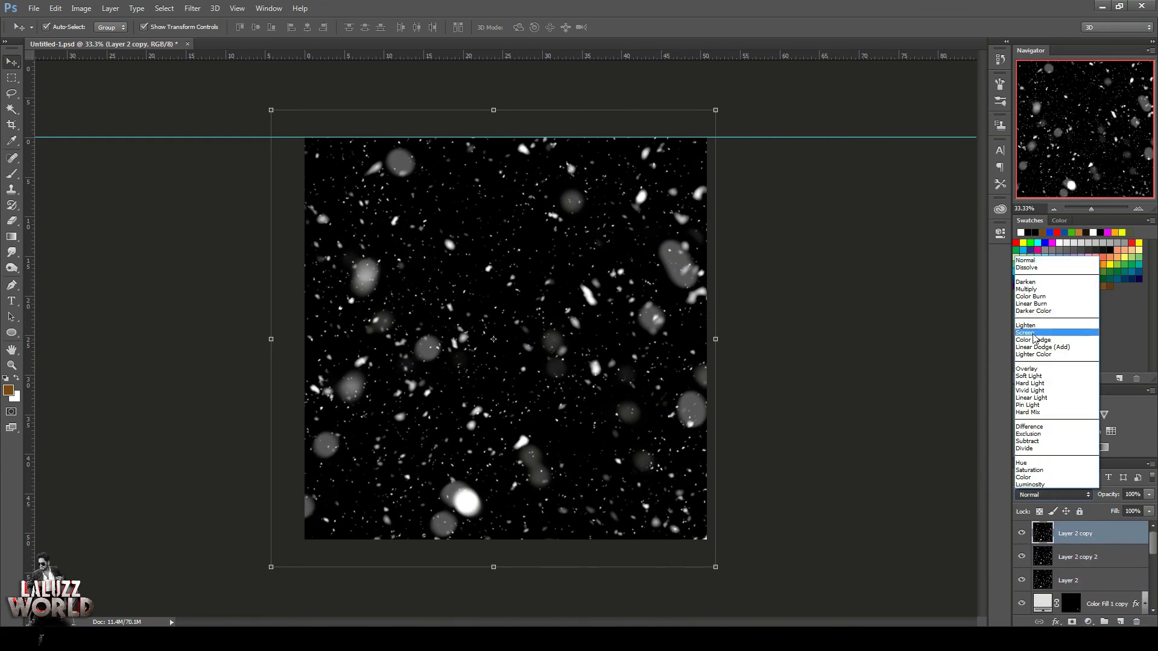
pyautogui.click(1025, 332)
# Scale Layer 2 to about 60% and rotate it 83° around its centre.
pyautogui.click(1079, 581)
pyautogui.click(715, 109)
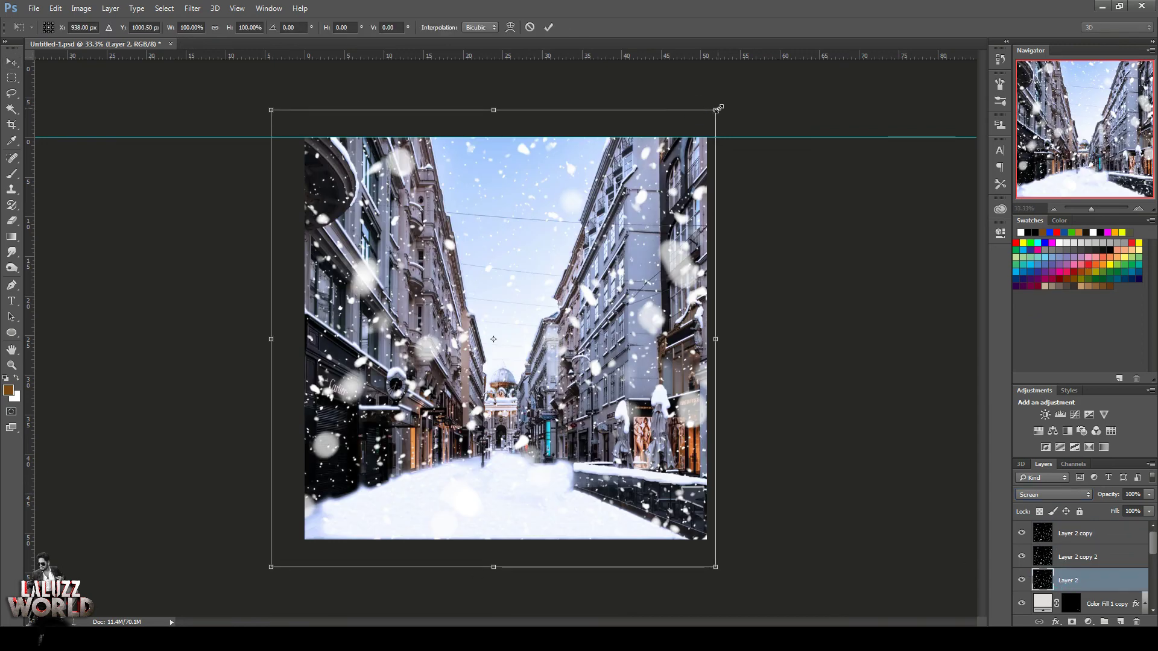
pyautogui.moveTo(715, 110); pyautogui.dragTo(525, 313)
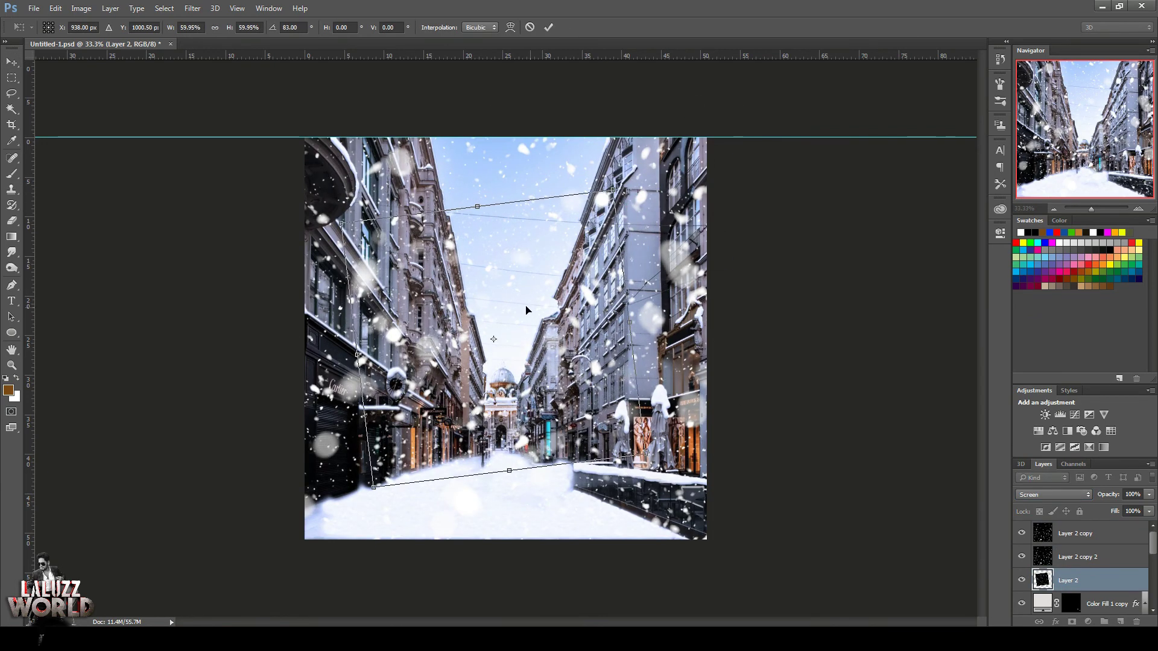
pyautogui.press('Return')
# Apply a Motion Blur to Layer 2 with an angle of about -72° and a distance of 15 pixels.
pyautogui.click(192, 8)
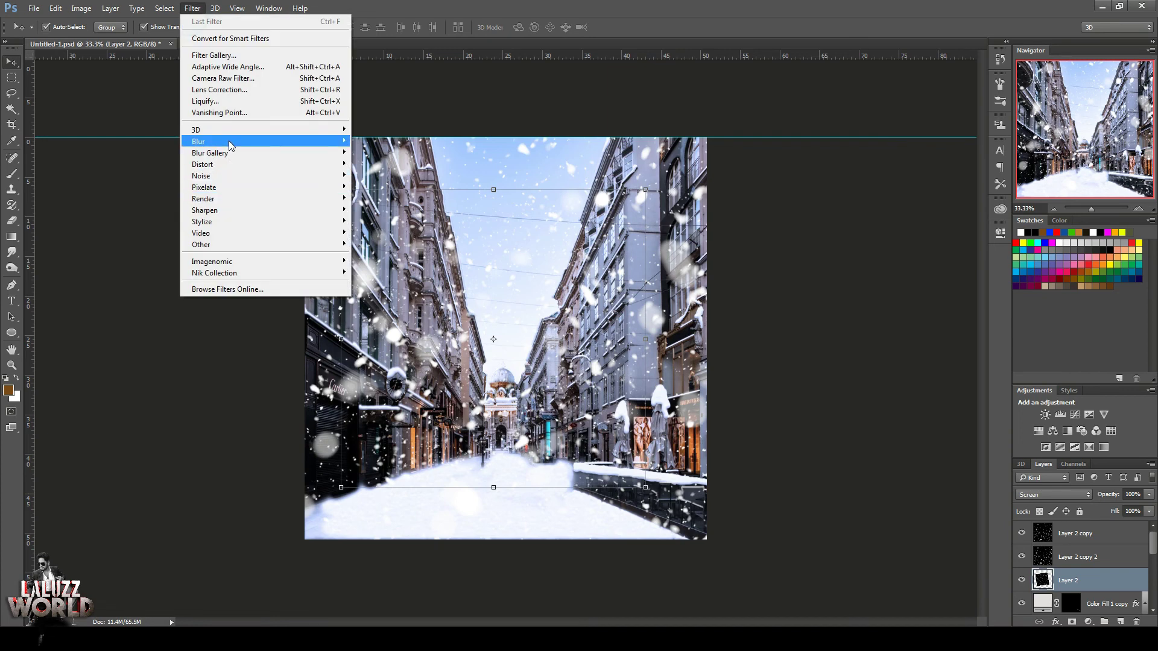
pyautogui.moveTo(325, 141)
pyautogui.click(381, 210)
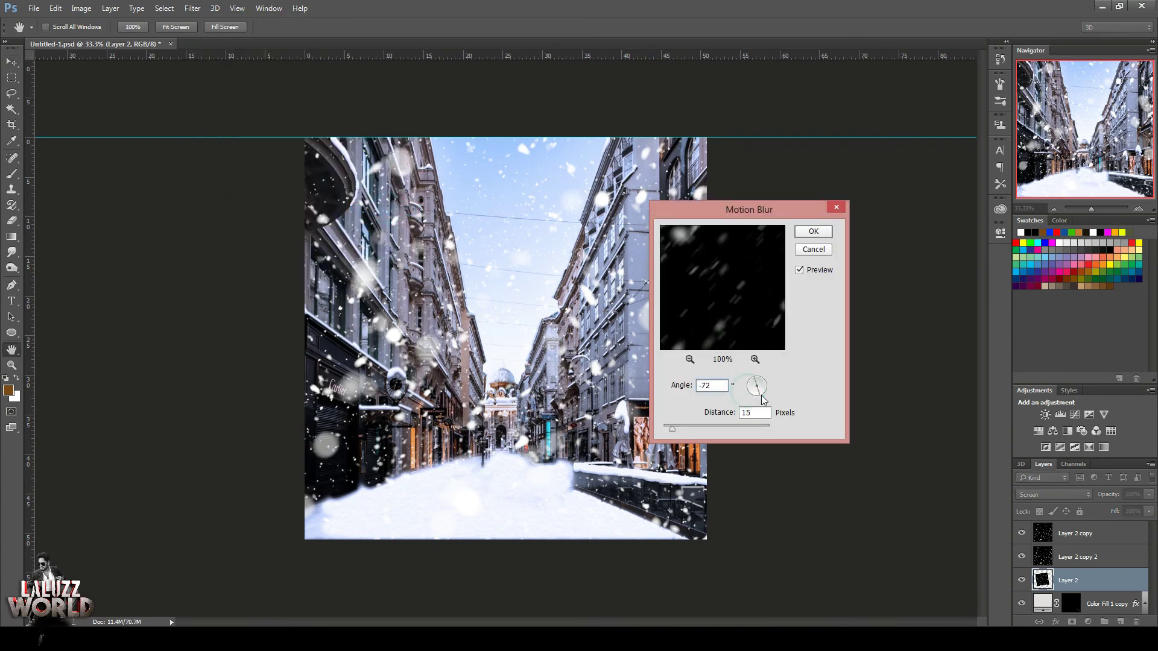
pyautogui.click(813, 232)
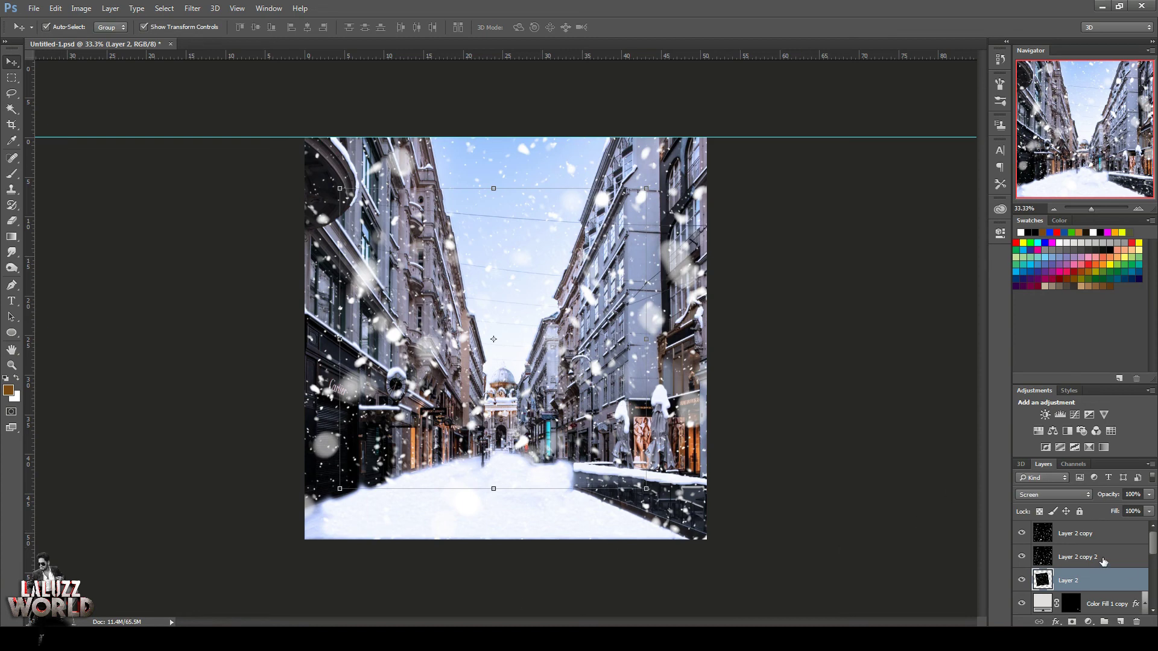
# Shrink the Layer 2 copy 2 snow layer around its centre and shift it down over the street.
pyautogui.click(1077, 557)
pyautogui.moveTo(716, 110); pyautogui.dragTo(620, 215)
pyautogui.moveTo(600, 277); pyautogui.dragTo(595, 324)
pyautogui.press('Return')
# Reapply the last Motion Blur to the Layer 2 copy 2 snow layer and deselect the layer.
pyautogui.click(192, 8)
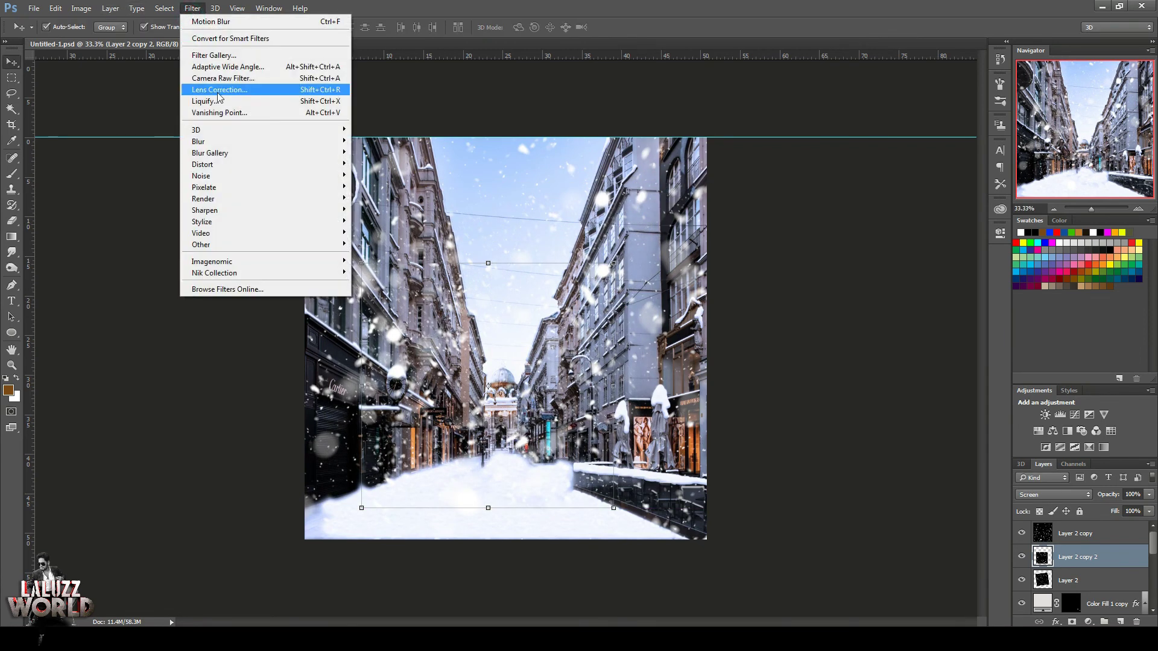
pyautogui.click(242, 22)
pyautogui.click(840, 412)
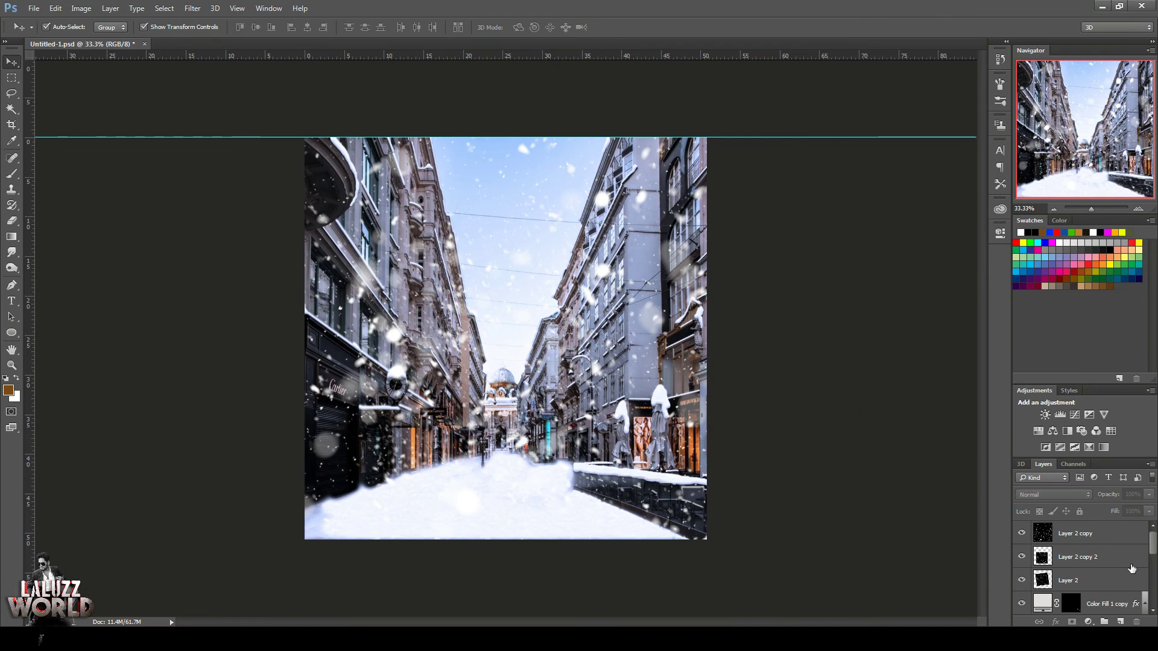
# Apply a Gaussian Blur to the Layer 2 copy snow layer to soften its large flakes.
pyautogui.click(1115, 534)
pyautogui.click(193, 8)
pyautogui.moveTo(242, 142)
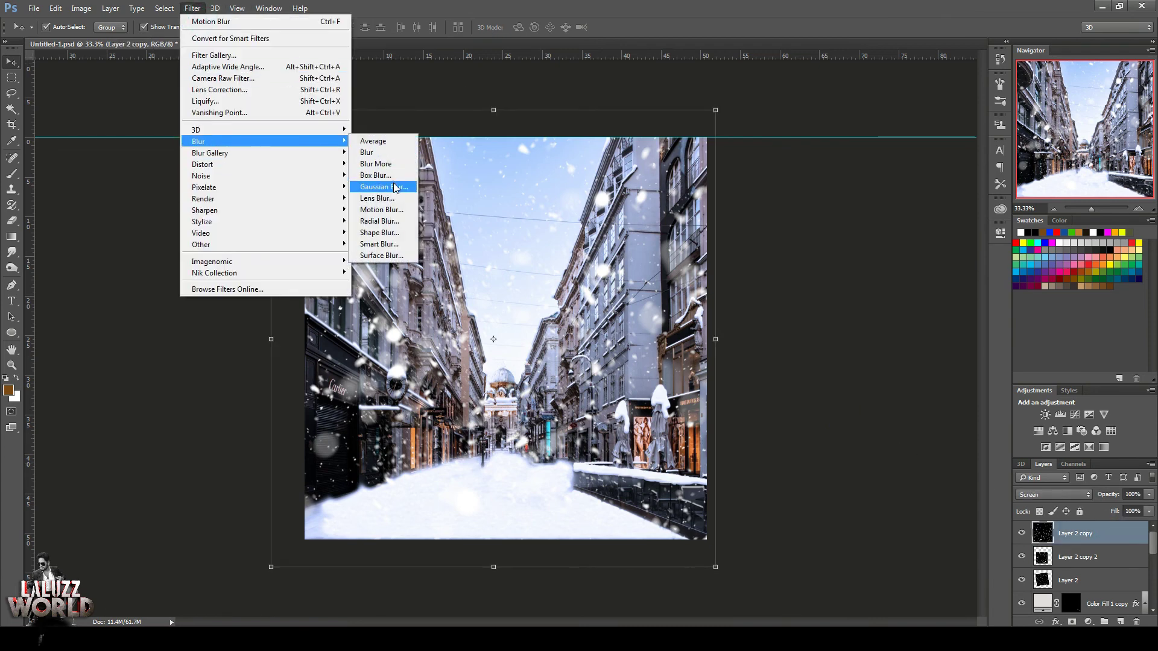
pyautogui.click(374, 185)
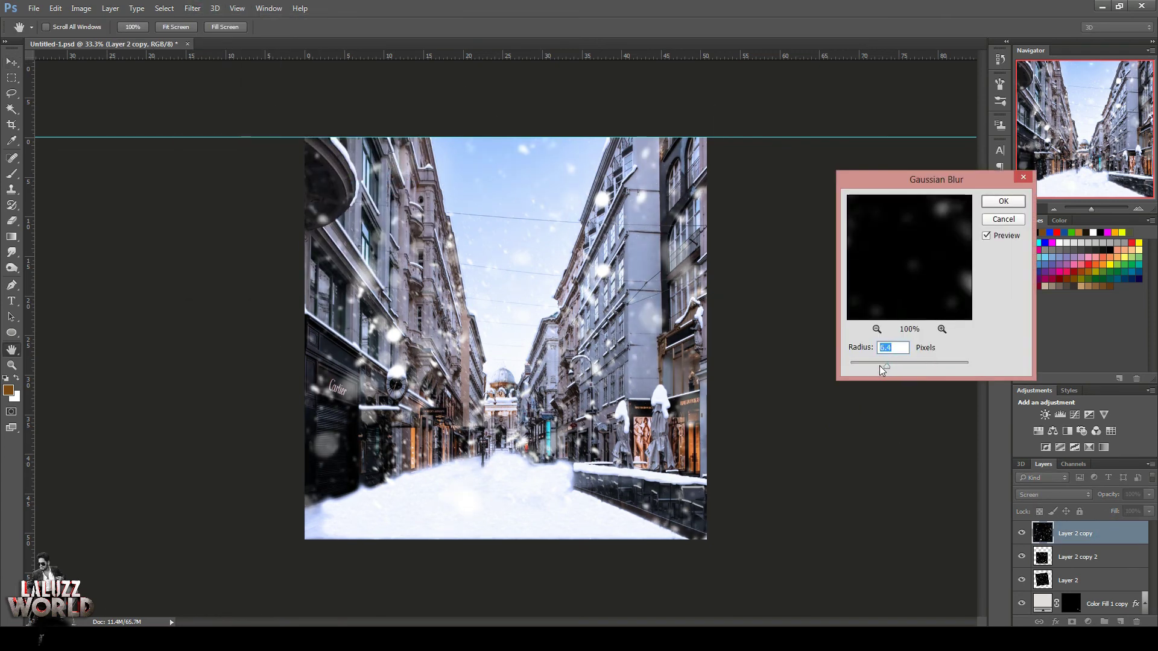
pyautogui.click(1003, 201)
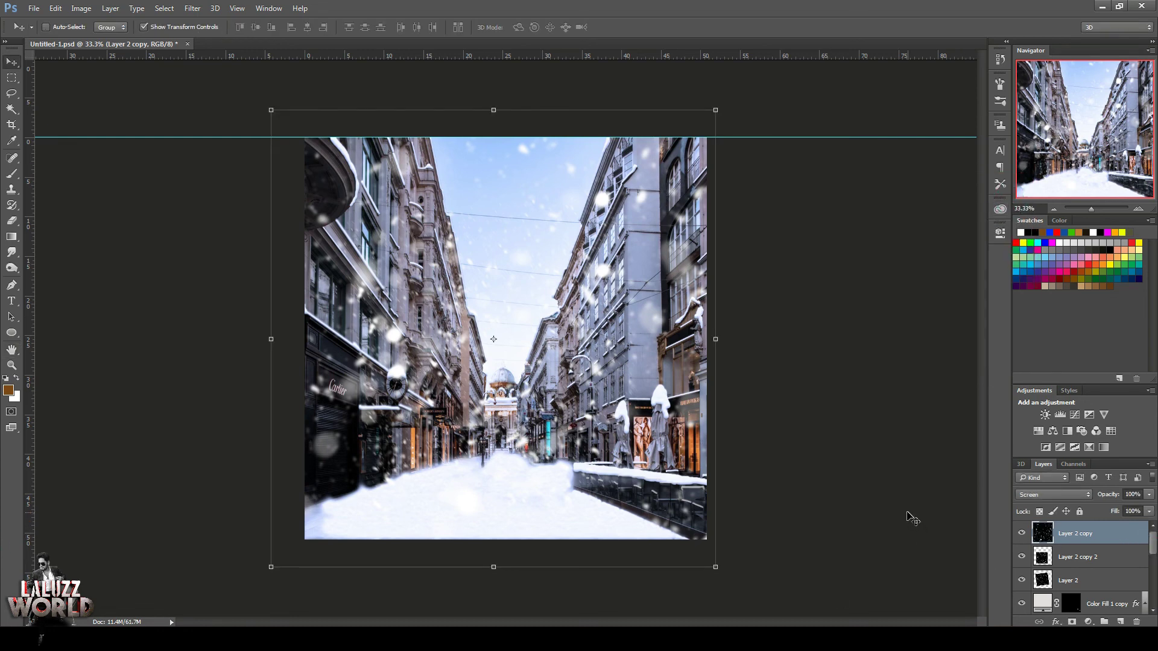
# Stamp all visible layers into a new layer at the top of the stack and save the document.
pyautogui.hotkey('ctrl', 'alt', 'shift', 'e')
pyautogui.hotkey('ctrl', 's')
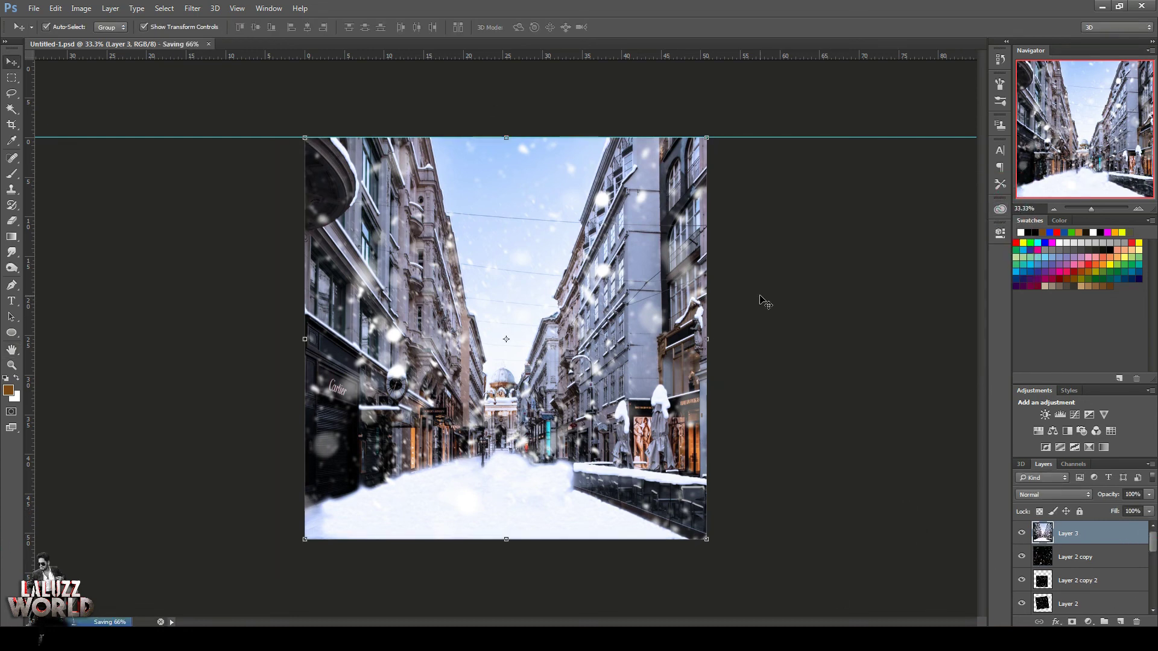
# Apply a Camera Raw Filter to Layer 3 with Temperature -18, Clarity +17, Whites +11 and Contrast +34.
pyautogui.click(192, 8)
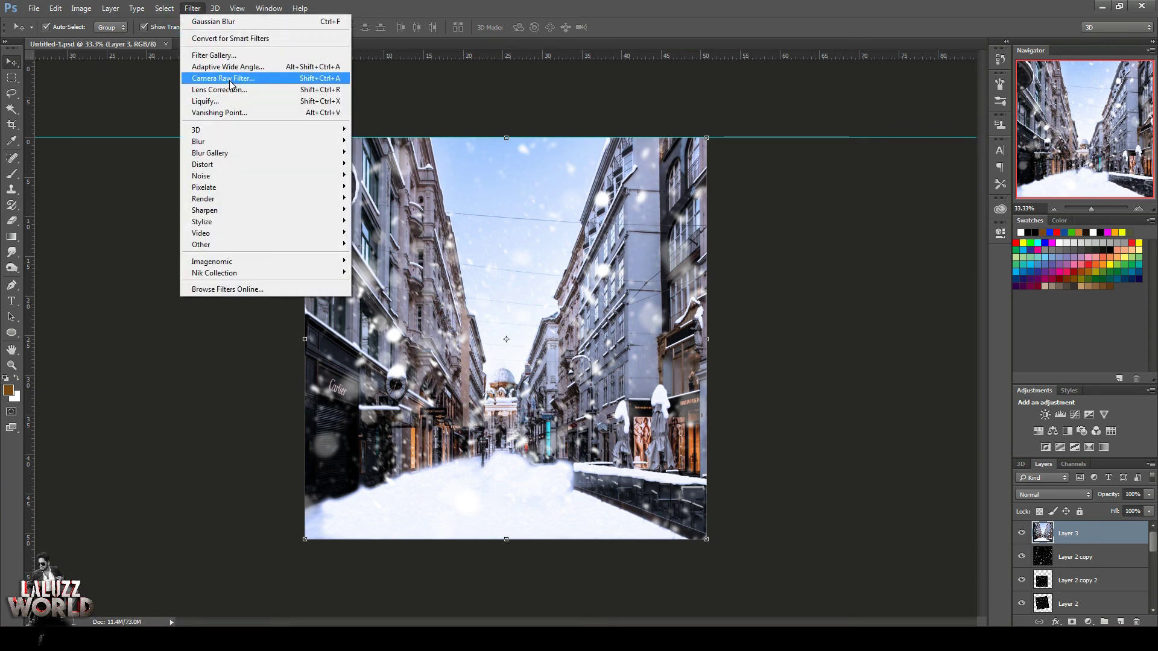
pyautogui.click(229, 84)
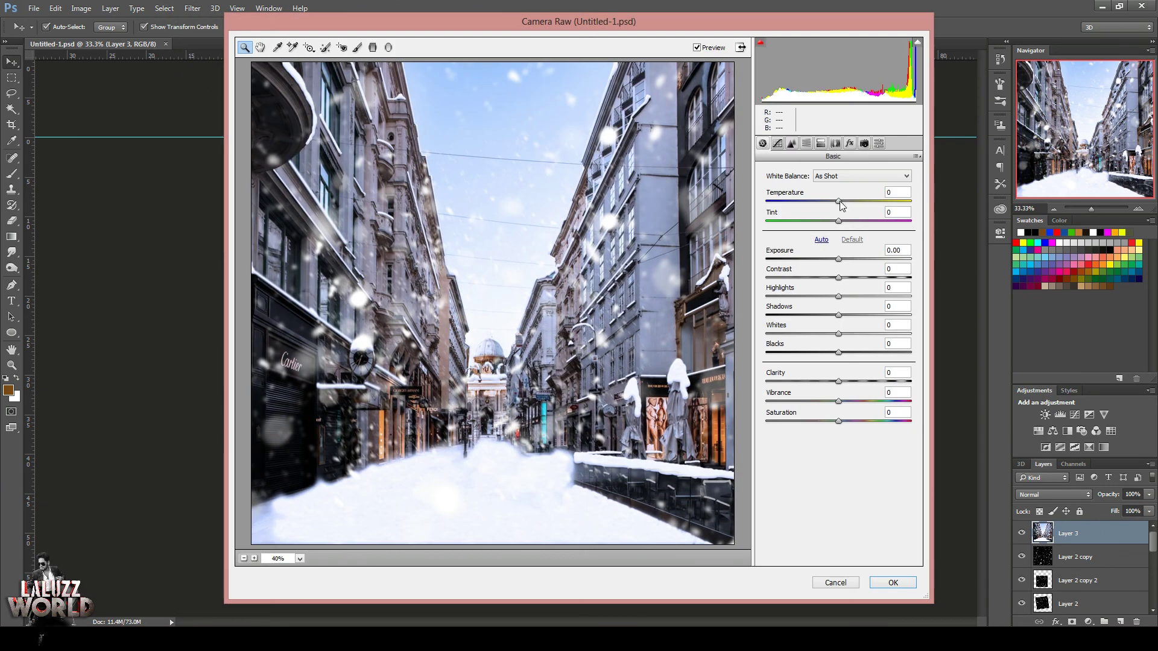
pyautogui.moveTo(838, 200); pyautogui.dragTo(824, 201)
pyautogui.click(838, 382)
pyautogui.moveTo(835, 383); pyautogui.dragTo(849, 382)
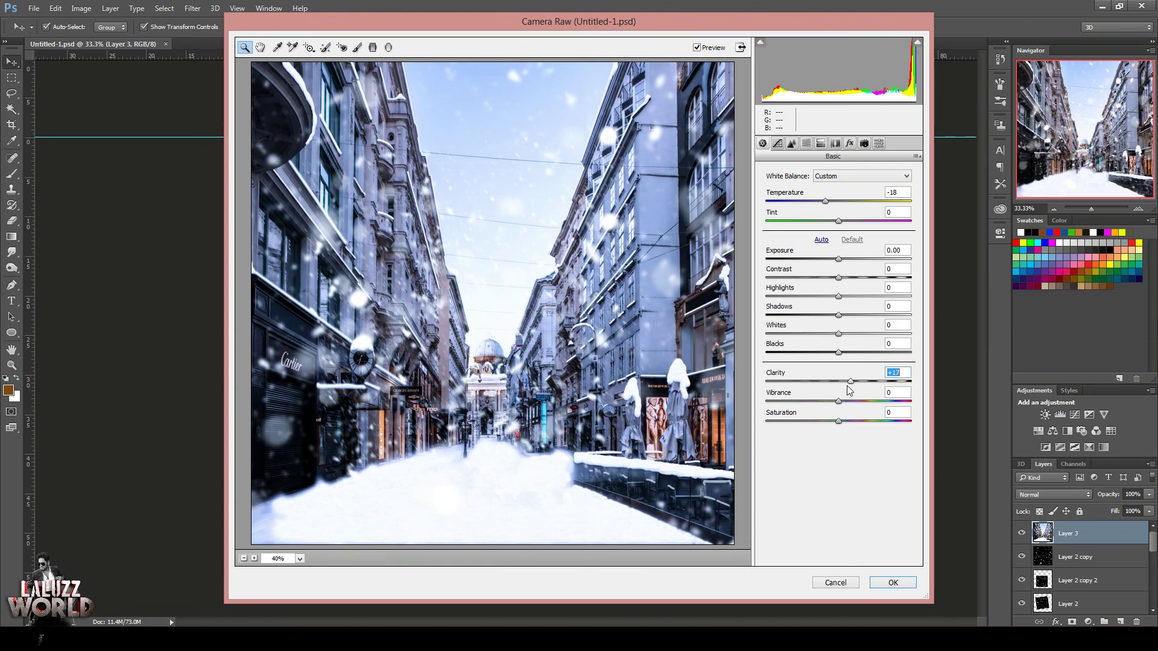
pyautogui.moveTo(838, 331); pyautogui.dragTo(844, 330)
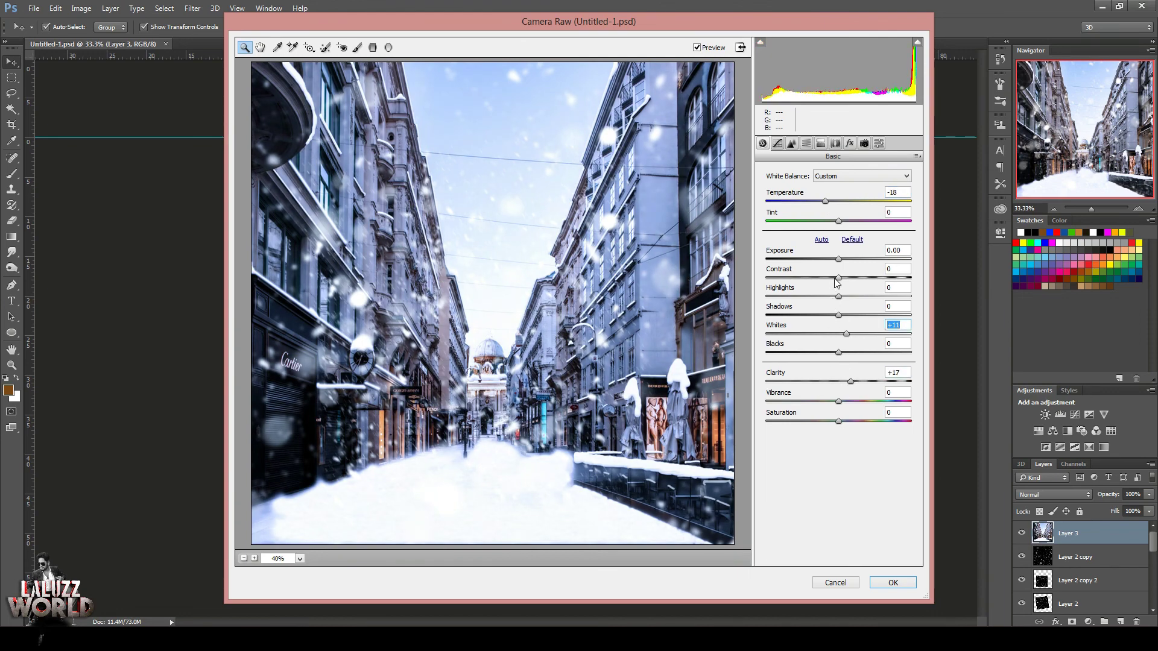
pyautogui.moveTo(838, 277); pyautogui.dragTo(867, 278)
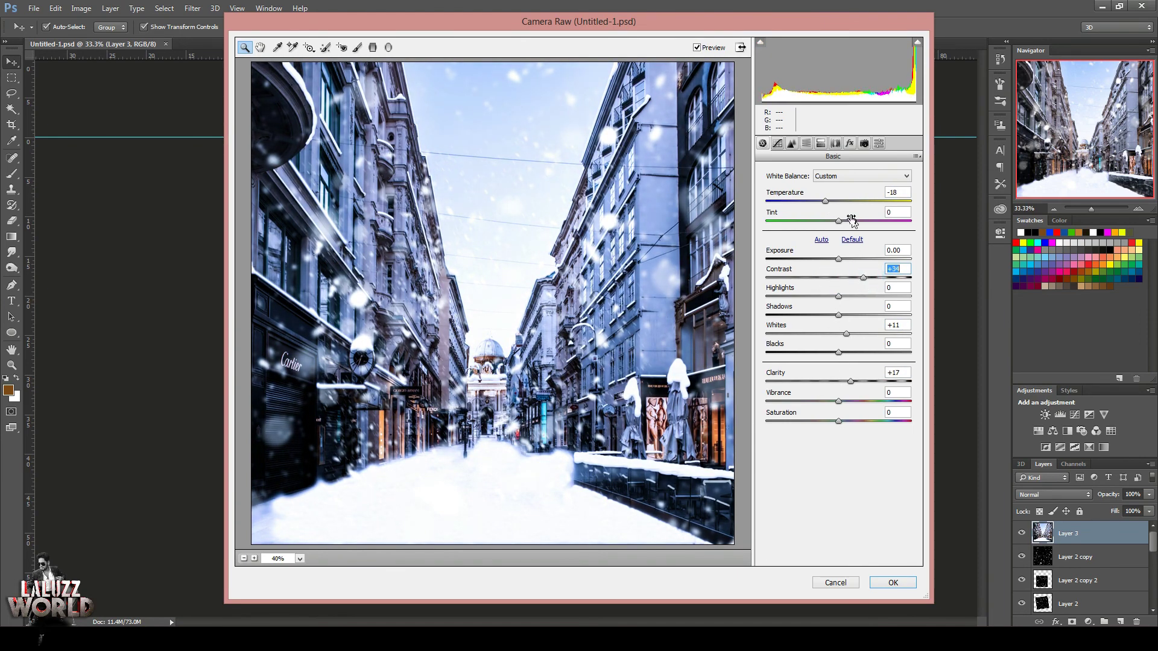
pyautogui.click(892, 583)
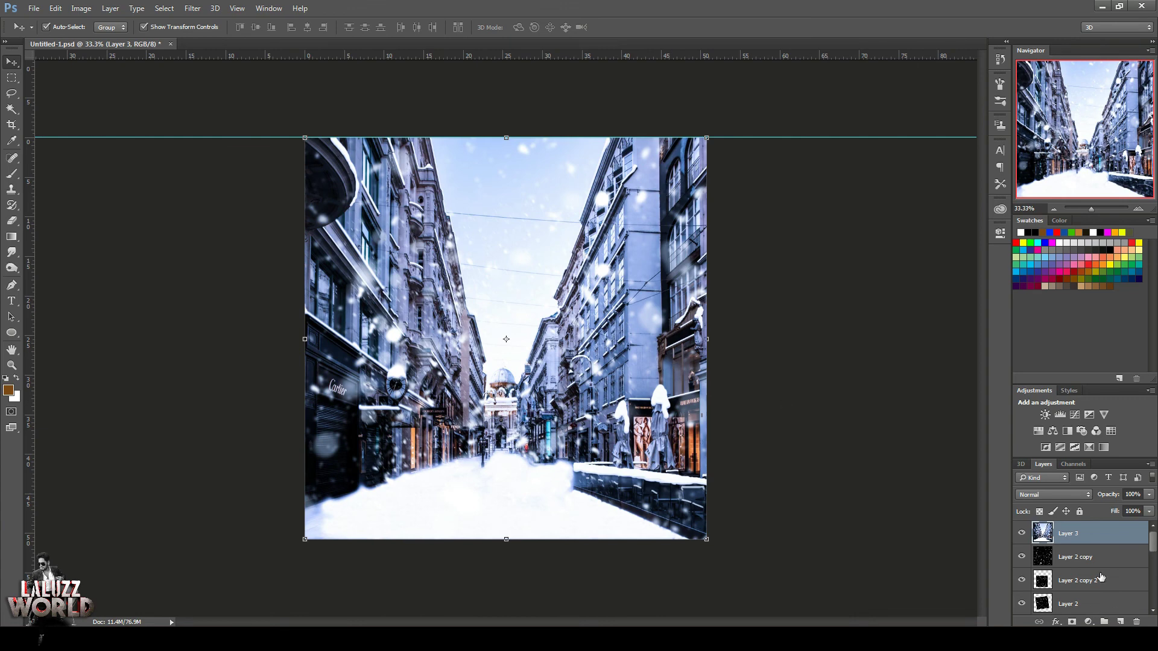
# Add a Curves adjustment layer above Layer 3, raise the curve to brighten the image, and invert its mask to black.
pyautogui.click(1088, 621)
pyautogui.click(1072, 434)
pyautogui.moveTo(923, 332); pyautogui.dragTo(920, 322)
pyautogui.moveTo(982, 288)
pyautogui.mouseDown()
pyautogui.moveTo(982, 343)
pyautogui.moveTo(980, 269)
pyautogui.mouseUp()
pyautogui.click(1071, 533)
pyautogui.hotkey('ctrl', 'i')
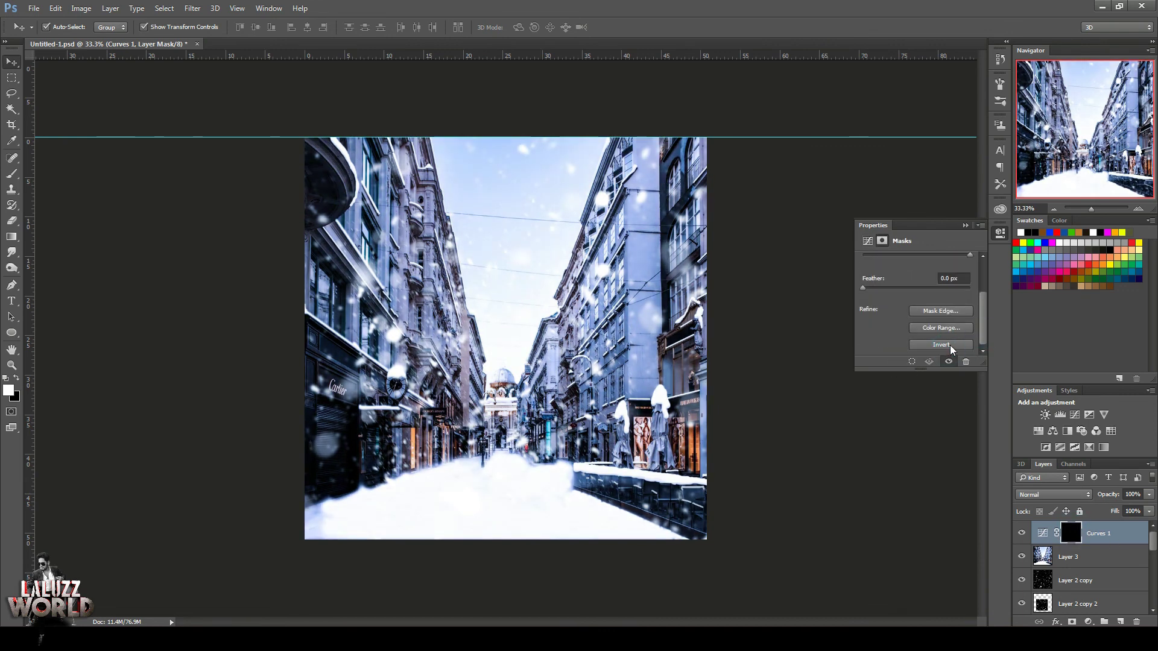
# Paint white on the Curves 1 mask with a large soft round brush to brighten the buildings along the street.
pyautogui.click(11, 175)
pyautogui.click(61, 28)
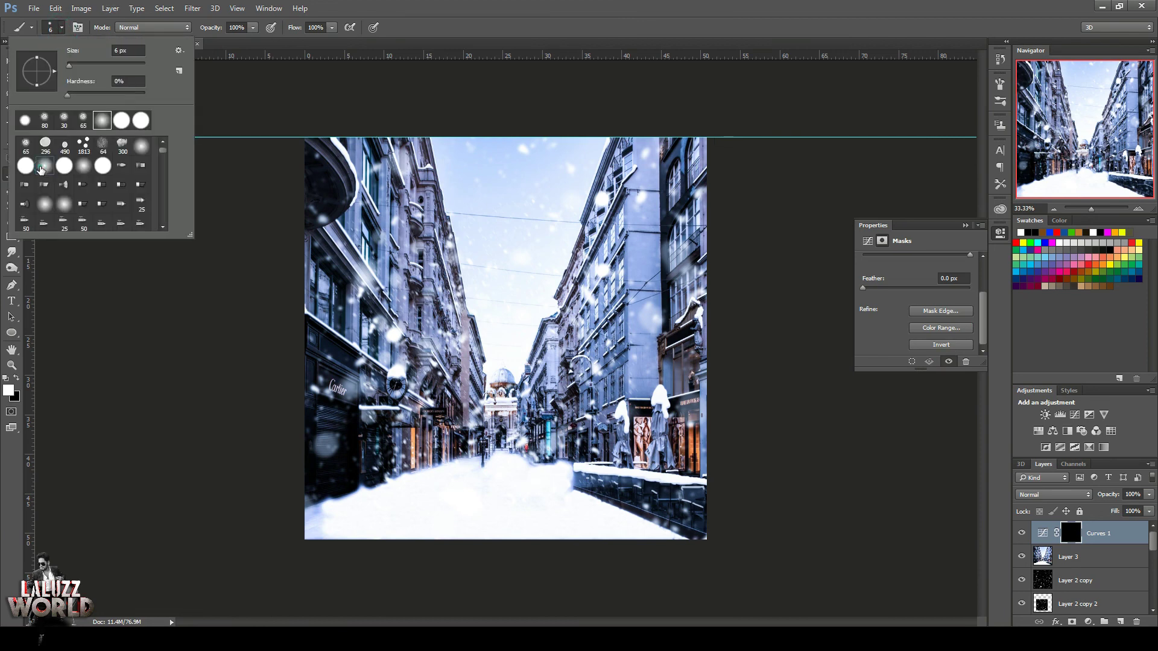
pyautogui.click(647, 15)
pyautogui.press(']')
pyautogui.press(']')
pyautogui.press(']')
pyautogui.press(']')
pyautogui.press(']')
pyautogui.press(']')
pyautogui.press(']')
pyautogui.press(']')
pyautogui.press(']')
pyautogui.press(']')
pyautogui.press(']')
pyautogui.press(']')
pyautogui.press(']')
pyautogui.press(']')
pyautogui.press(']')
pyautogui.press(']')
pyautogui.press(']')
pyautogui.press(']')
pyautogui.press(']')
pyautogui.press(']')
pyautogui.moveTo(637, 200)
pyautogui.mouseDown()
pyautogui.moveTo(562, 212)
pyautogui.moveTo(684, 362)
pyautogui.moveTo(535, 378)
pyautogui.mouseUp()
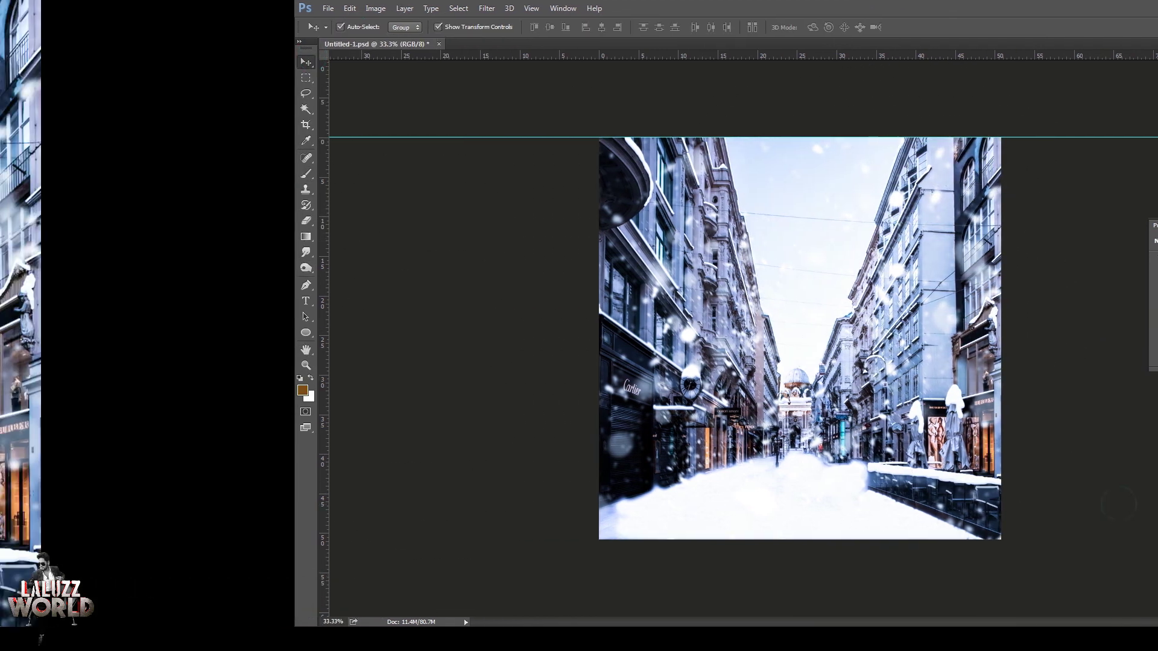